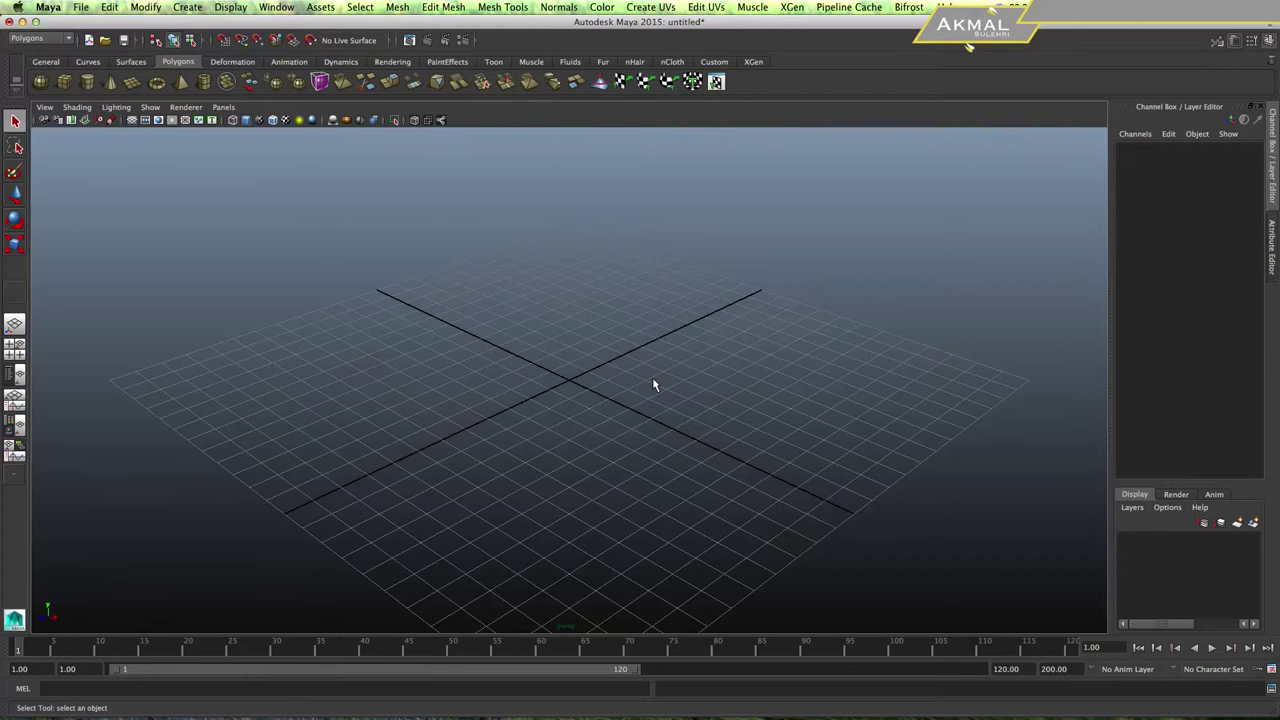
# Save the empty scene as 'pot plant.mb' in the project's scenes folder.
pyautogui.click(81, 7)
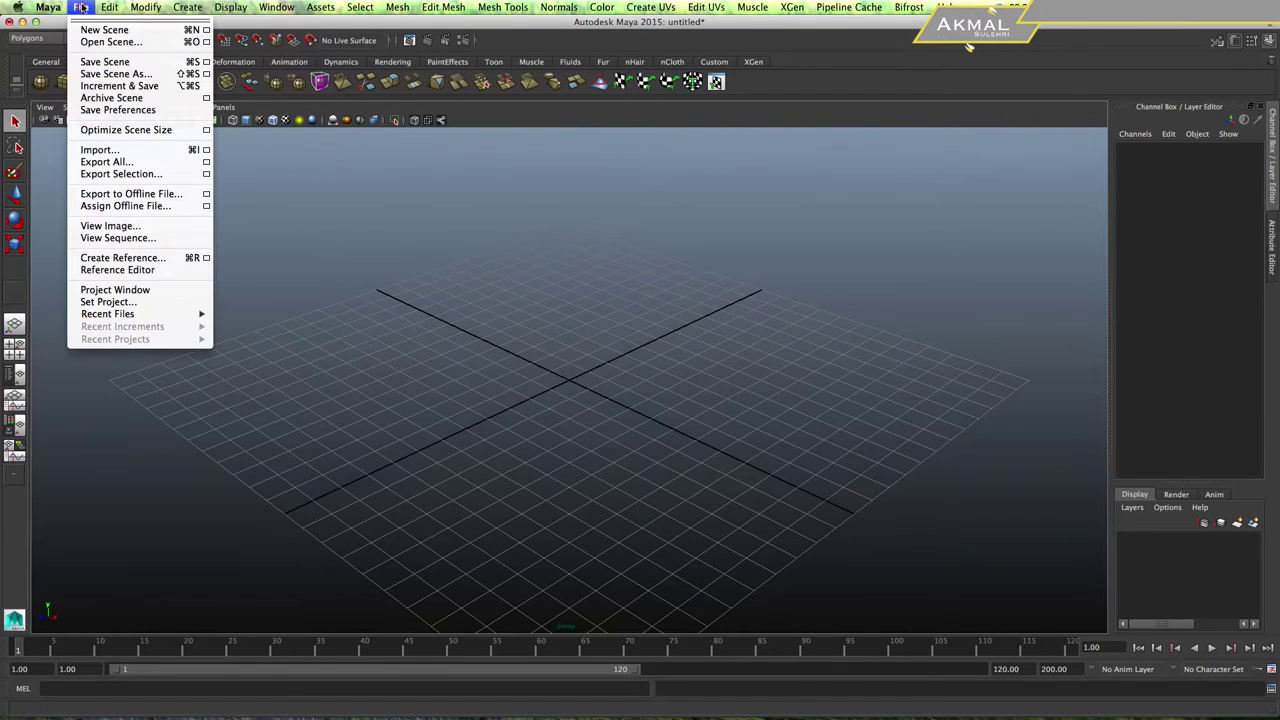
pyautogui.click(142, 75)
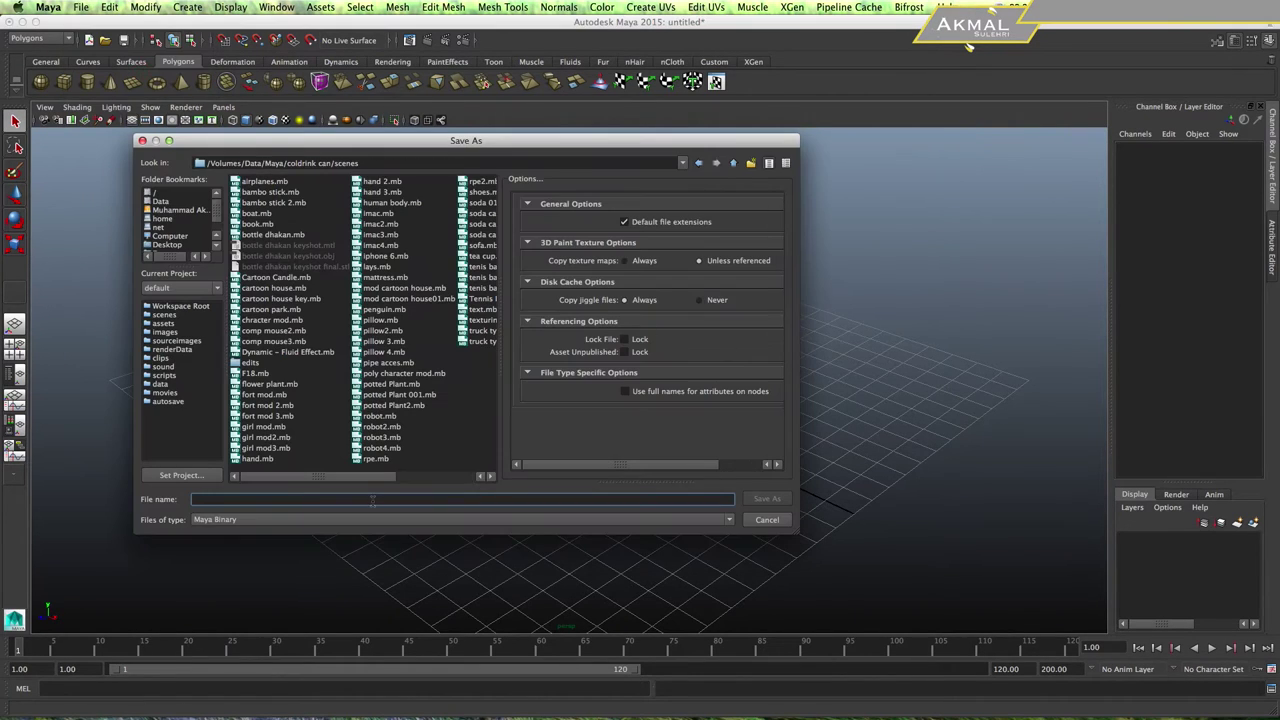
pyautogui.write('pot')
pyautogui.press('Return')
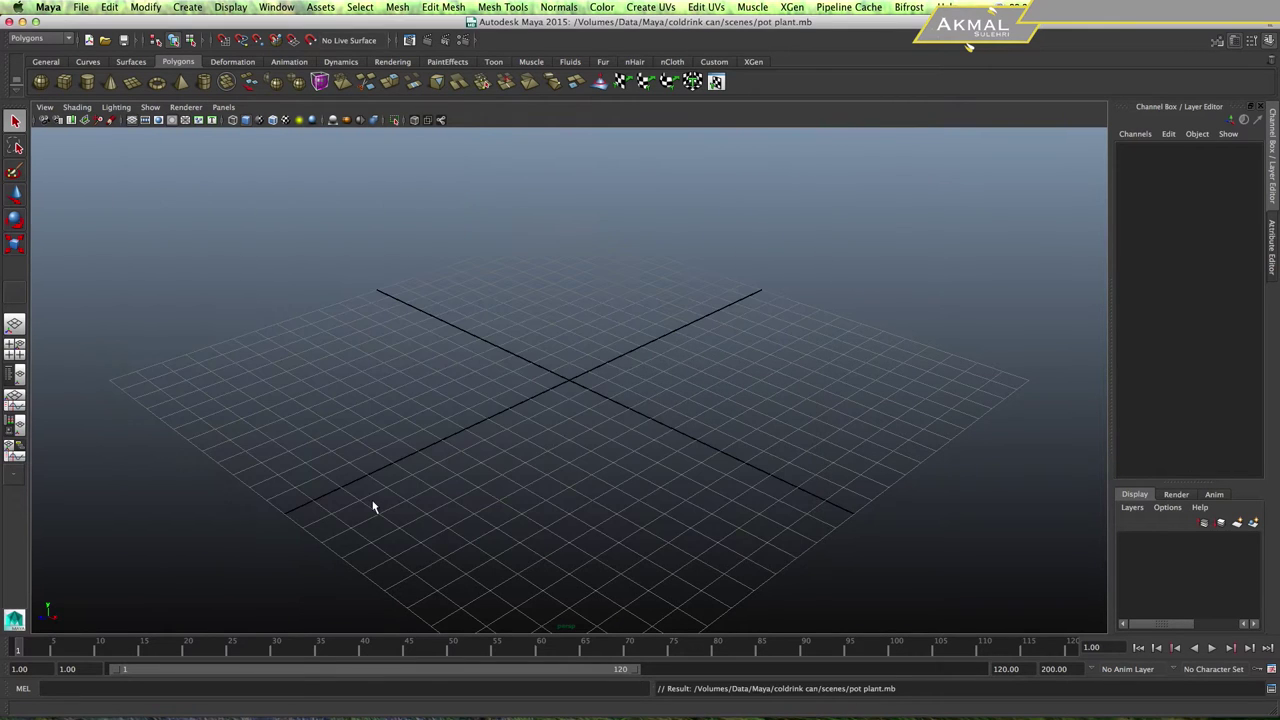
pyautogui.press('space')
pyautogui.press('space')
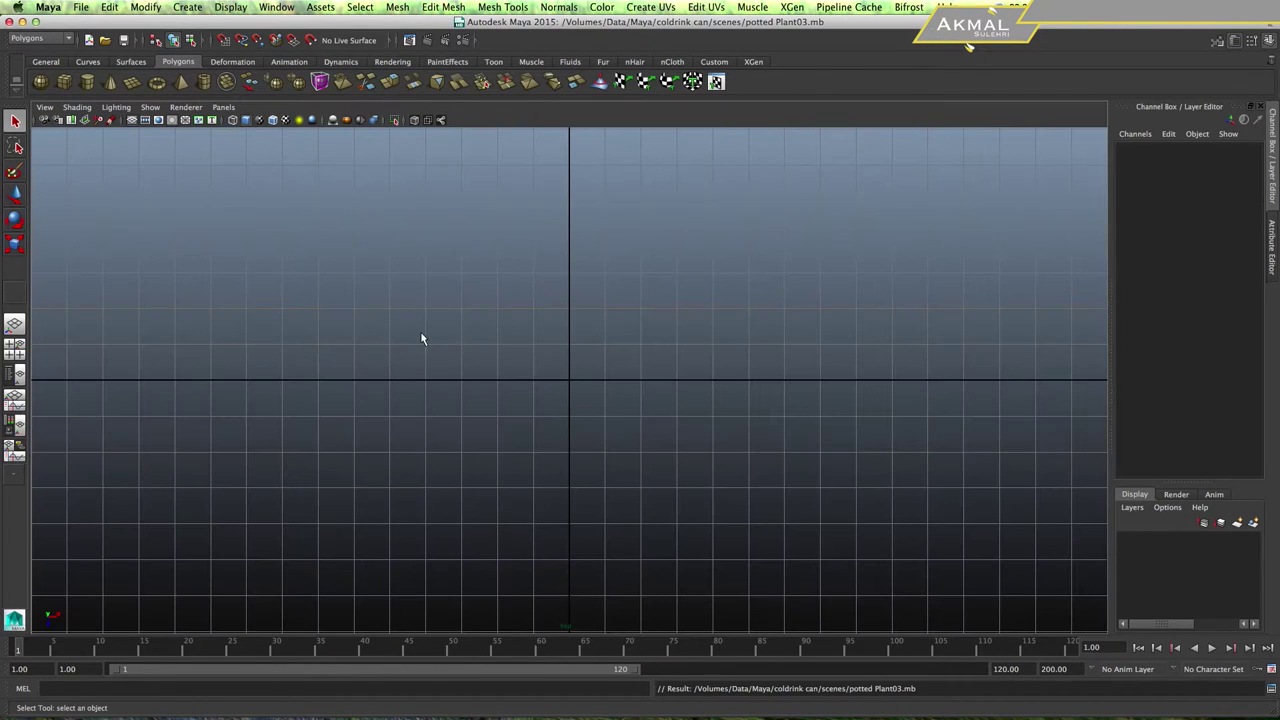
# Create a polygon cylinder and scale it up to about 1.86.
pyautogui.click(87, 84)
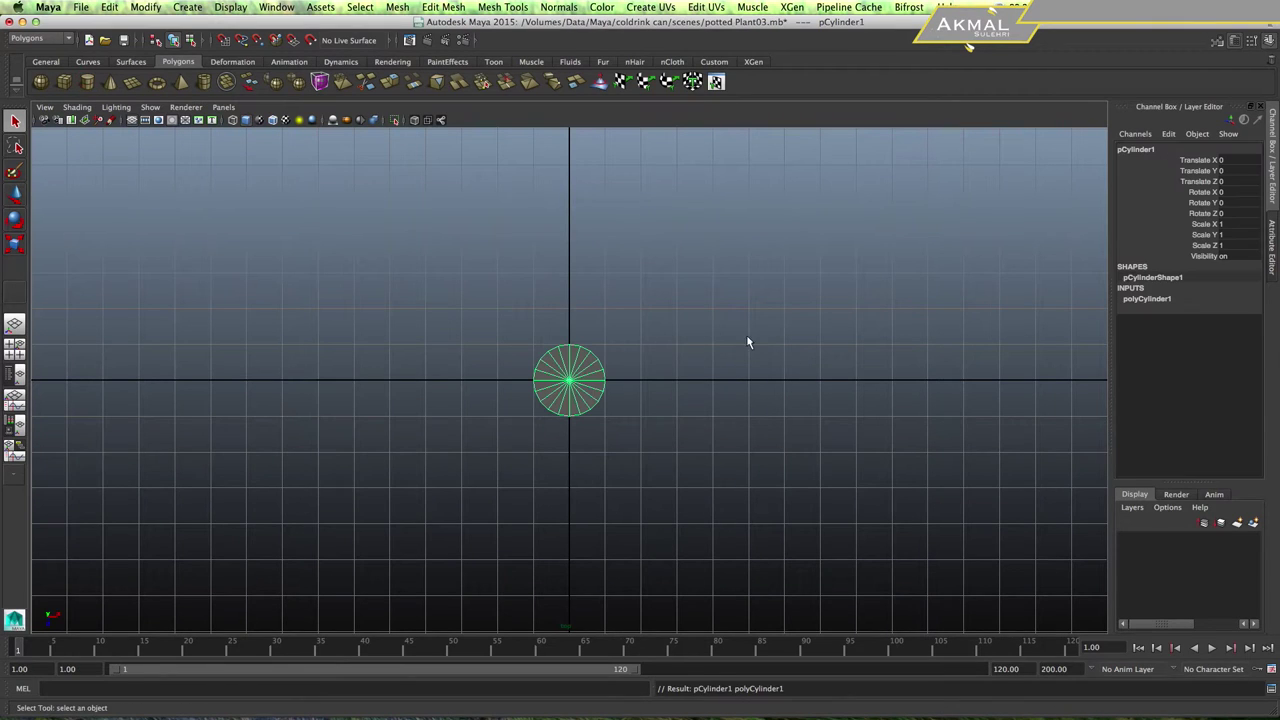
pyautogui.scroll(2, 596, 394)
pyautogui.scroll(2, 590, 391)
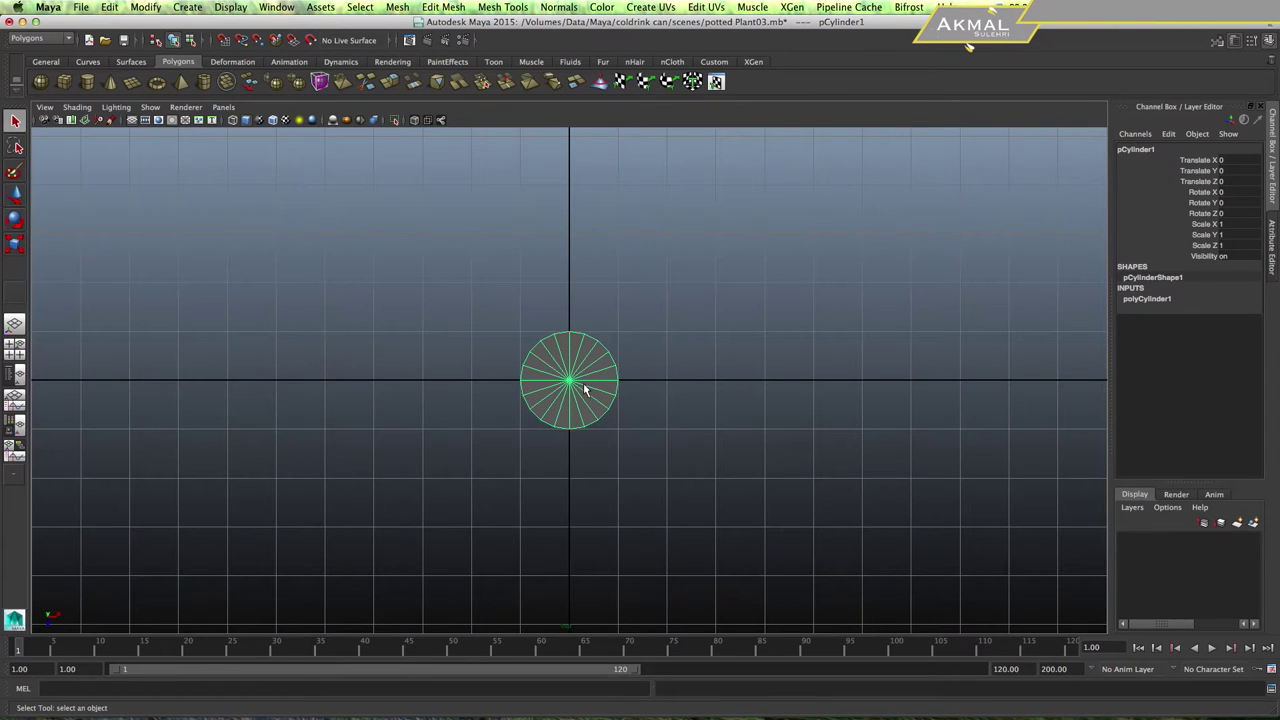
pyautogui.press('r')
pyautogui.moveTo(570, 381); pyautogui.dragTo(627, 366)
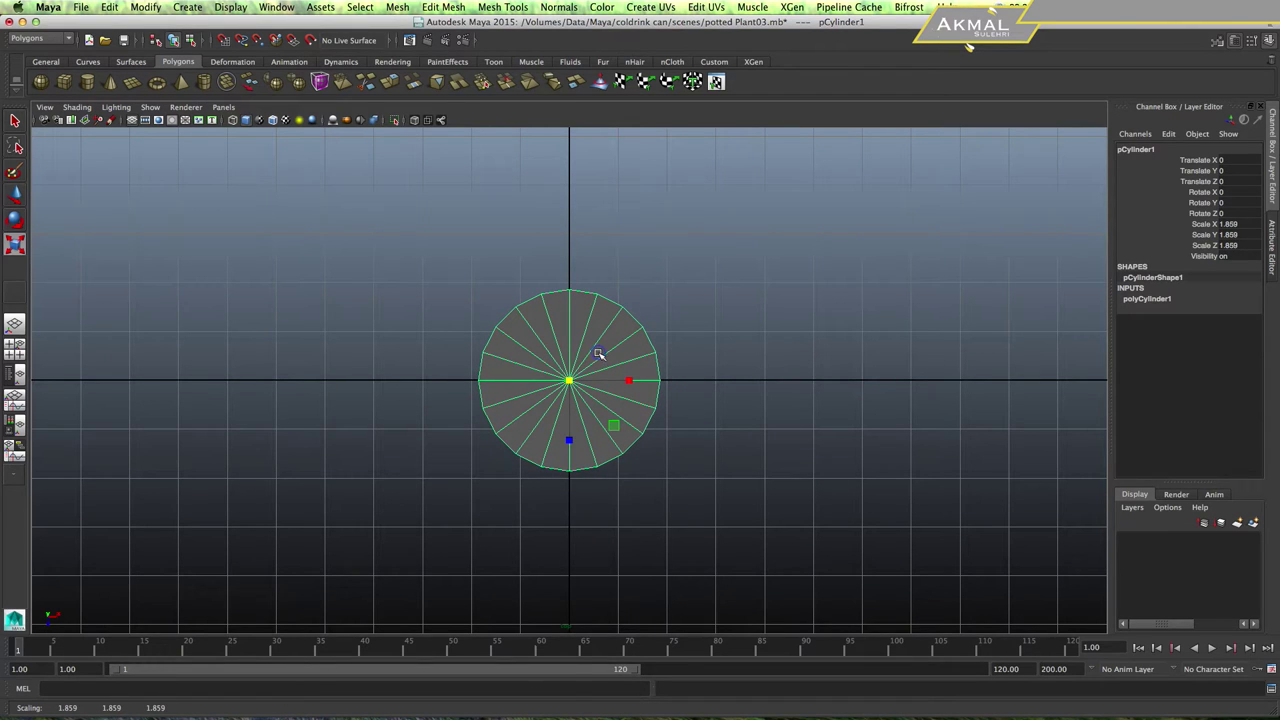
# Delete the radial edges on the cylinder's top cap and reselect the whole cylinder.
pyautogui.rightClick(597, 353)
pyautogui.click(598, 323)
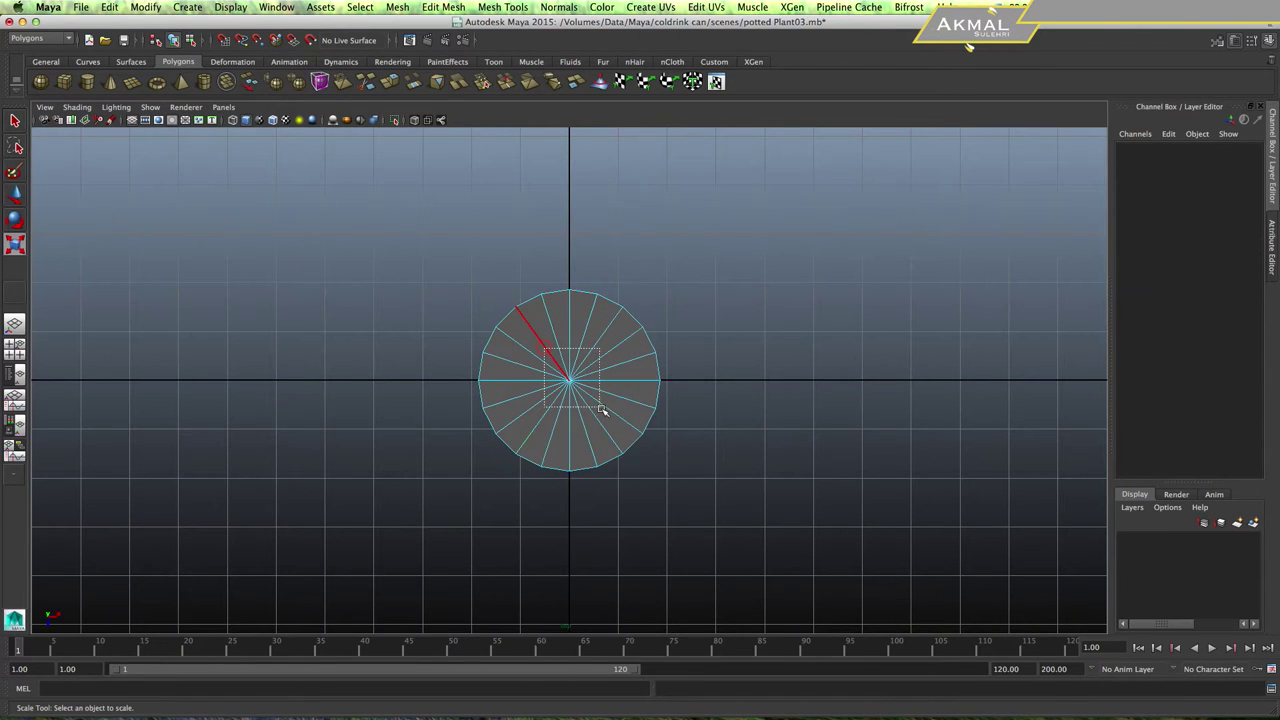
pyautogui.moveTo(602, 410); pyautogui.dragTo(604, 411)
pyautogui.press('Delete')
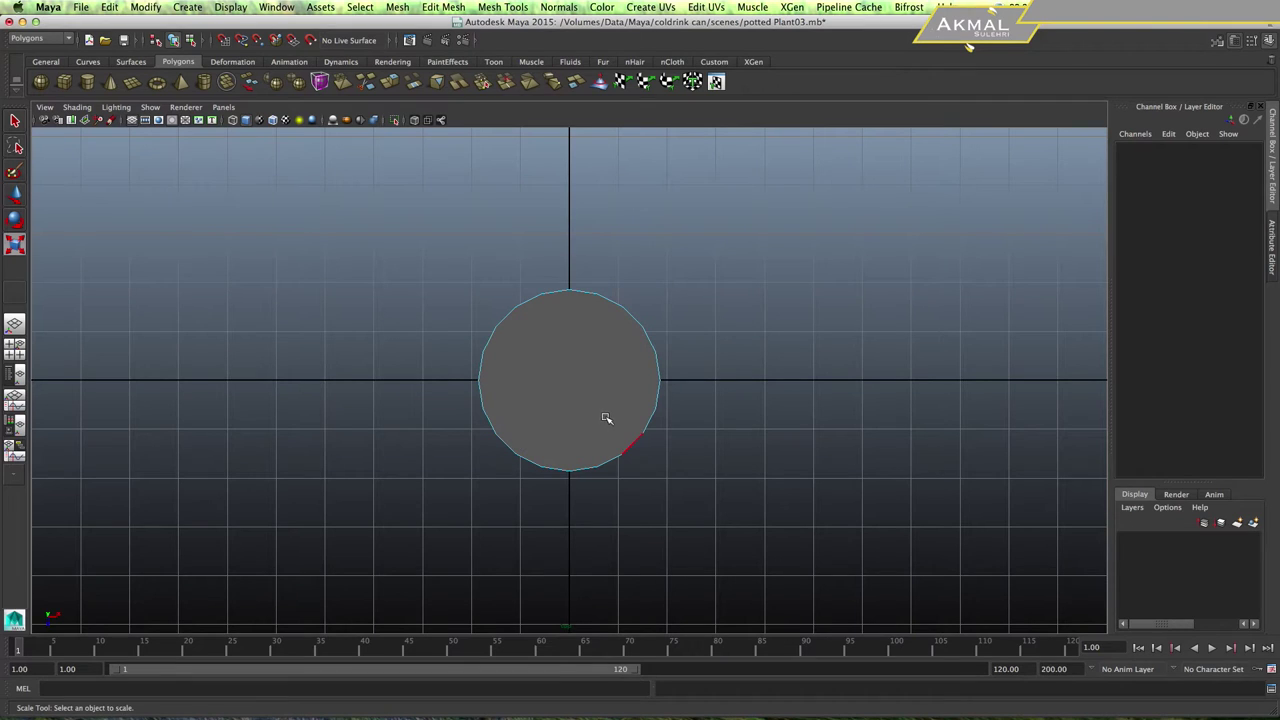
pyautogui.press('space')
pyautogui.press('space')
pyautogui.moveTo(550, 395); pyautogui.dragTo(605, 375, button='right')
pyautogui.click(591, 395)
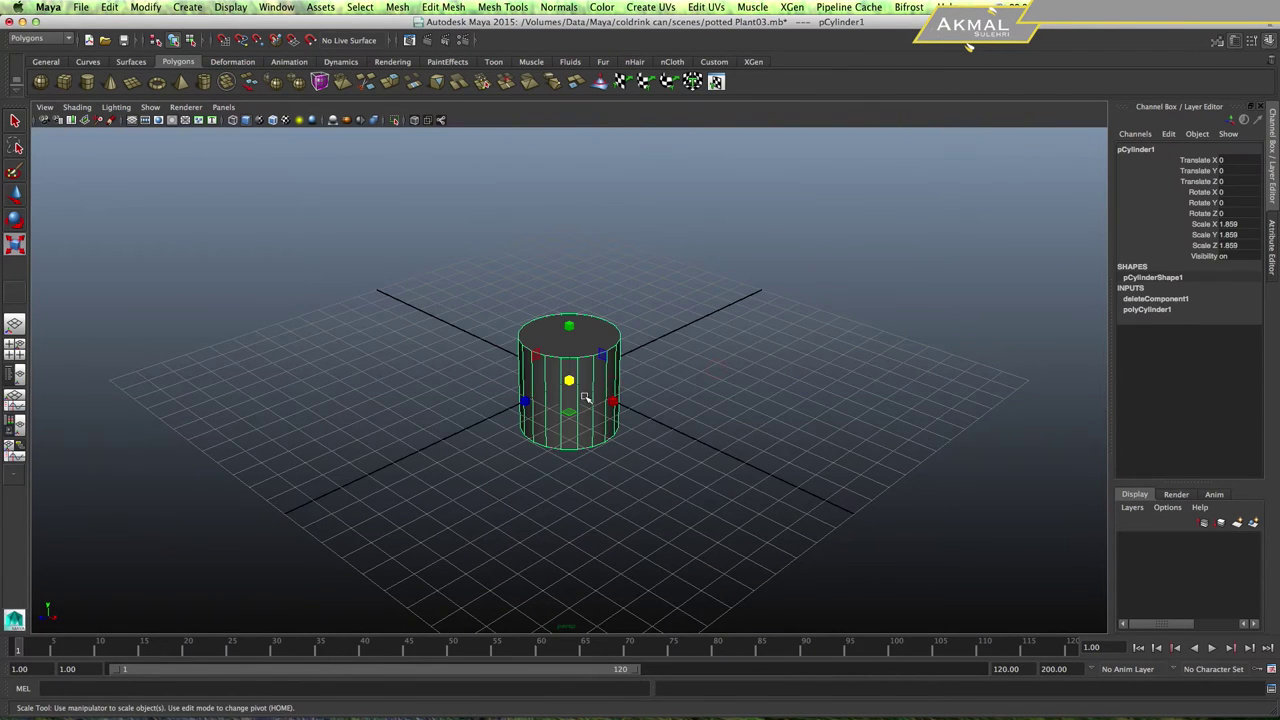
# Save the cylinder scene and set up a straight-on front view of it.
pyautogui.scroll(3, 614, 437)
pyautogui.scroll(2, 617, 440)
pyautogui.hotkey('ctrl', 's')
pyautogui.keyDown('alt'); pyautogui.moveTo(628, 438); pyautogui.dragTo(628, 438); pyautogui.keyUp('alt')
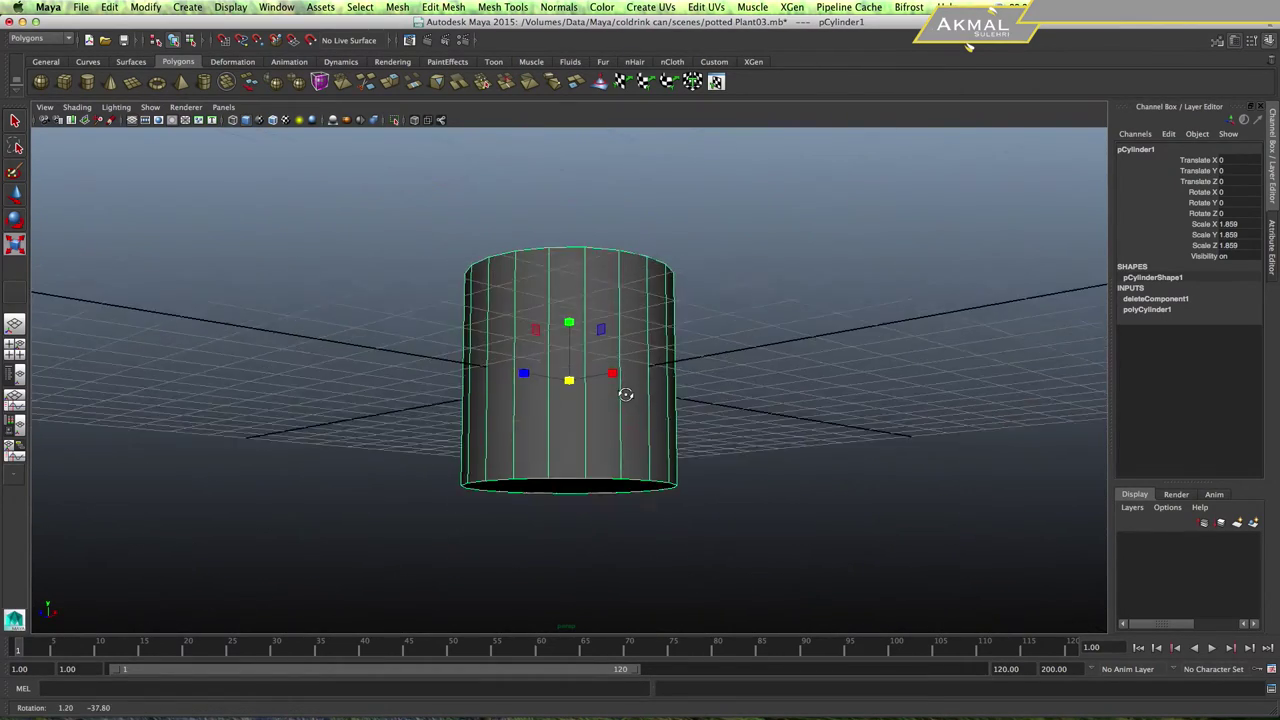
pyautogui.scroll(-3, 628, 438)
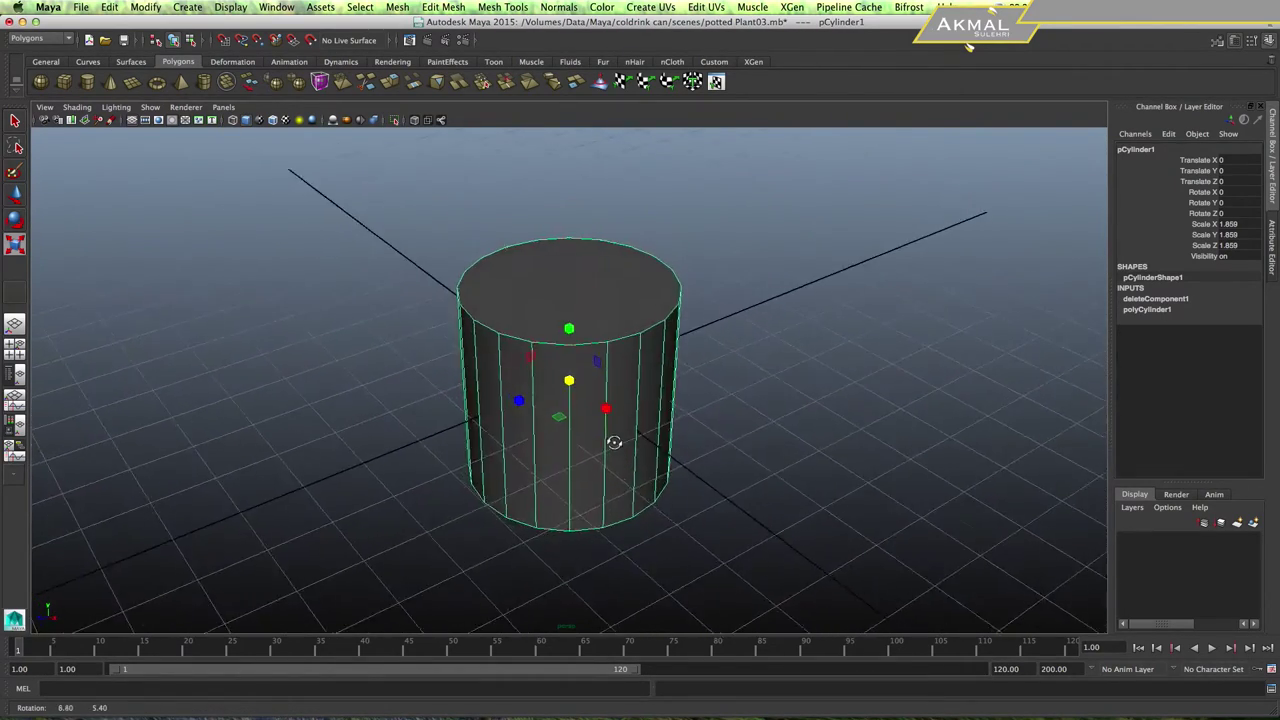
pyautogui.press('space')
pyautogui.press('space')
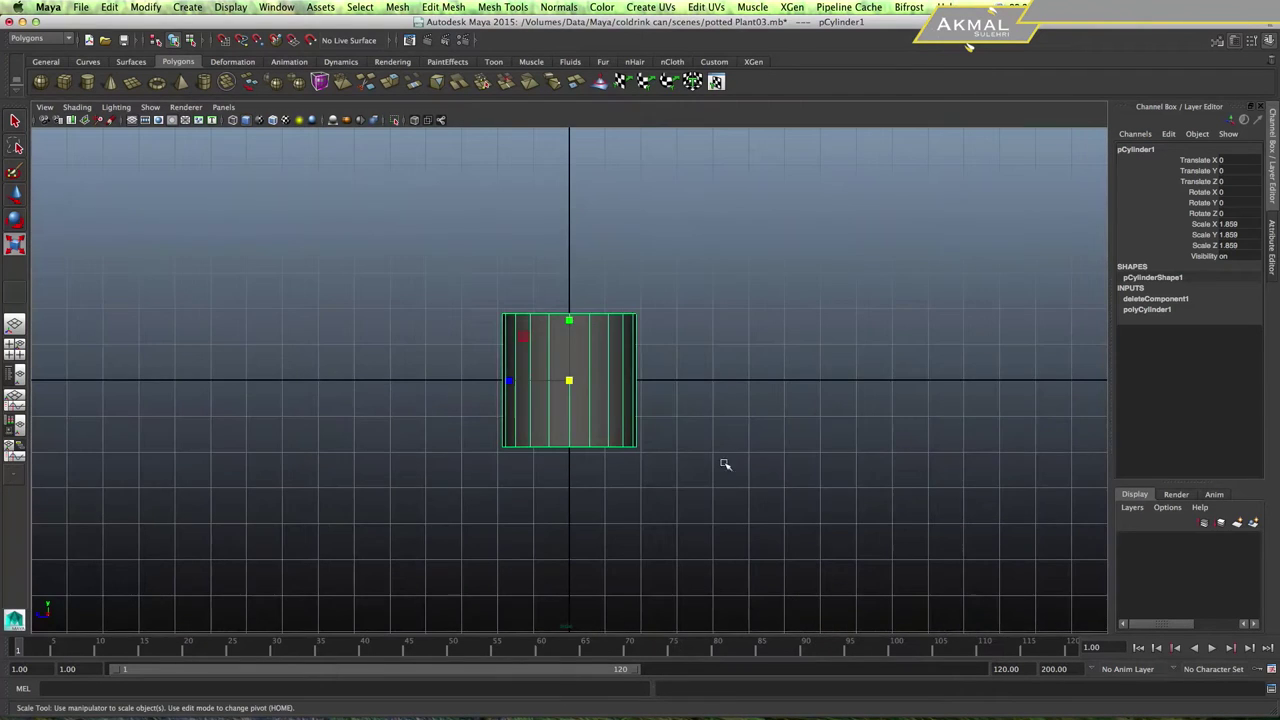
pyautogui.scroll(2, 617, 410)
pyautogui.rightClick(597, 362)
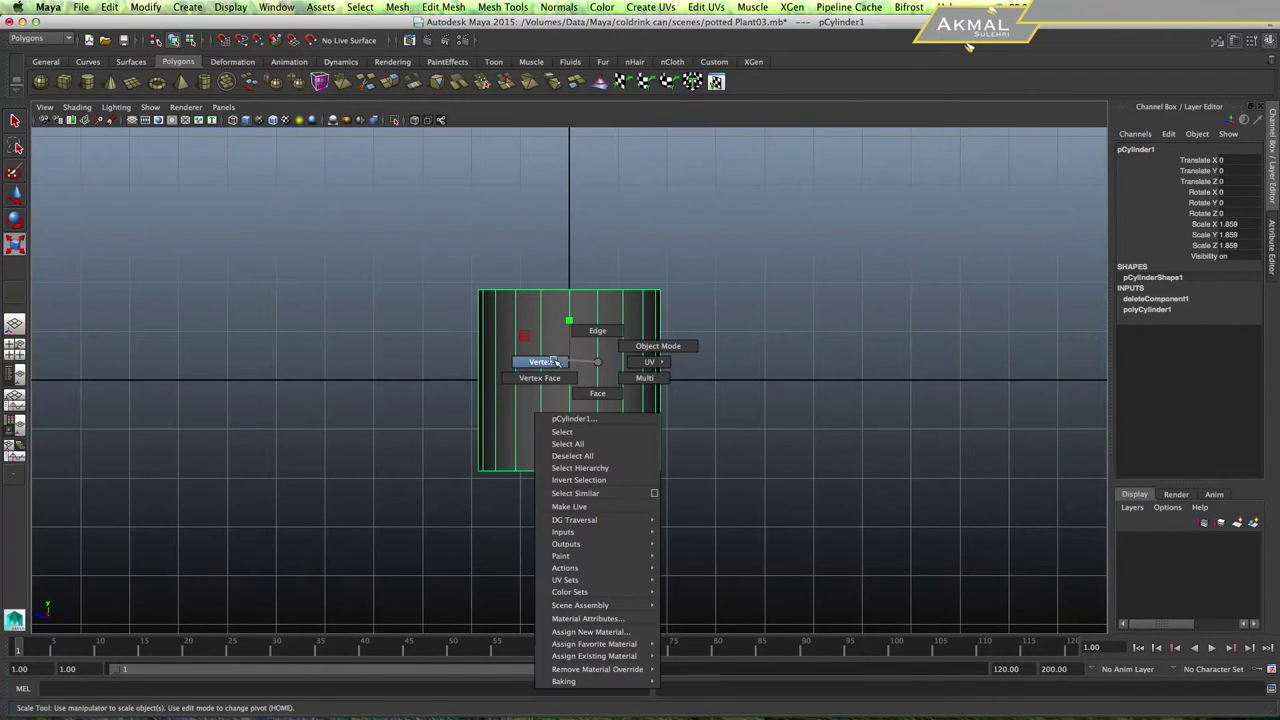
# Raise and widen the cylinder's top vertex ring into a tapered pot, then save.
pyautogui.moveTo(597, 362); pyautogui.dragTo(527, 362, button='right')
pyautogui.moveTo(430, 232); pyautogui.dragTo(715, 313)
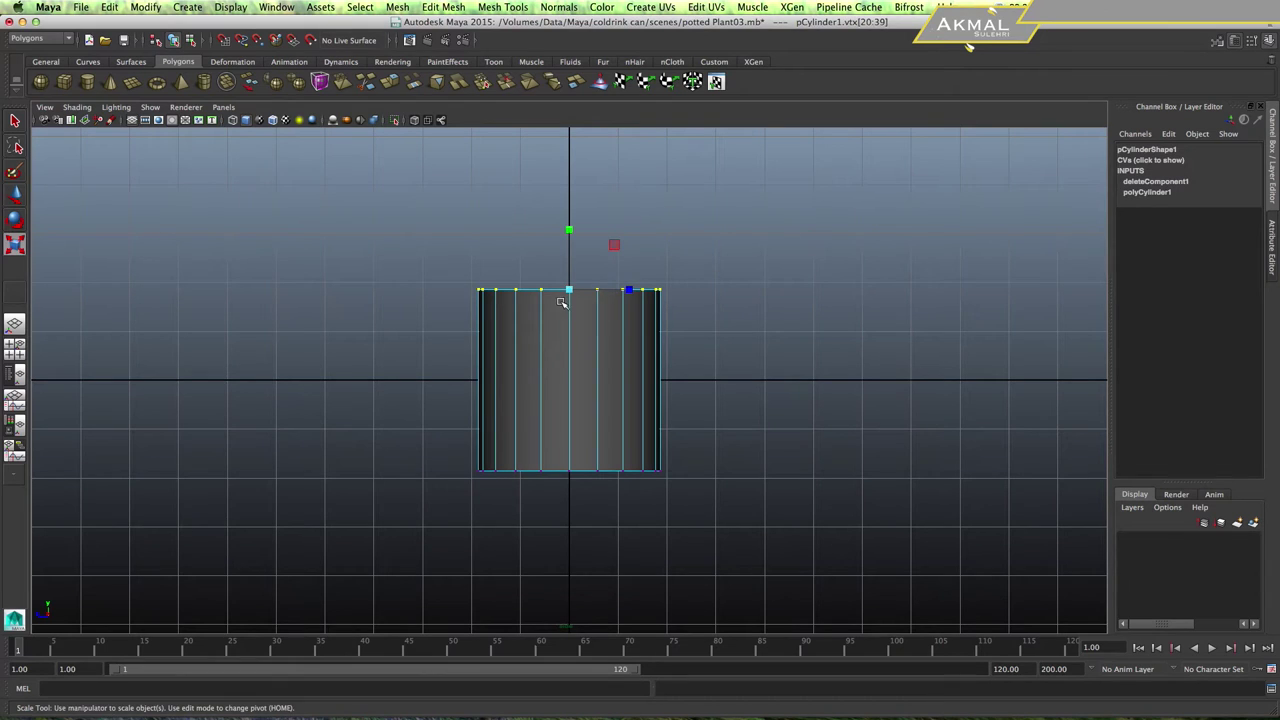
pyautogui.press('w')
pyautogui.moveTo(573, 225); pyautogui.dragTo(571, 199)
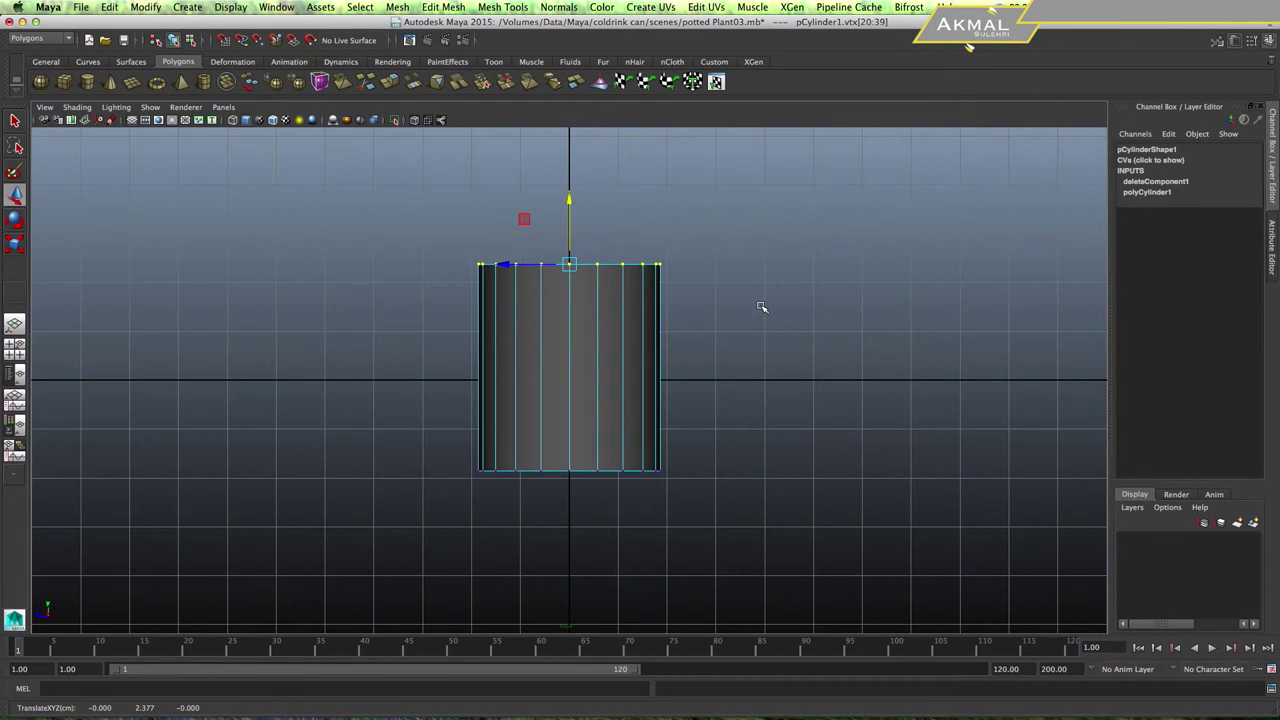
pyautogui.press('r')
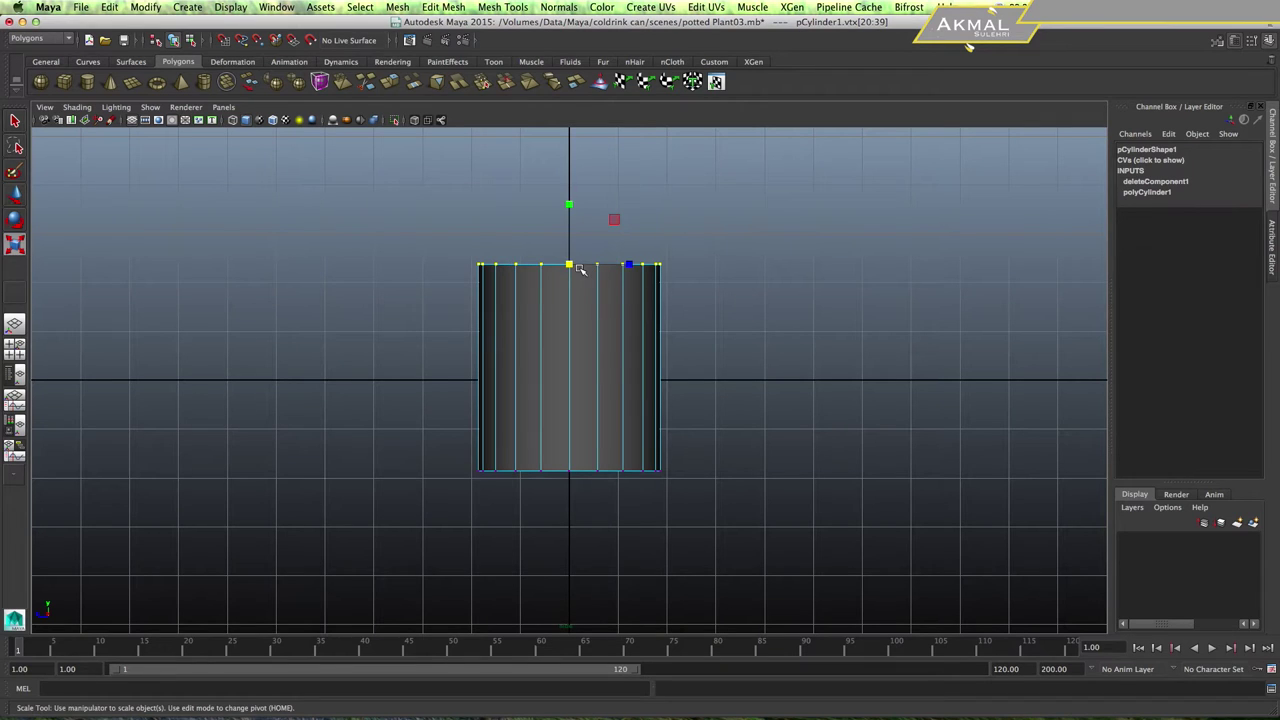
pyautogui.moveTo(571, 265); pyautogui.dragTo(608, 267)
pyautogui.press('w')
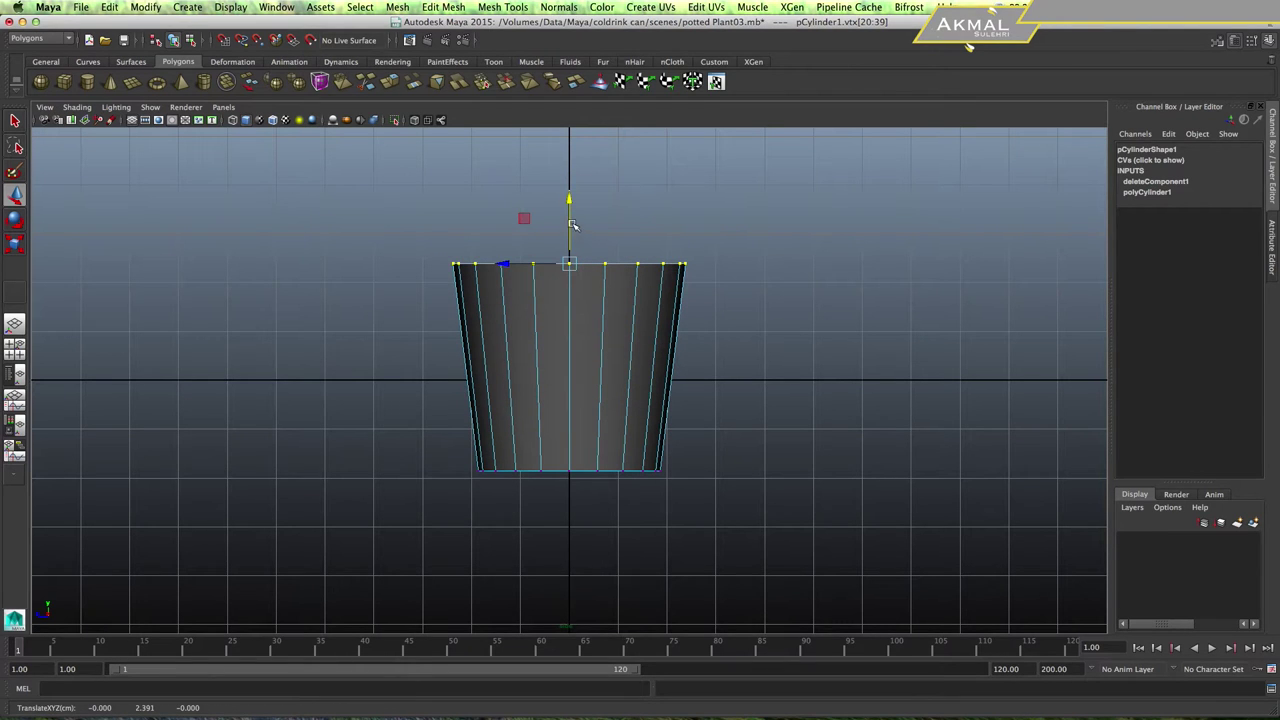
pyautogui.moveTo(573, 213); pyautogui.dragTo(572, 178)
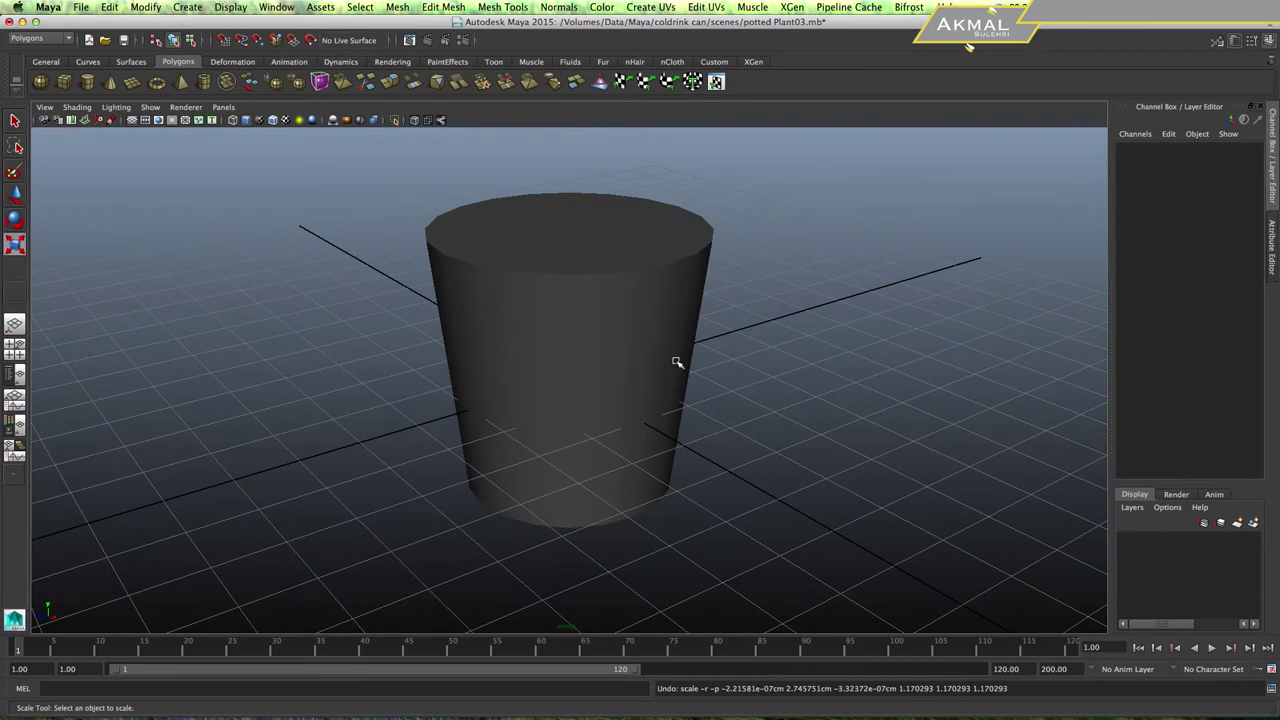
pyautogui.hotkey('ctrl', 's')
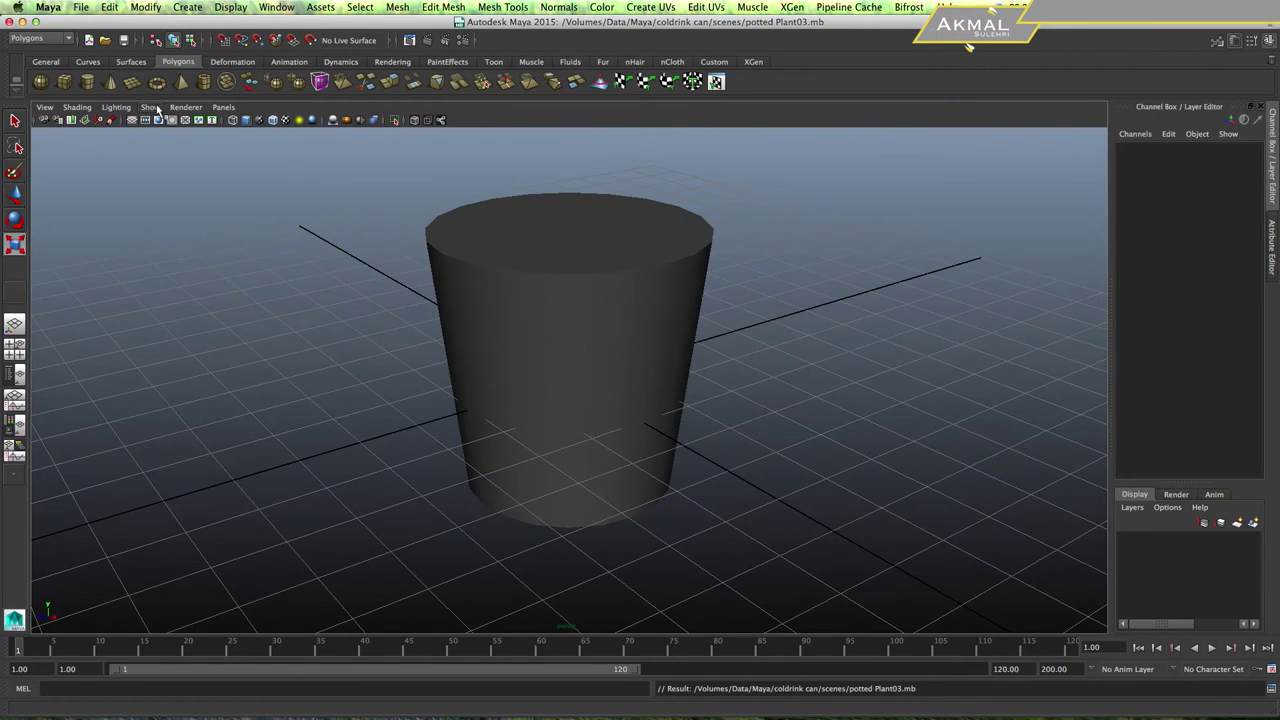
# Turn on Two Sided Lighting and select the cylinder.
pyautogui.click(155, 108)
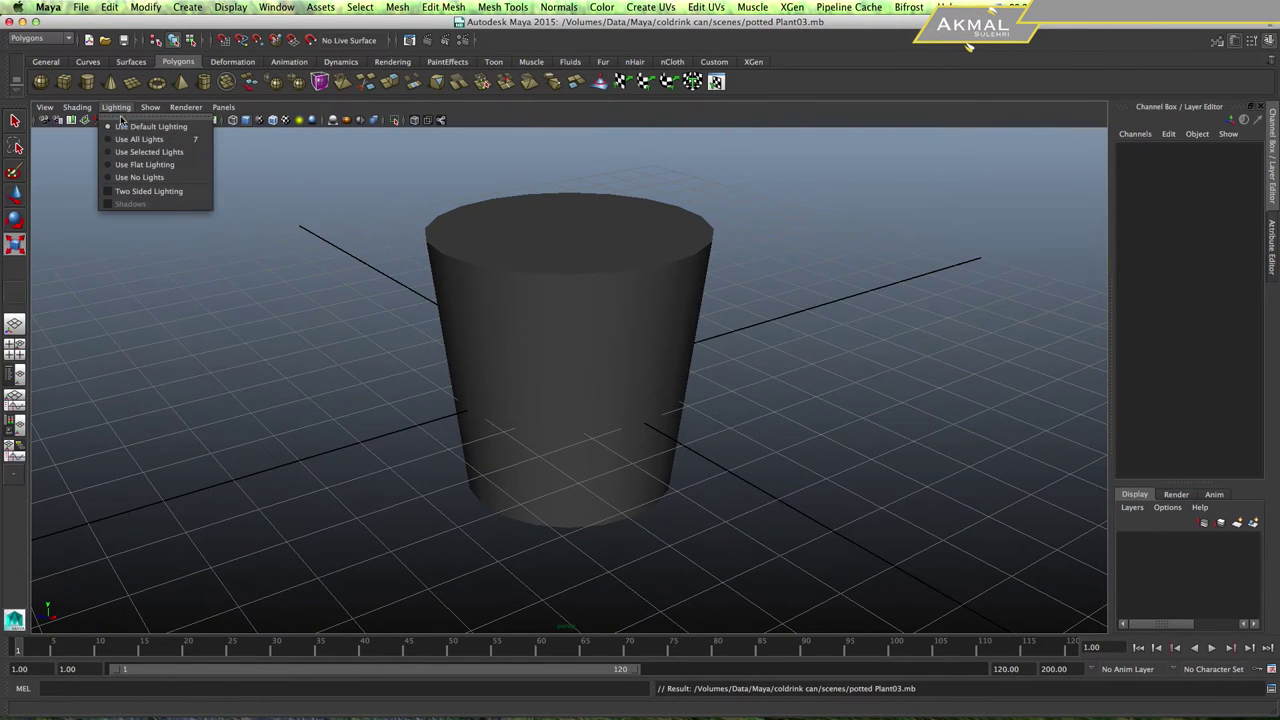
pyautogui.click(168, 190)
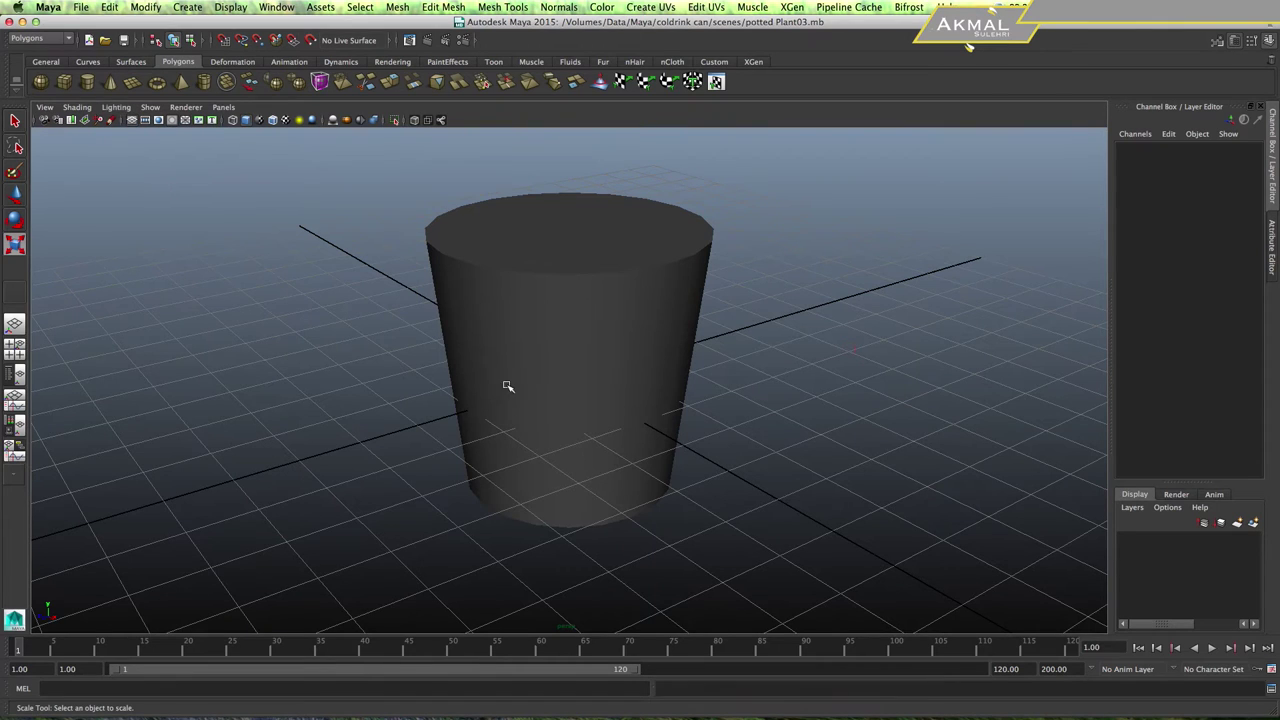
pyautogui.click(580, 326)
pyautogui.moveTo(612, 340)
pyautogui.keyDown('alt'); pyautogui.mouseDown()
pyautogui.moveTo(623, 366)
pyautogui.moveTo(600, 309)
pyautogui.mouseUp(); pyautogui.keyUp('alt')
# Delete the cylinder's top face so the pot is open-topped.
pyautogui.rightClick(598, 311)
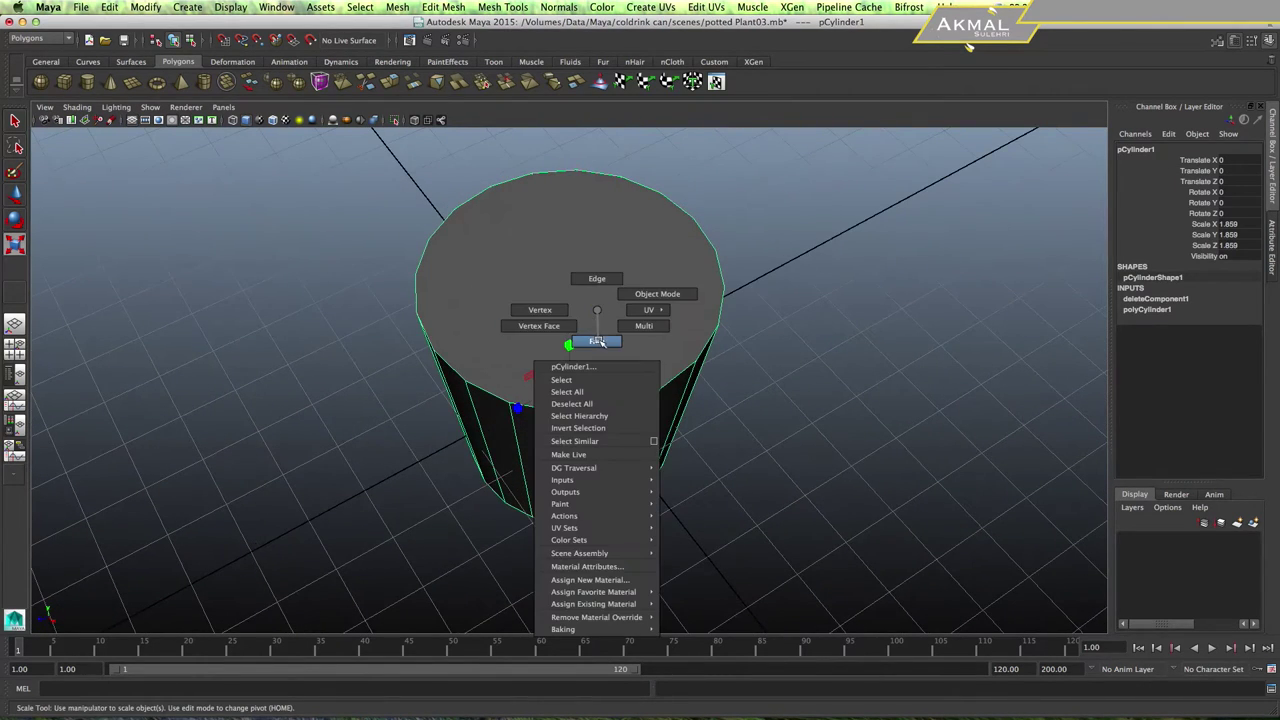
pyautogui.moveTo(598, 311); pyautogui.dragTo(597, 341, button='right')
pyautogui.click(640, 305)
pyautogui.press('Delete')
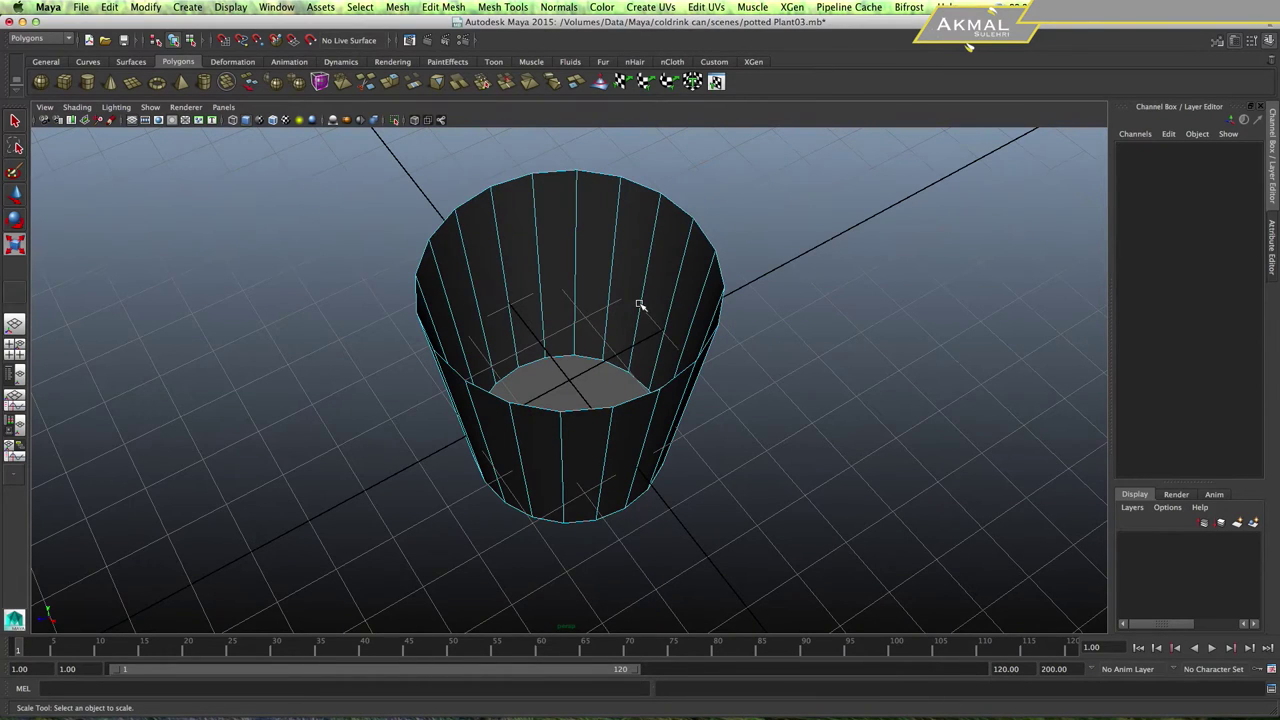
pyautogui.moveTo(680, 314)
pyautogui.keyDown('alt'); pyautogui.mouseDown()
pyautogui.moveTo(723, 346)
pyautogui.moveTo(723, 380)
pyautogui.moveTo(640, 430)
pyautogui.mouseUp(); pyautogui.keyUp('alt')
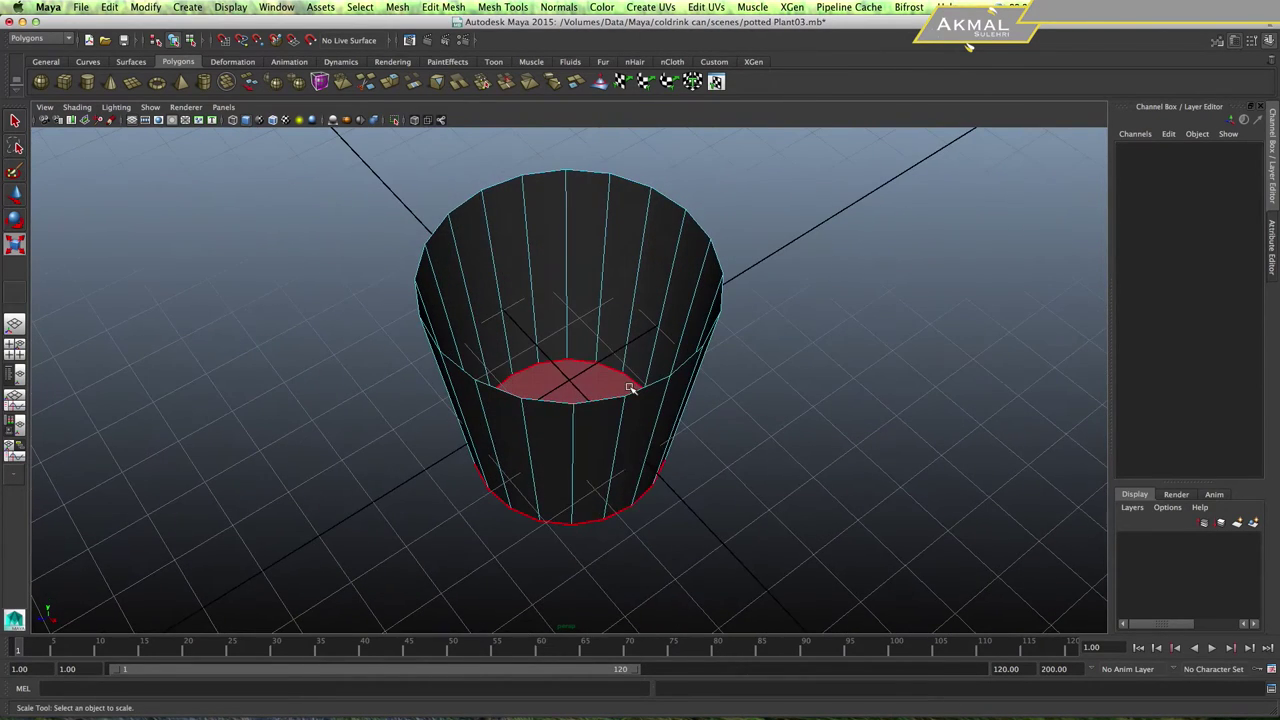
pyautogui.moveTo(630, 405); pyautogui.dragTo(690, 372, button='right')
pyautogui.click(675, 392)
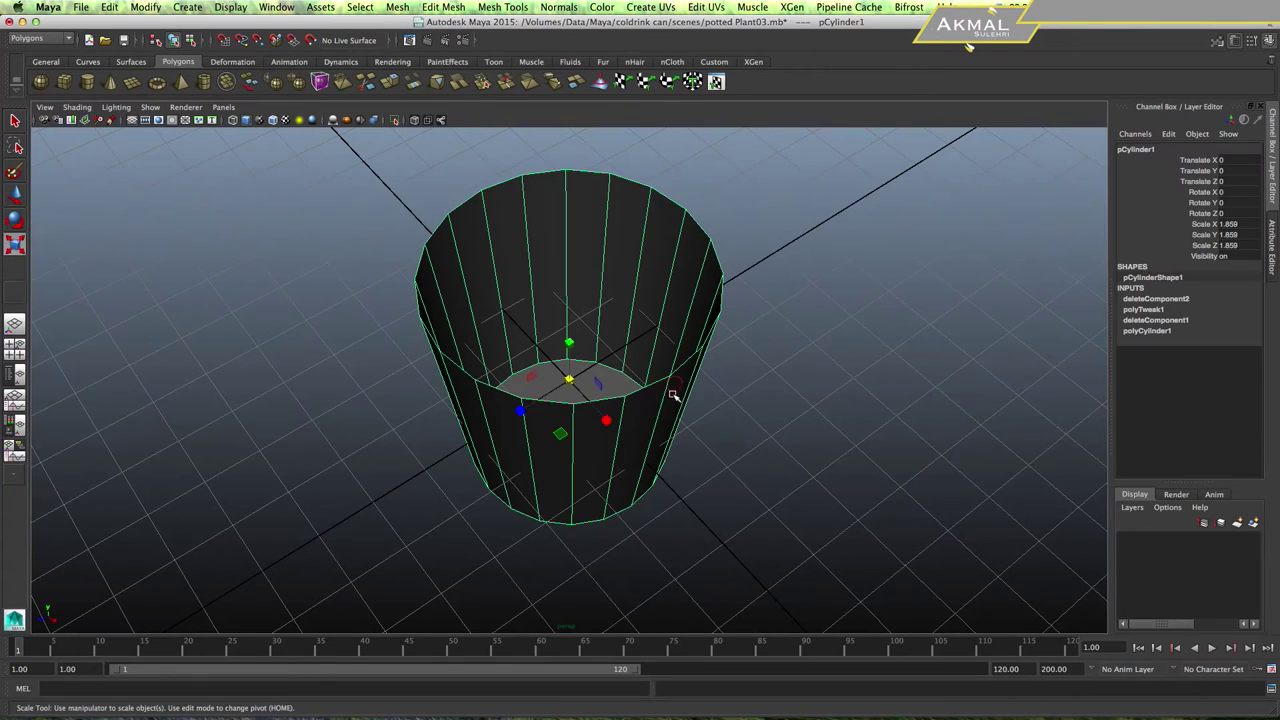
pyautogui.click(443, 7)
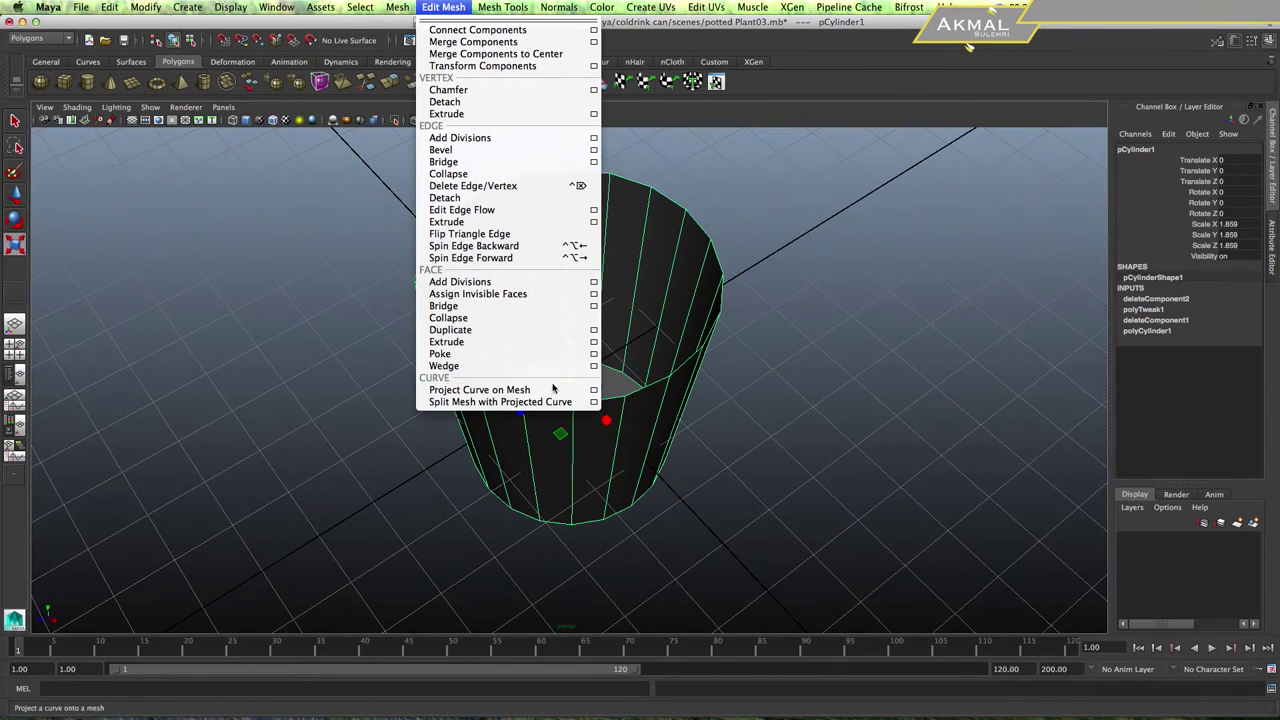
# Extrude the pot's faces for wall thickness, reducing the thickness from 0.2 to 0.1.
pyautogui.click(543, 343)
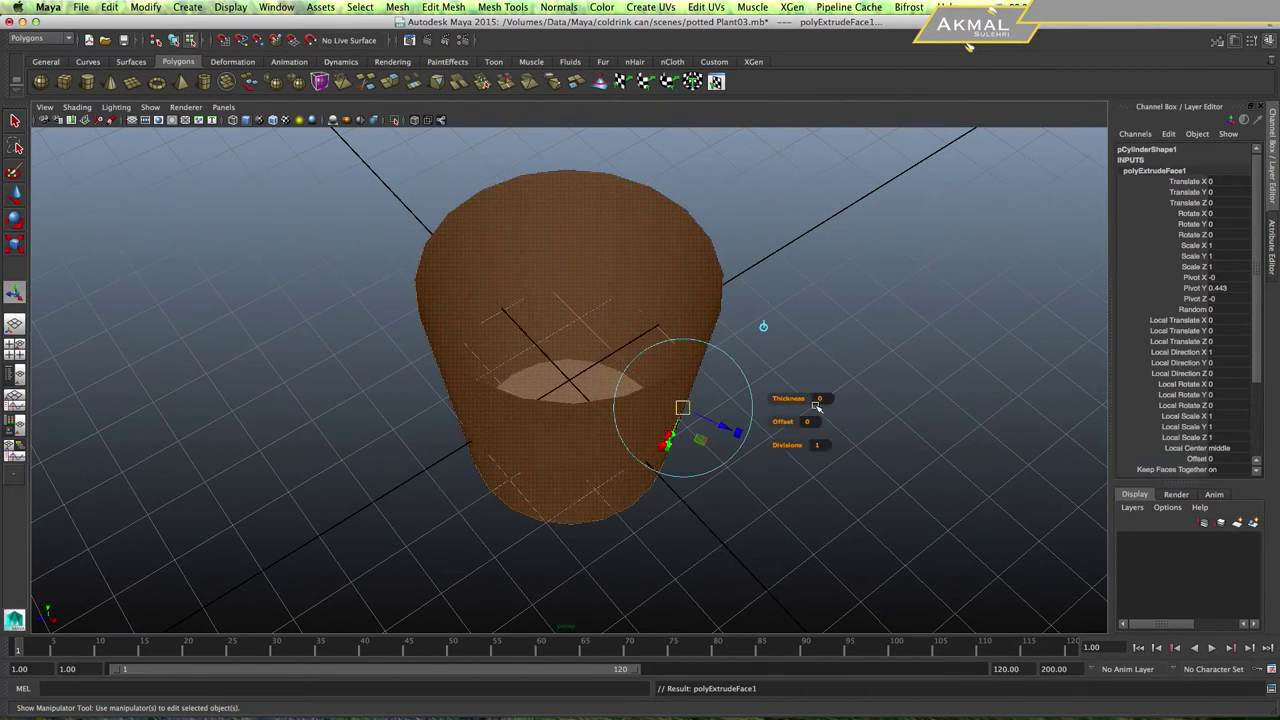
pyautogui.click(817, 399)
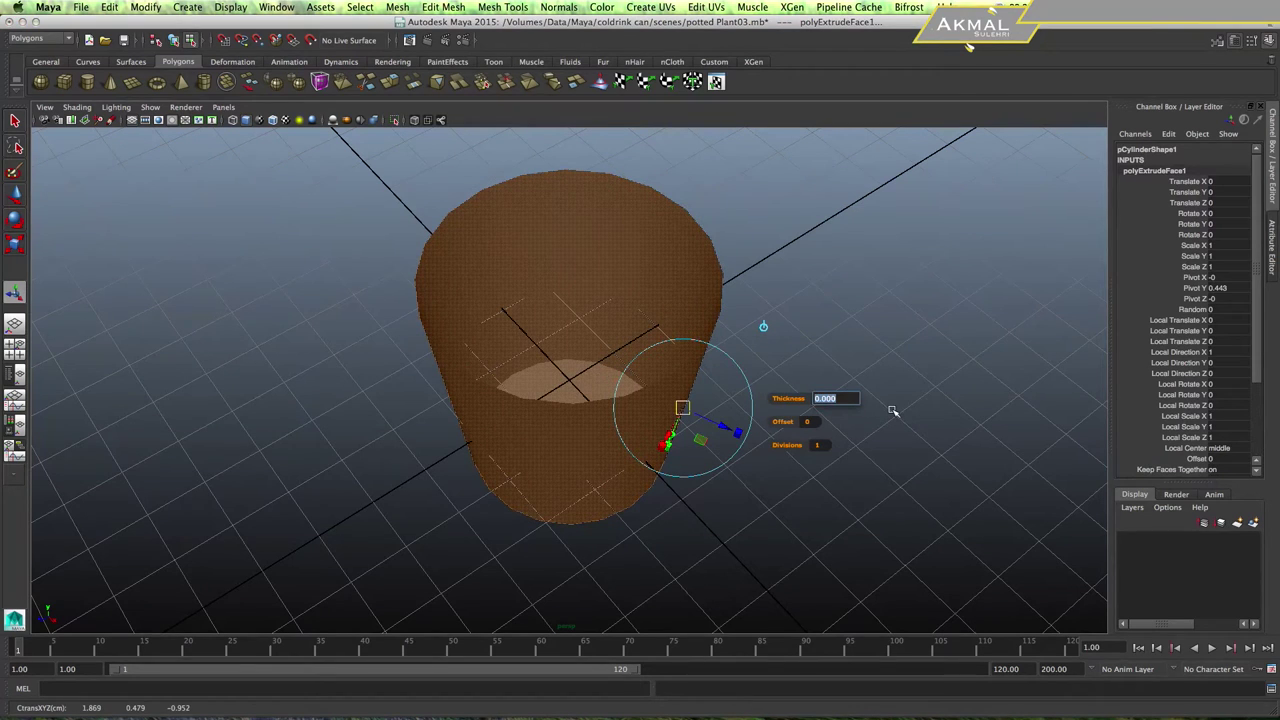
pyautogui.write('0.2')
pyautogui.press('Return')
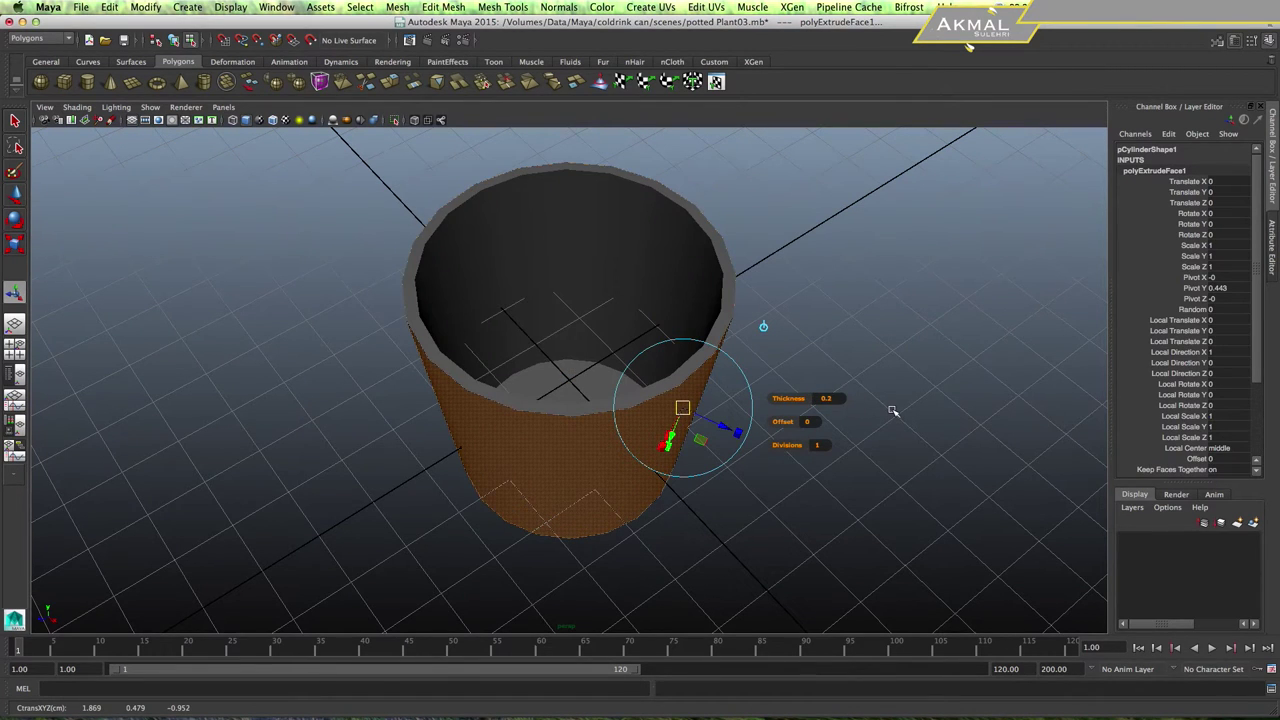
pyautogui.press('Tab')
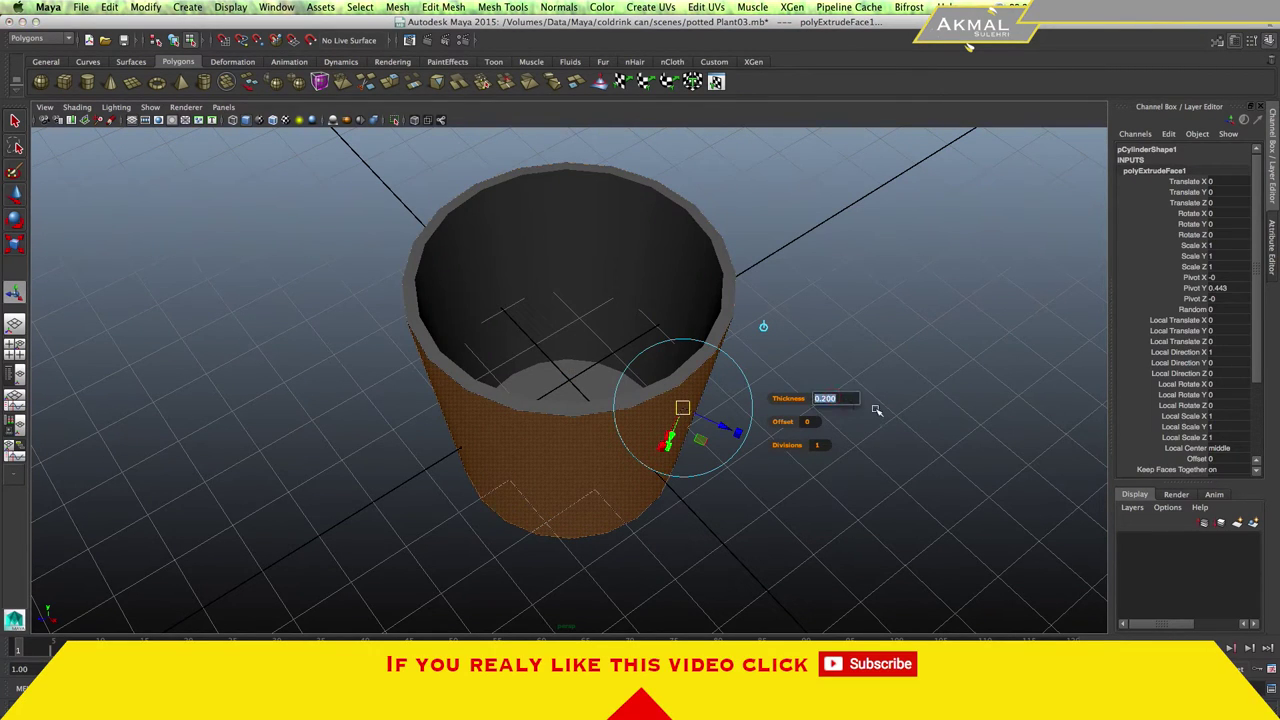
pyautogui.write('0.1')
pyautogui.press('Return')
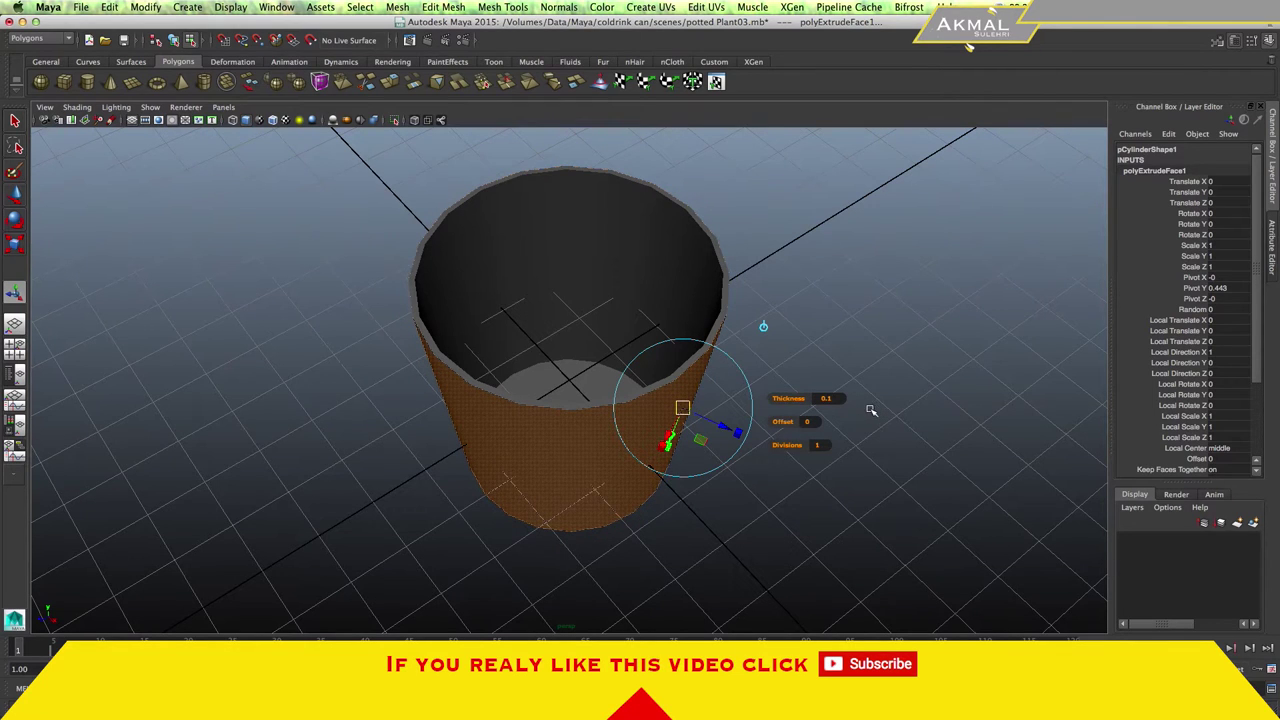
pyautogui.rightClick(583, 437)
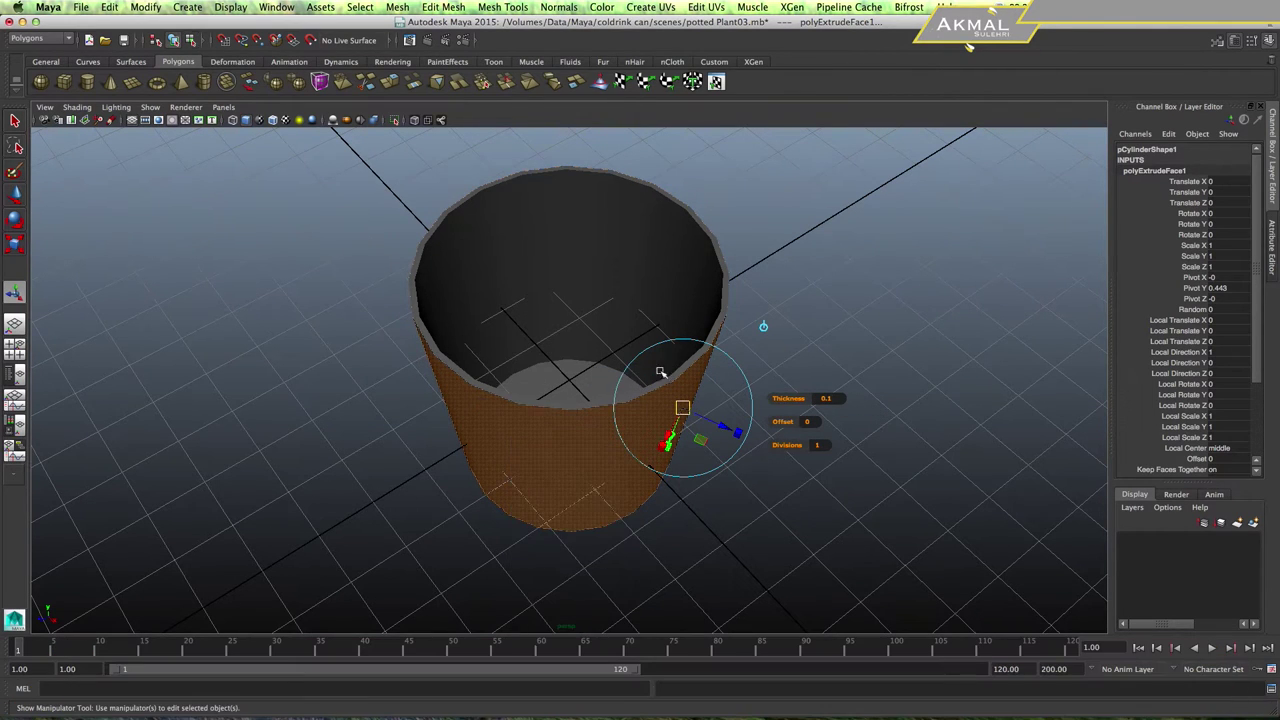
pyautogui.click(709, 372)
pyautogui.click(651, 400)
# Insert a horizontal edge loop around the pot just below its rim.
pyautogui.keyDown('alt'); pyautogui.moveTo(651, 411); pyautogui.dragTo(644, 383); pyautogui.keyUp('alt')
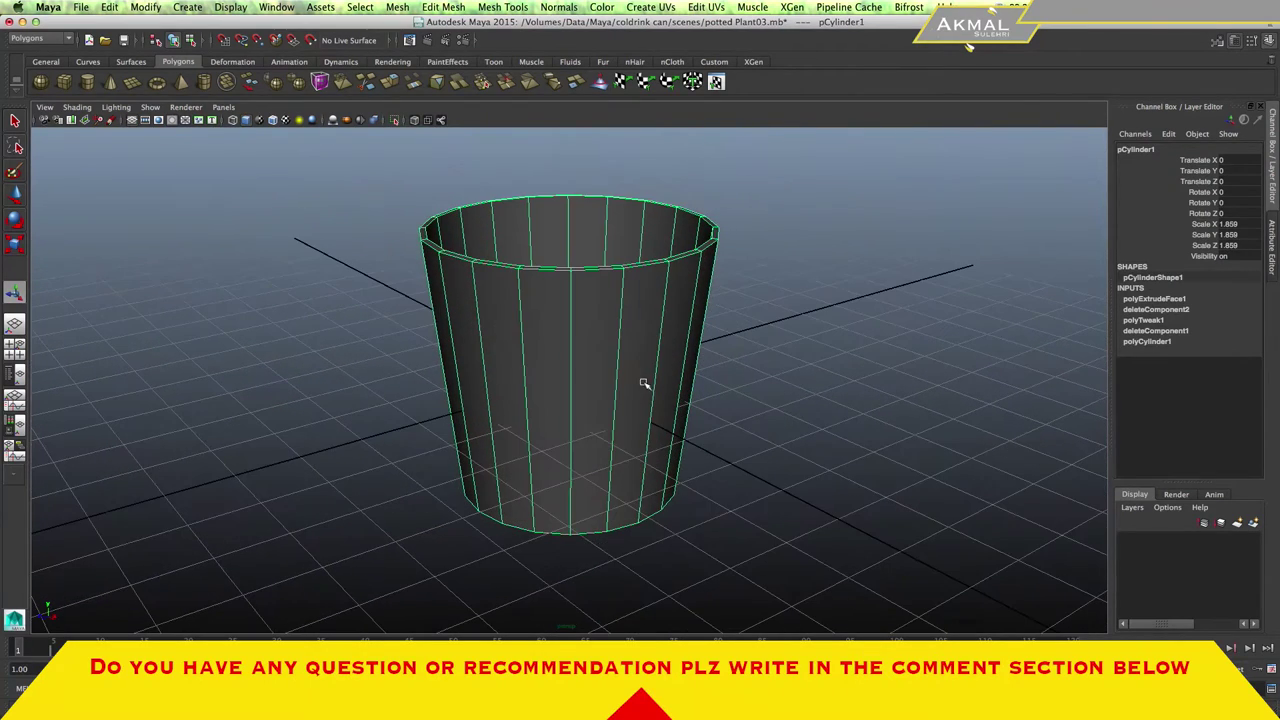
pyautogui.keyDown('shift'); pyautogui.moveTo(640, 368); pyautogui.dragTo(560, 383, button='right'); pyautogui.keyUp('shift')
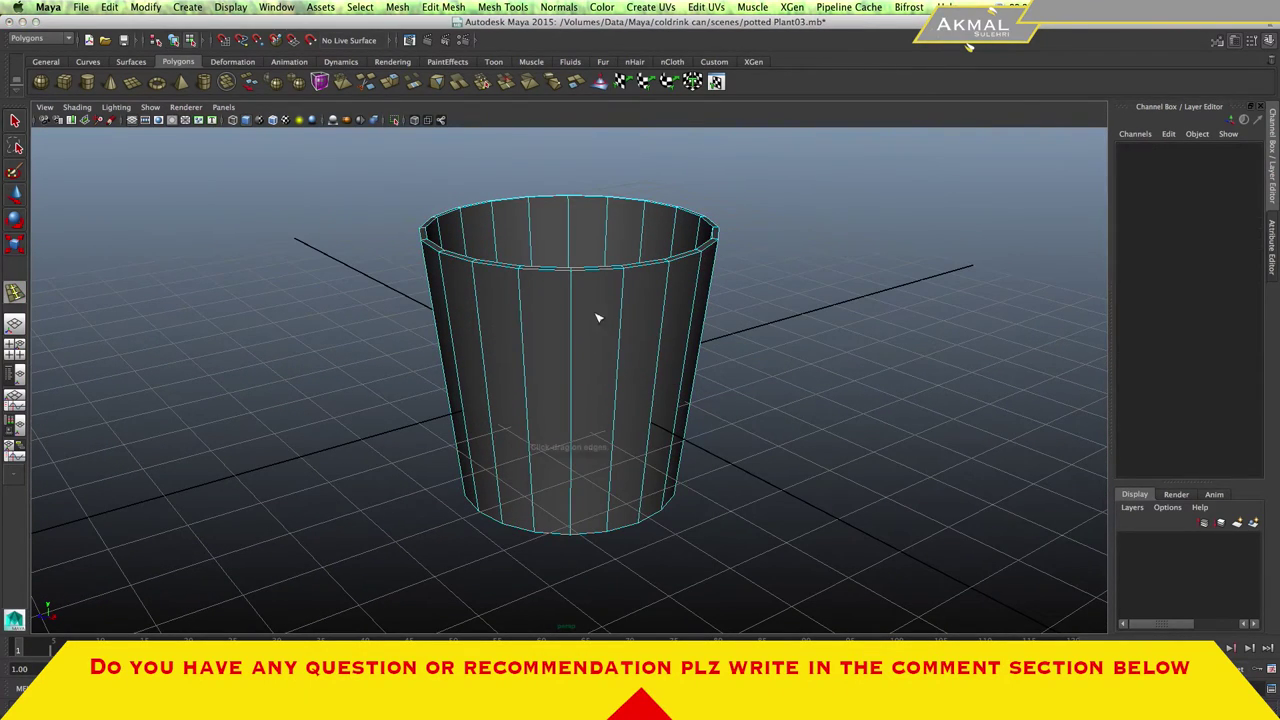
pyautogui.moveTo(573, 312); pyautogui.dragTo(575, 315)
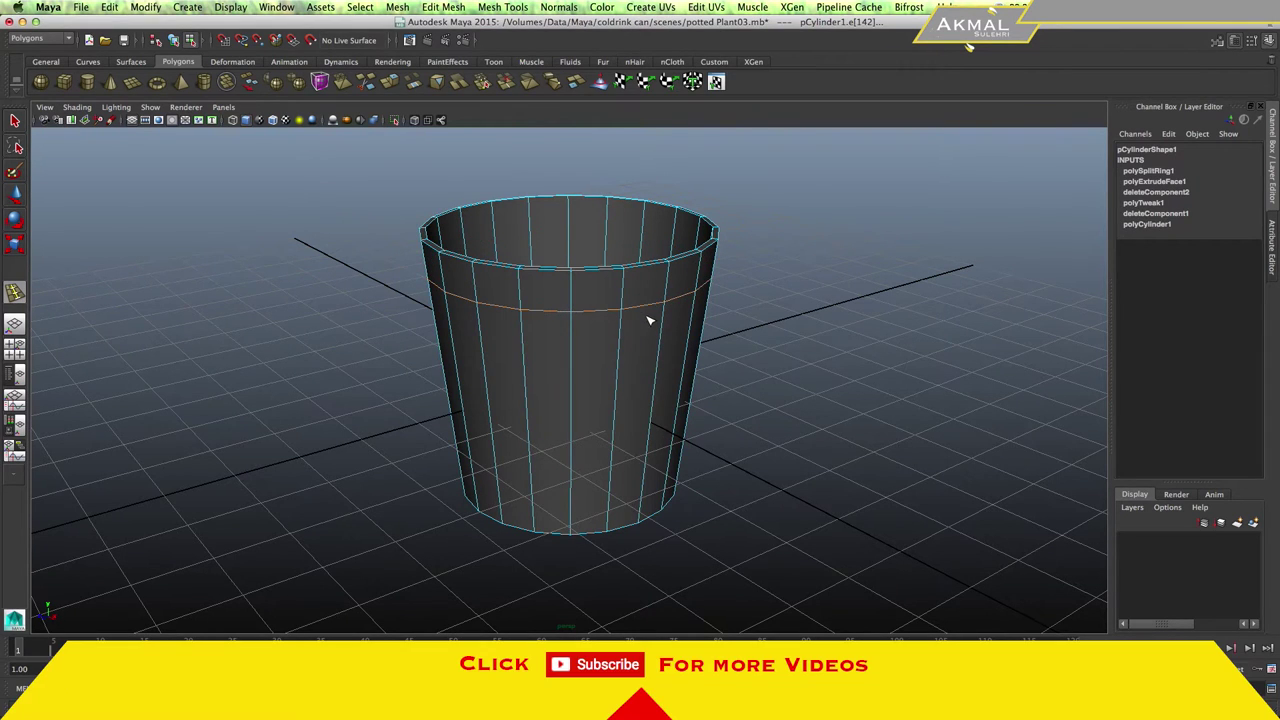
pyautogui.moveTo(633, 304); pyautogui.dragTo(680, 290, button='right')
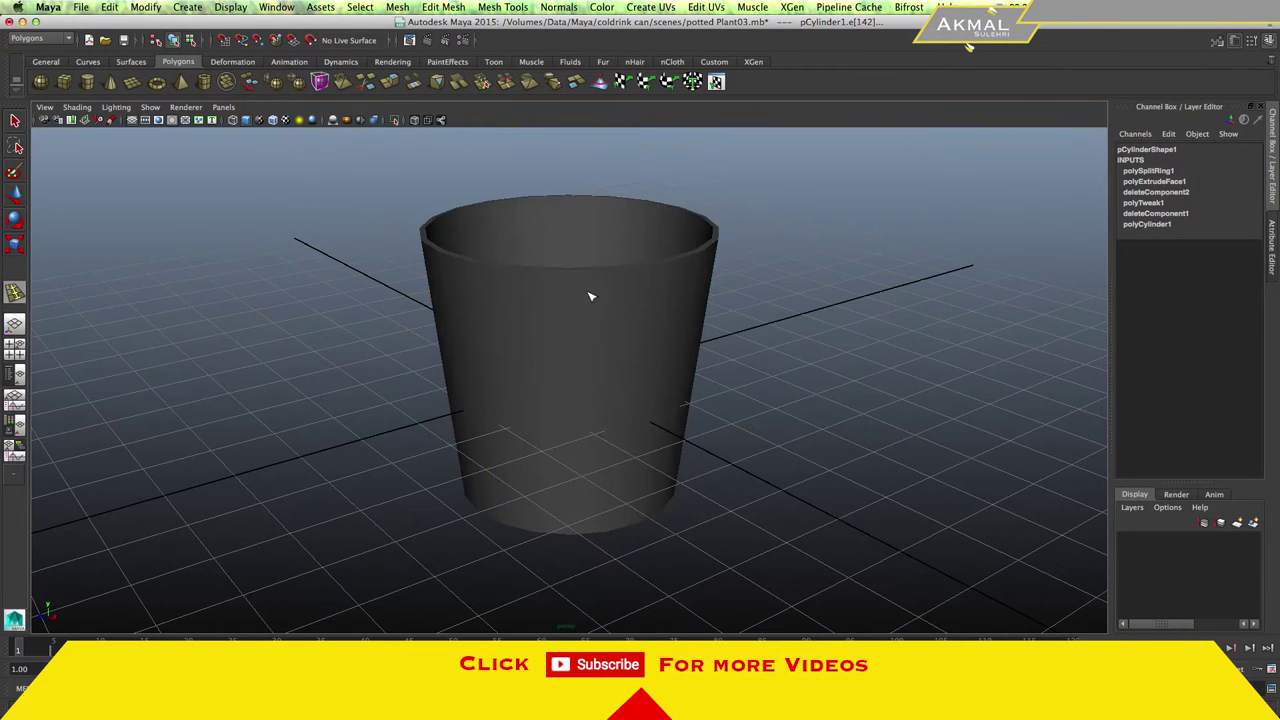
pyautogui.click(16, 122)
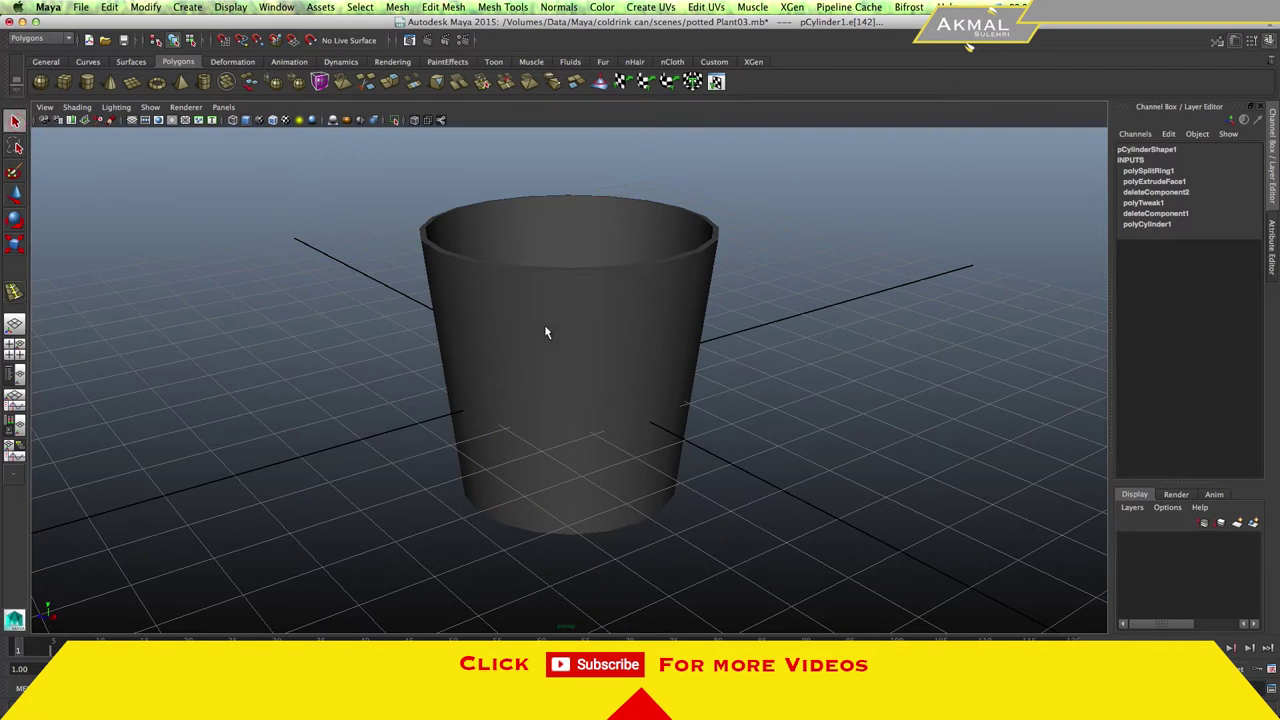
pyautogui.click(603, 331)
pyautogui.moveTo(597, 301); pyautogui.dragTo(597, 329, button='right')
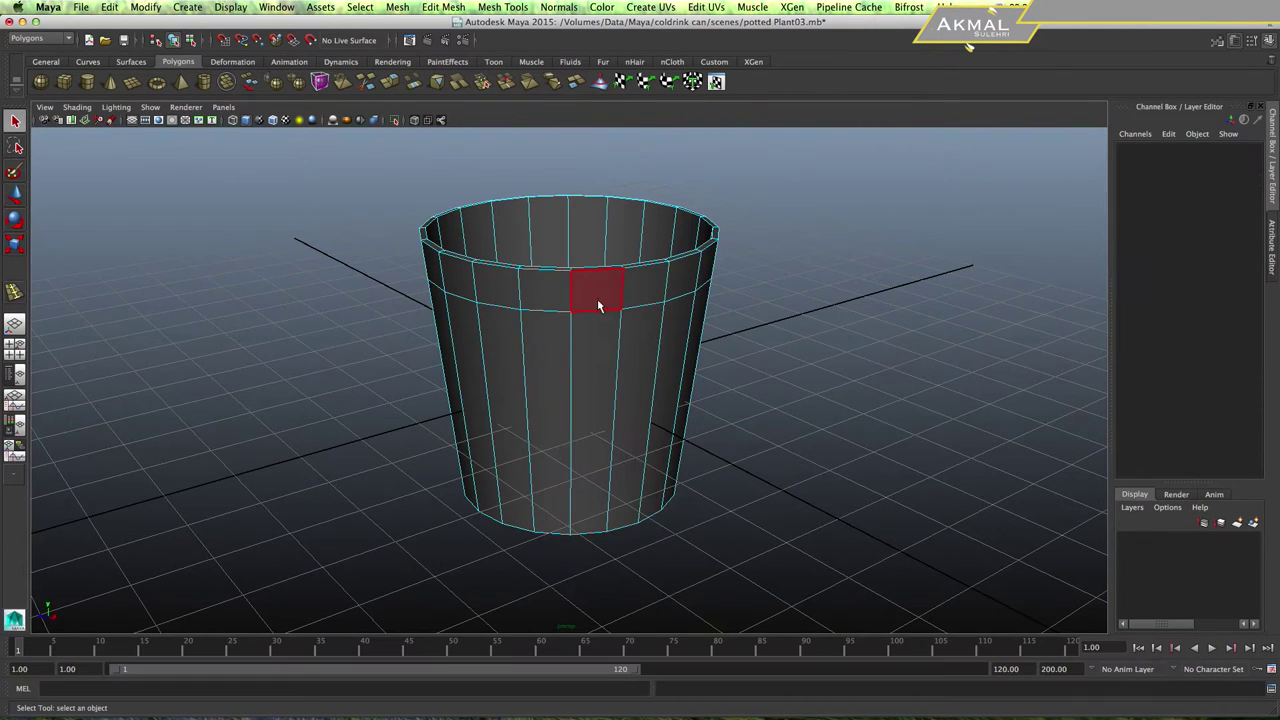
# Select the face ring below the rim and extrude it outward into a lip.
pyautogui.click(597, 299)
pyautogui.keyDown('shift'); pyautogui.click(543, 297); pyautogui.keyUp('shift')
pyautogui.keyDown('shift'); pyautogui.doubleClick(543, 297); pyautogui.keyUp('shift')
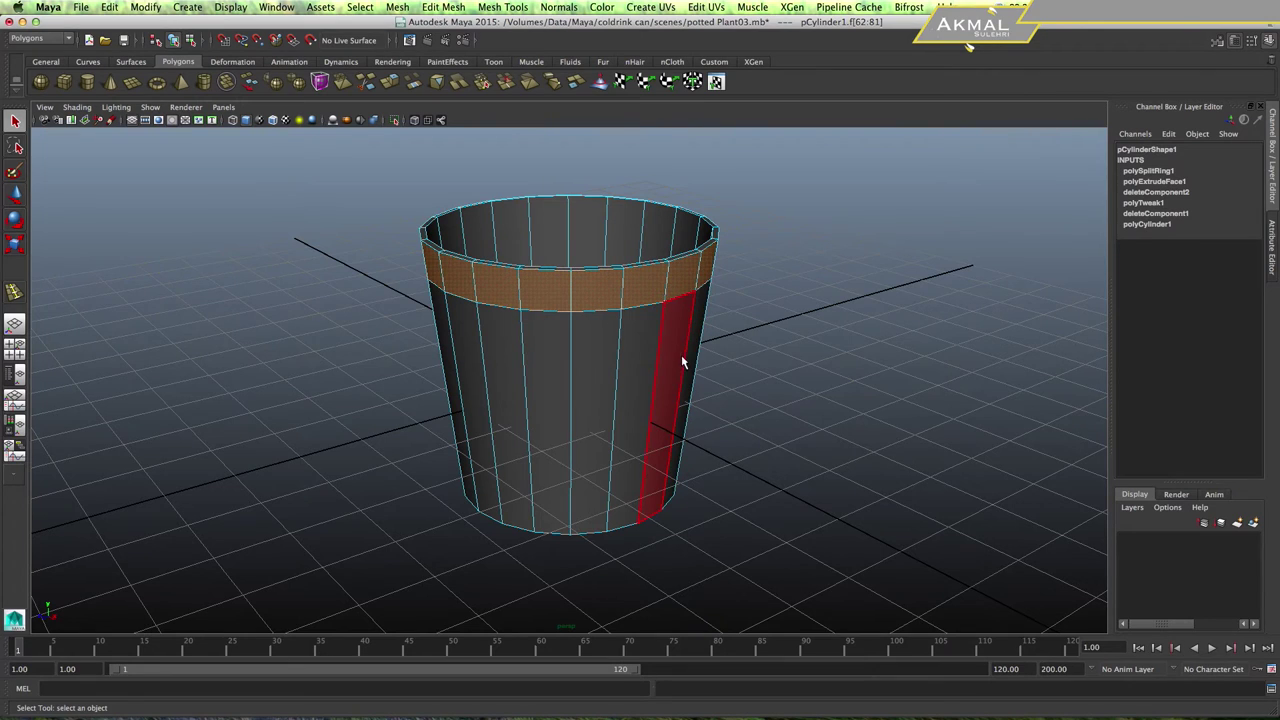
pyautogui.keyDown('alt'); pyautogui.moveTo(637, 337); pyautogui.dragTo(641, 362); pyautogui.keyUp('alt')
pyautogui.keyDown('shift'); pyautogui.moveTo(641, 362); pyautogui.dragTo(638, 395, button='right'); pyautogui.keyUp('shift')
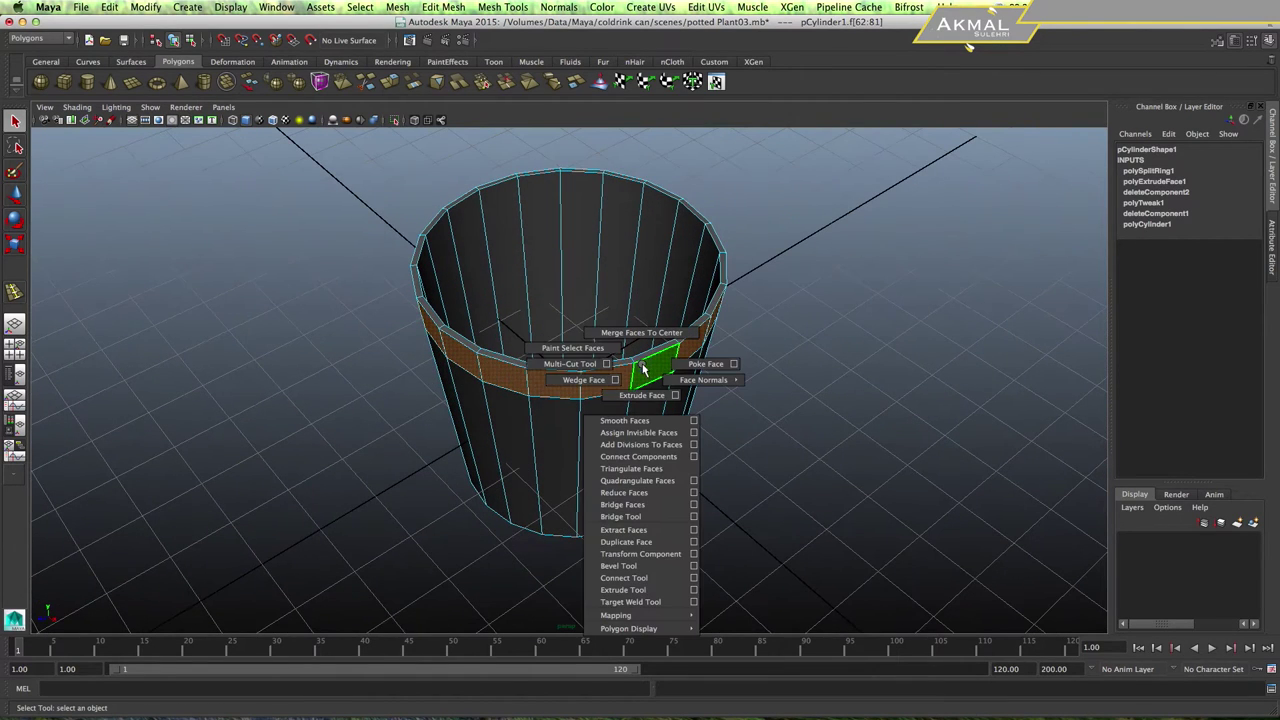
pyautogui.moveTo(548, 414); pyautogui.dragTo(549, 428)
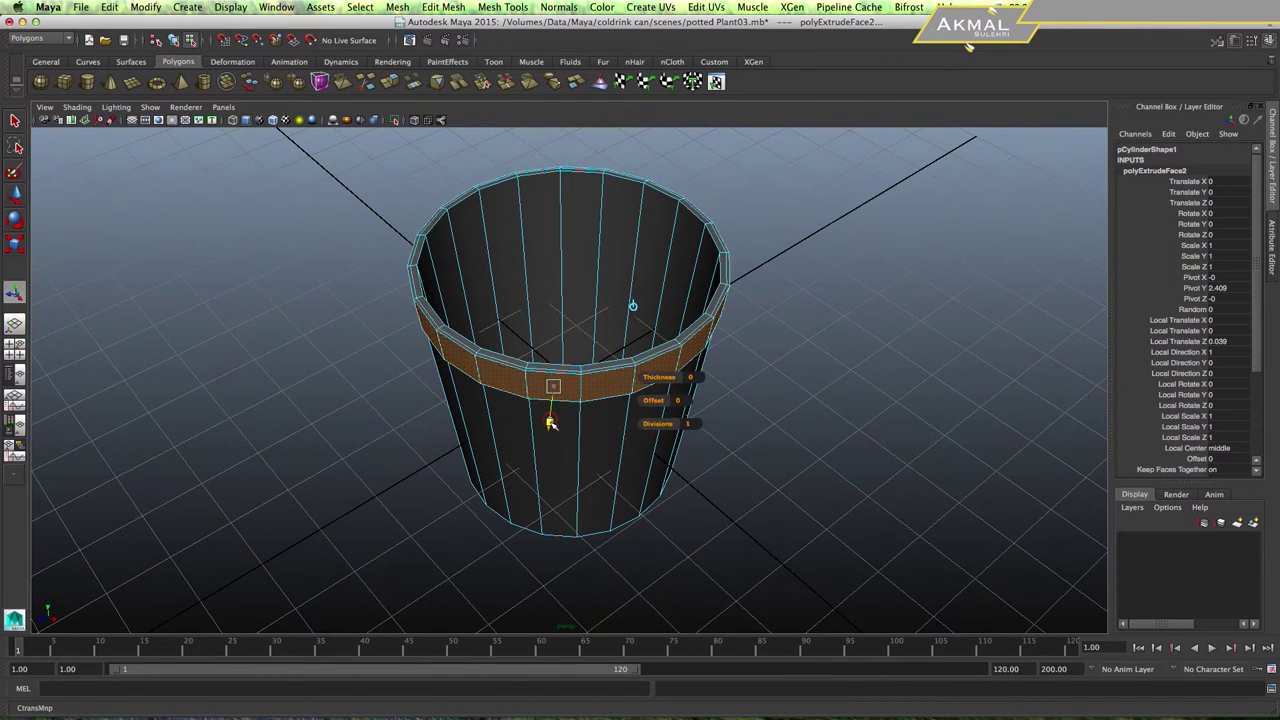
# Reselect the pot in object mode and preview it smoothed with key 3.
pyautogui.moveTo(652, 350); pyautogui.dragTo(690, 335, button='right')
pyautogui.click(687, 355)
pyautogui.click(688, 356)
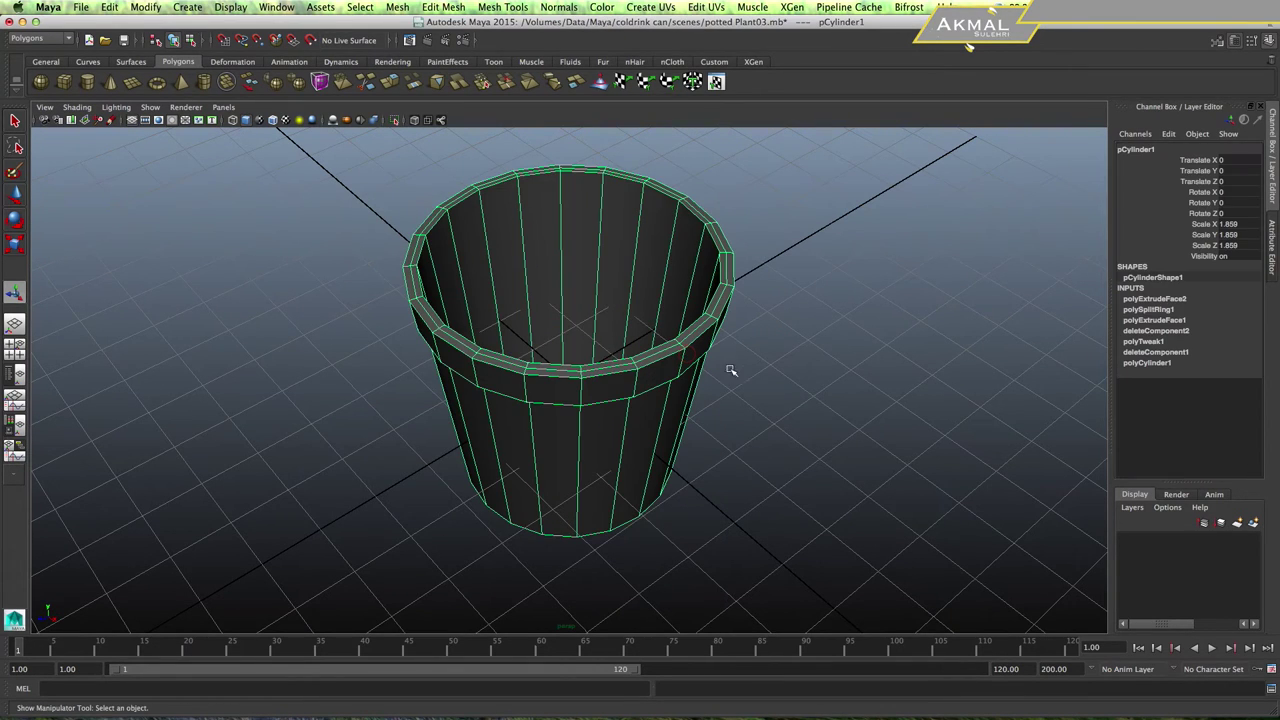
pyautogui.keyDown('alt'); pyautogui.moveTo(674, 421); pyautogui.dragTo(650, 383); pyautogui.keyUp('alt')
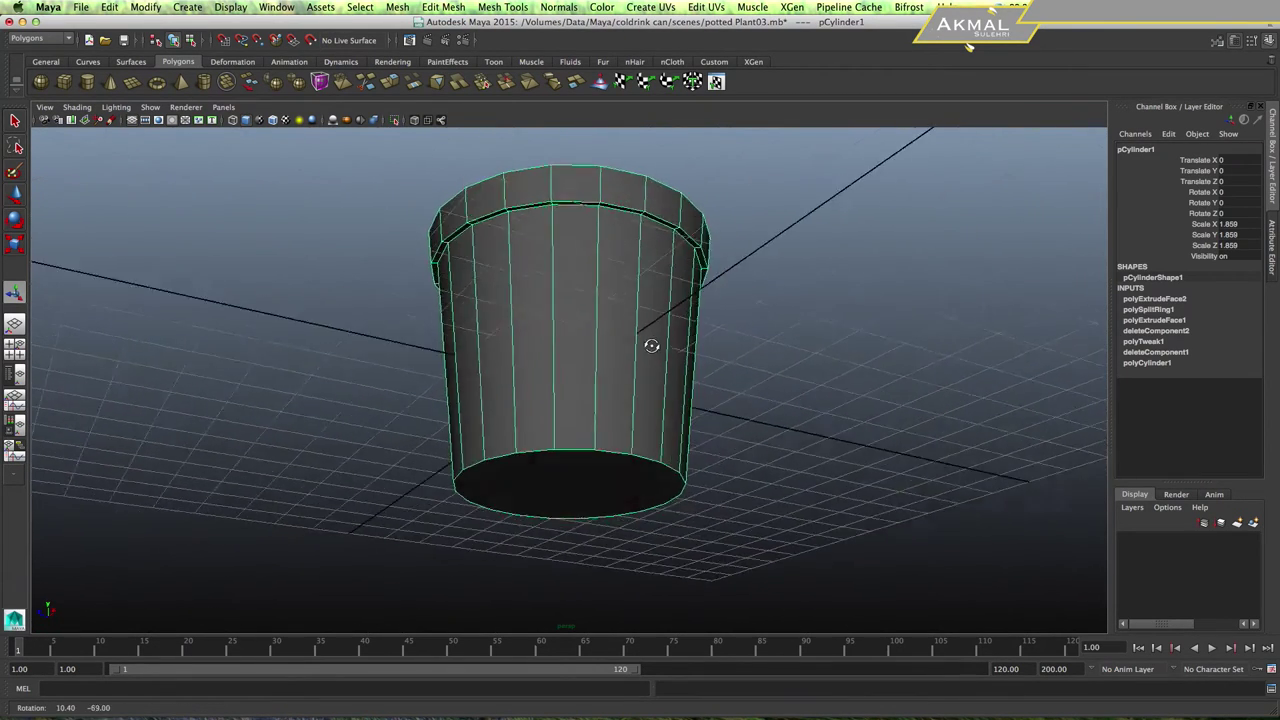
pyautogui.press('3')
pyautogui.moveTo(630, 365)
pyautogui.keyDown('alt'); pyautogui.mouseDown()
pyautogui.moveTo(646, 409)
pyautogui.moveTo(646, 349)
pyautogui.moveTo(600, 251)
pyautogui.moveTo(609, 328)
pyautogui.moveTo(654, 386)
pyautogui.mouseUp(); pyautogui.keyUp('alt')
# Save the scene and turn off the smooth preview to view the rim.
pyautogui.hotkey('ctrl', 's')
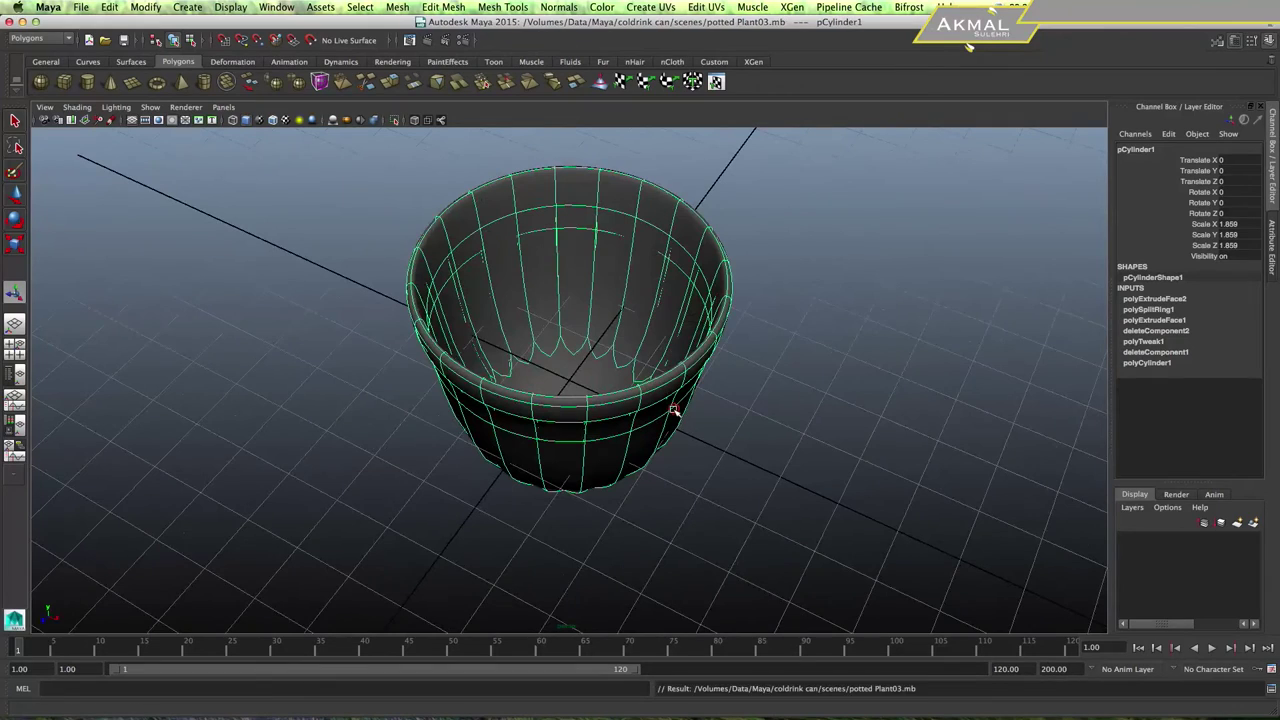
pyautogui.press('1')
pyautogui.moveTo(632, 455)
pyautogui.keyDown('alt'); pyautogui.mouseDown()
pyautogui.moveTo(640, 403)
pyautogui.moveTo(640, 420)
pyautogui.mouseUp(); pyautogui.keyUp('alt')
pyautogui.scroll(2, 594, 363)
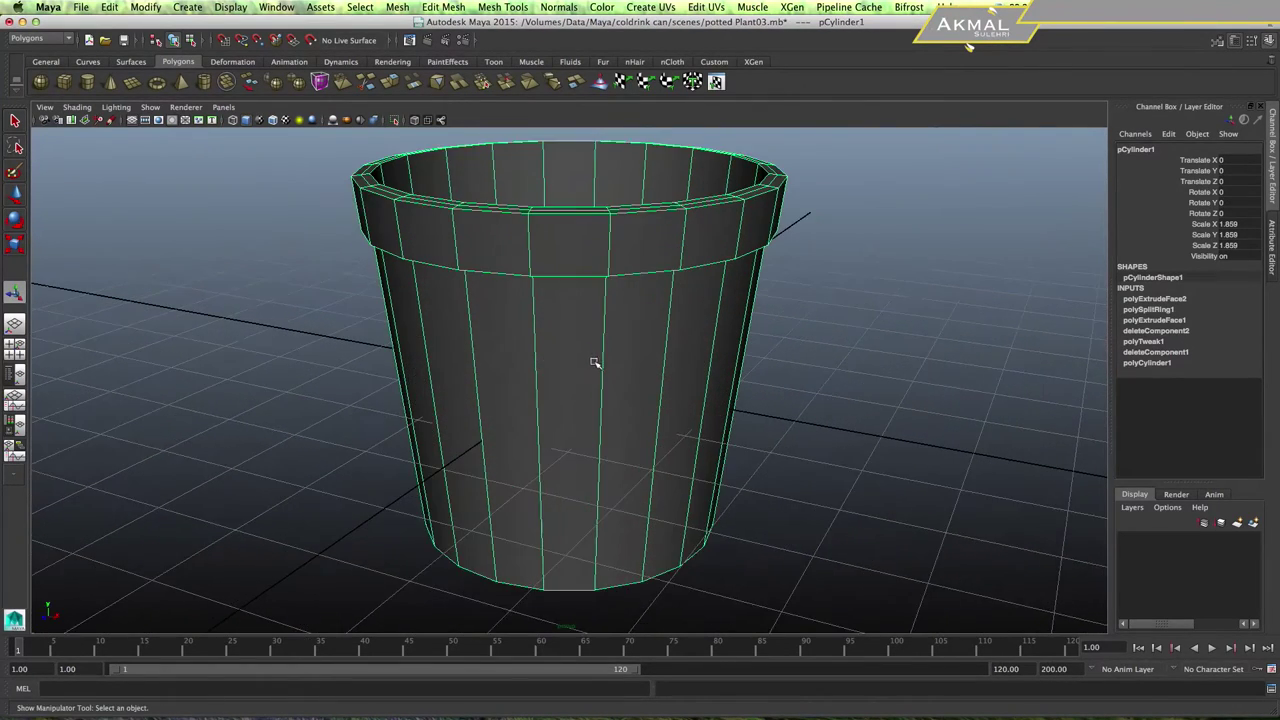
pyautogui.scroll(2, 594, 363)
pyautogui.moveTo(614, 331)
pyautogui.keyDown('alt'); pyautogui.mouseDown()
pyautogui.moveTo(640, 437)
pyautogui.moveTo(646, 403)
pyautogui.mouseUp(); pyautogui.keyUp('alt')
# Insert three edge loops around the rim and lip, then preview smoothing.
pyautogui.keyDown('shift'); pyautogui.rightClick(641, 397); pyautogui.keyUp('shift')
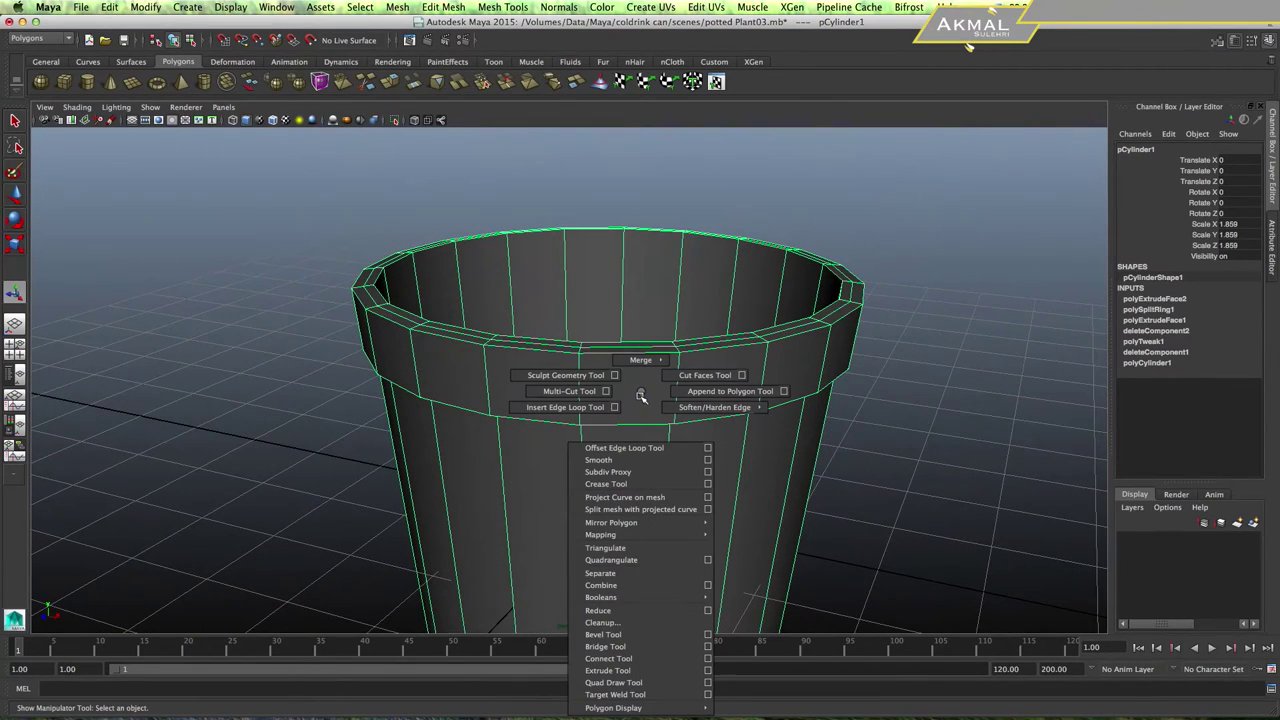
pyautogui.keyDown('shift'); pyautogui.moveTo(641, 397); pyautogui.dragTo(570, 407, button='right'); pyautogui.keyUp('shift')
pyautogui.click(584, 365)
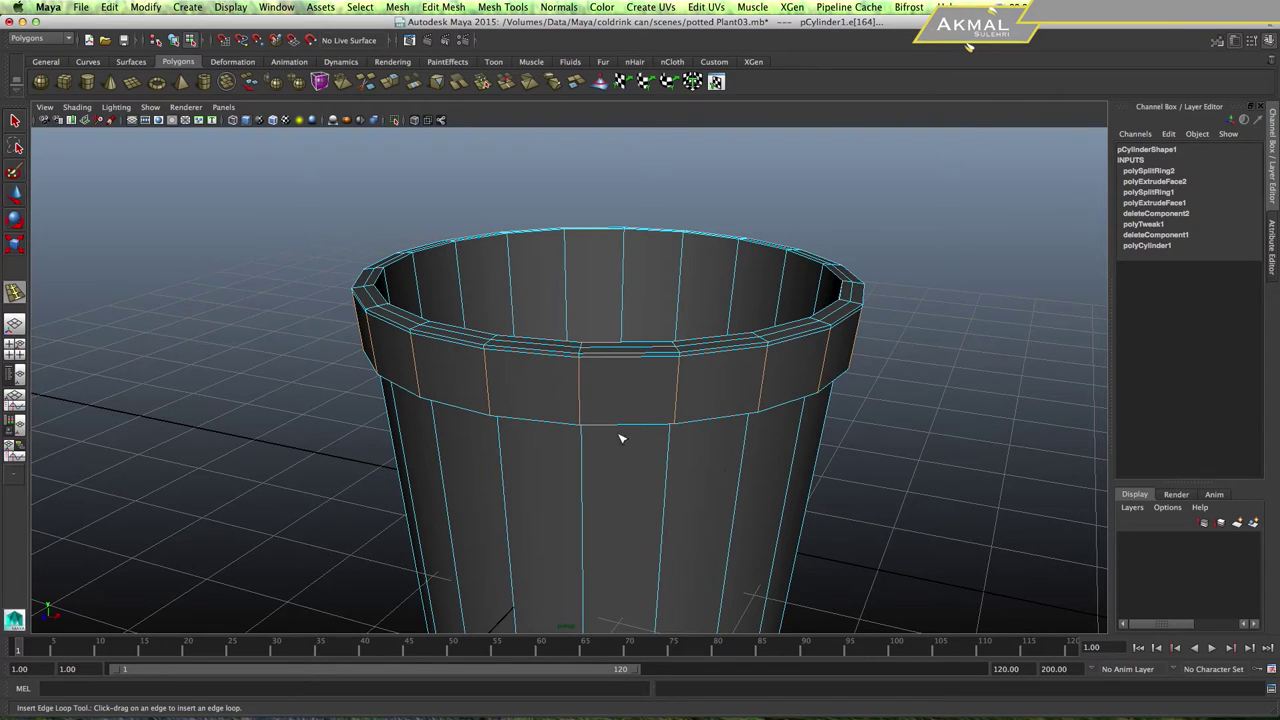
pyautogui.click(584, 420)
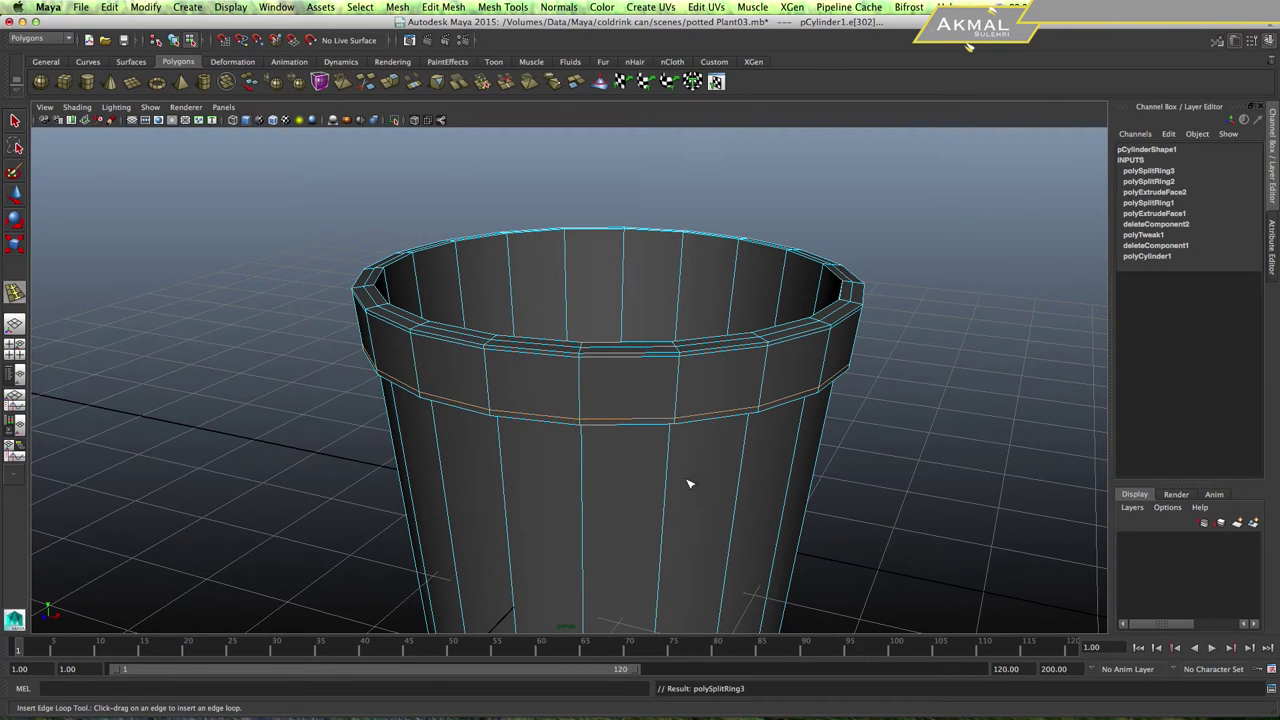
pyautogui.moveTo(638, 473)
pyautogui.keyDown('alt'); pyautogui.mouseDown()
pyautogui.moveTo(631, 423)
pyautogui.moveTo(632, 434)
pyautogui.mouseUp(); pyautogui.keyUp('alt')
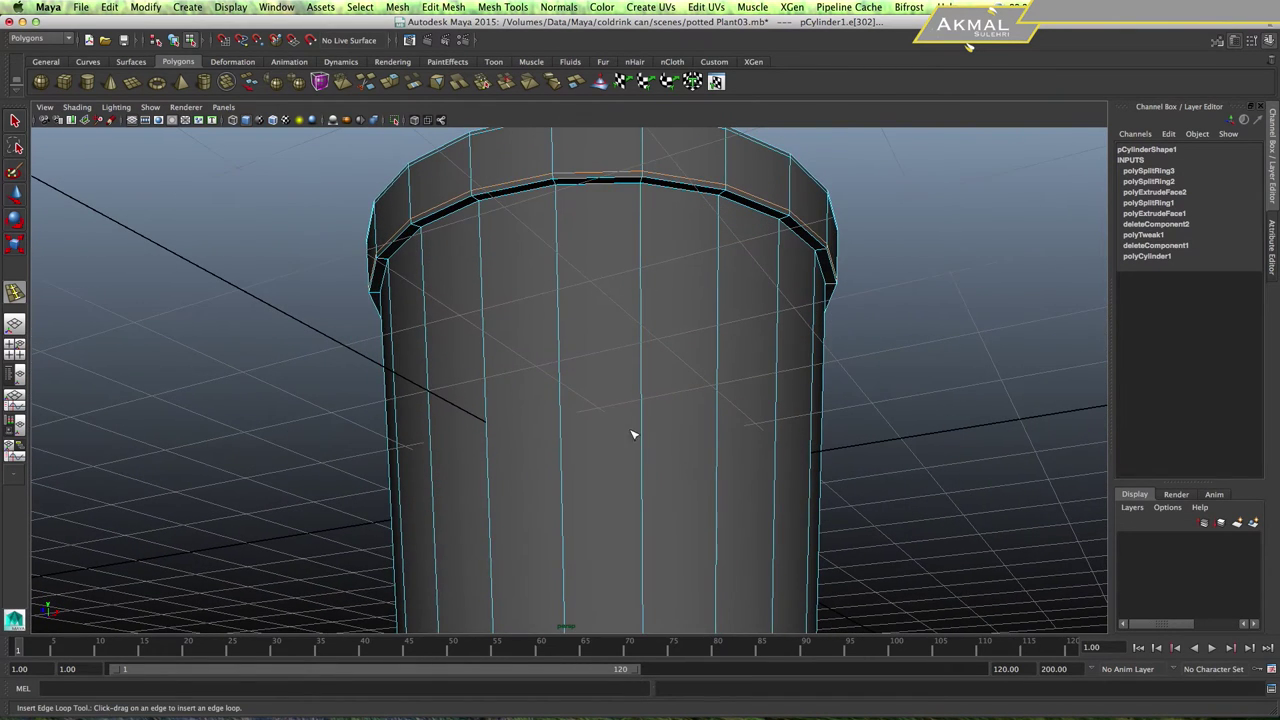
pyautogui.click(558, 192)
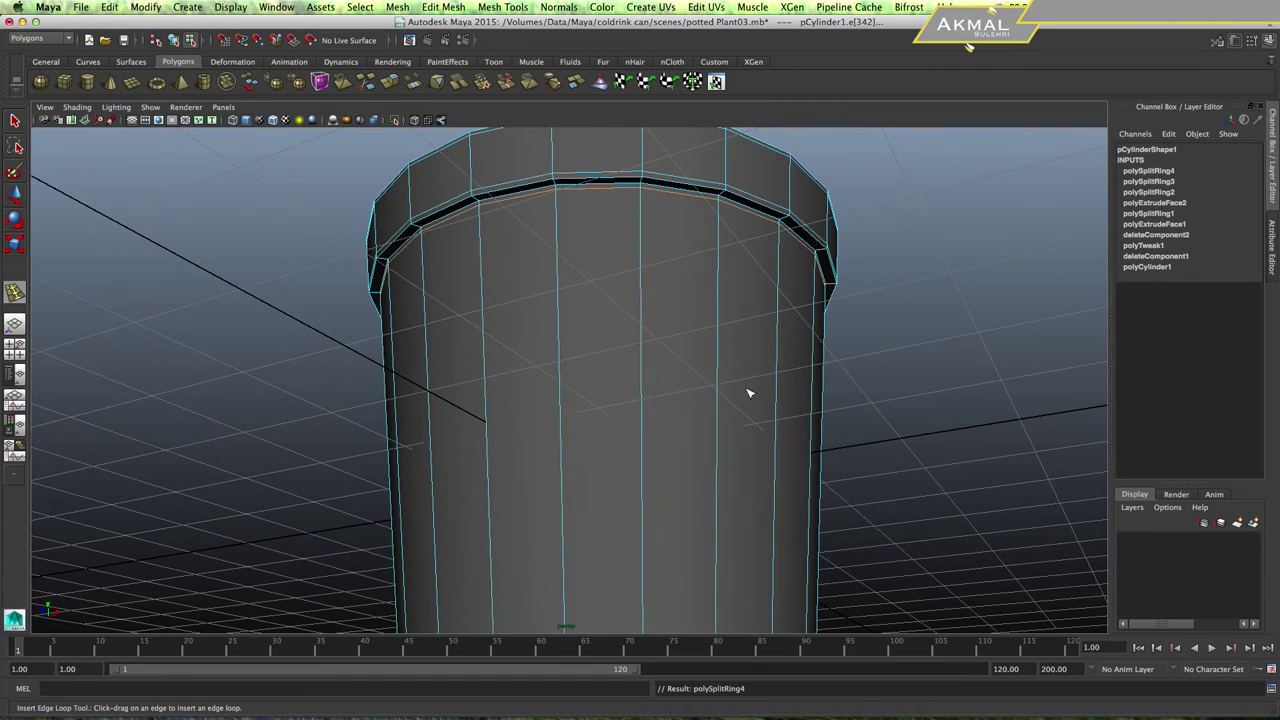
pyautogui.press('3')
# Return to object mode, reselect the pot and inspect the smoothed rim.
pyautogui.click(15, 120)
pyautogui.moveTo(656, 299); pyautogui.dragTo(759, 283, button='right')
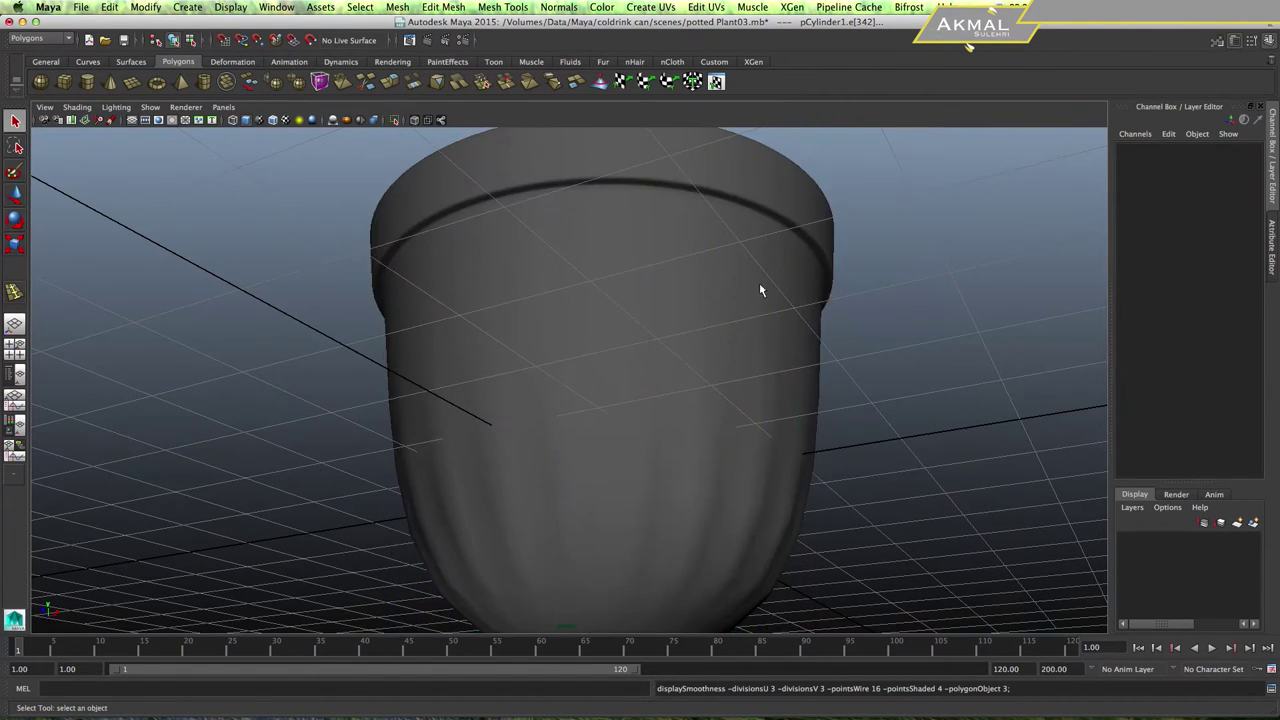
pyautogui.click(776, 457)
pyautogui.moveTo(684, 340)
pyautogui.keyDown('alt'); pyautogui.mouseDown()
pyautogui.moveTo(677, 323)
pyautogui.moveTo(671, 380)
pyautogui.moveTo(689, 420)
pyautogui.moveTo(681, 360)
pyautogui.moveTo(684, 373)
pyautogui.mouseUp(); pyautogui.keyUp('alt')
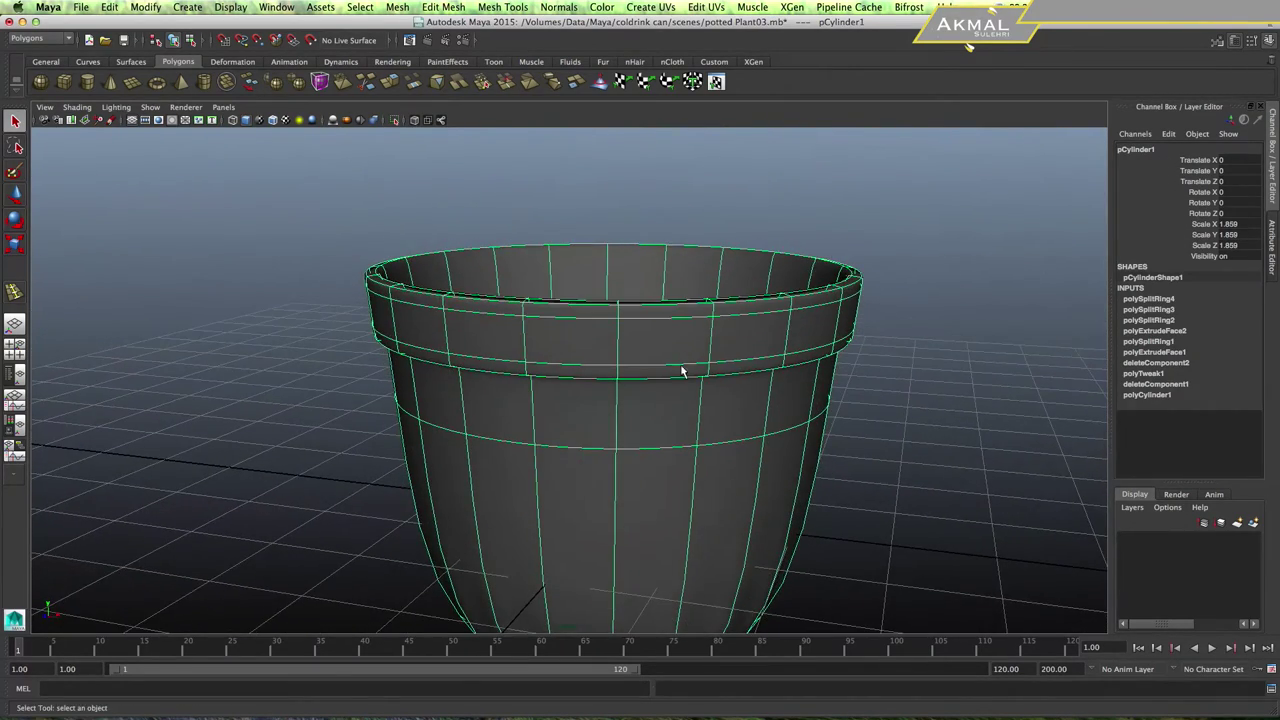
pyautogui.scroll(-3, 736, 447)
# Turn off smooth preview and extrude the pot's bottom face, keeping its scale at 1.
pyautogui.press('1')
pyautogui.keyDown('shift'); pyautogui.click(671, 457); pyautogui.keyUp('shift')
pyautogui.click(663, 486)
pyautogui.keyDown('alt'); pyautogui.moveTo(663, 486); pyautogui.dragTo(643, 409); pyautogui.keyUp('alt')
pyautogui.moveTo(622, 390); pyautogui.dragTo(628, 420, button='right')
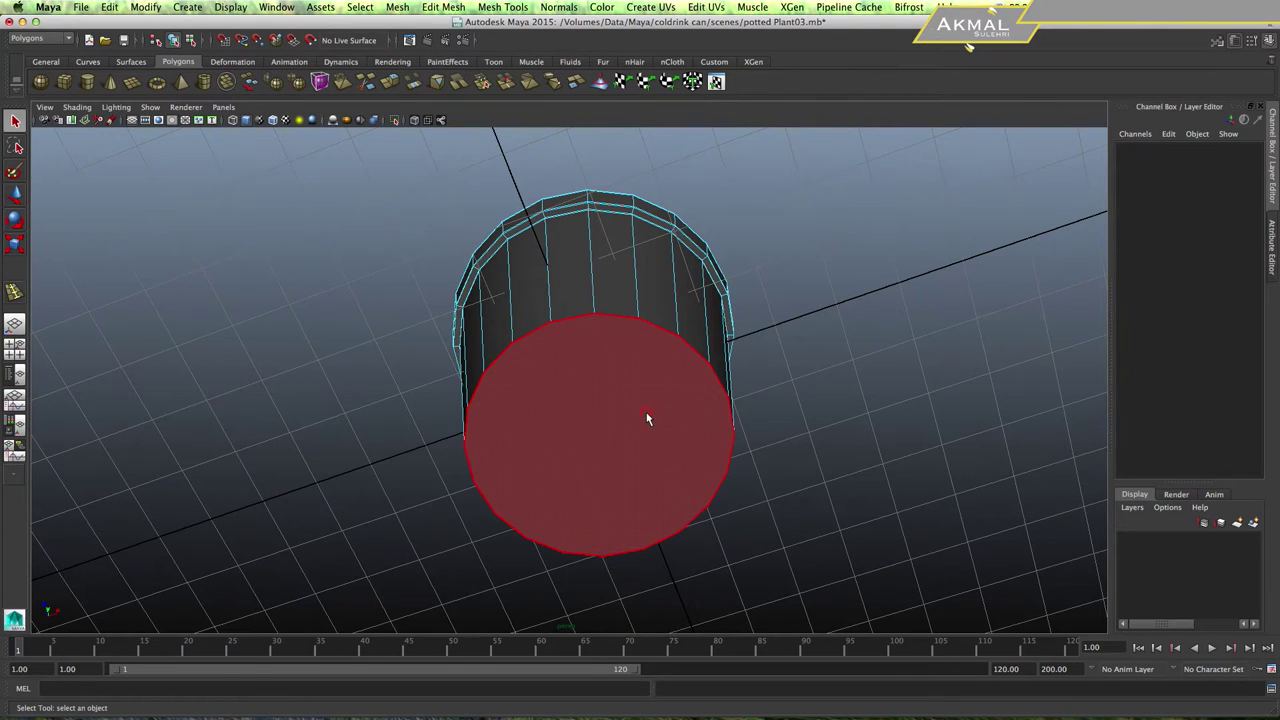
pyautogui.click(647, 418)
pyautogui.keyDown('shift'); pyautogui.moveTo(637, 395); pyautogui.dragTo(652, 422, button='right'); pyautogui.keyUp('shift')
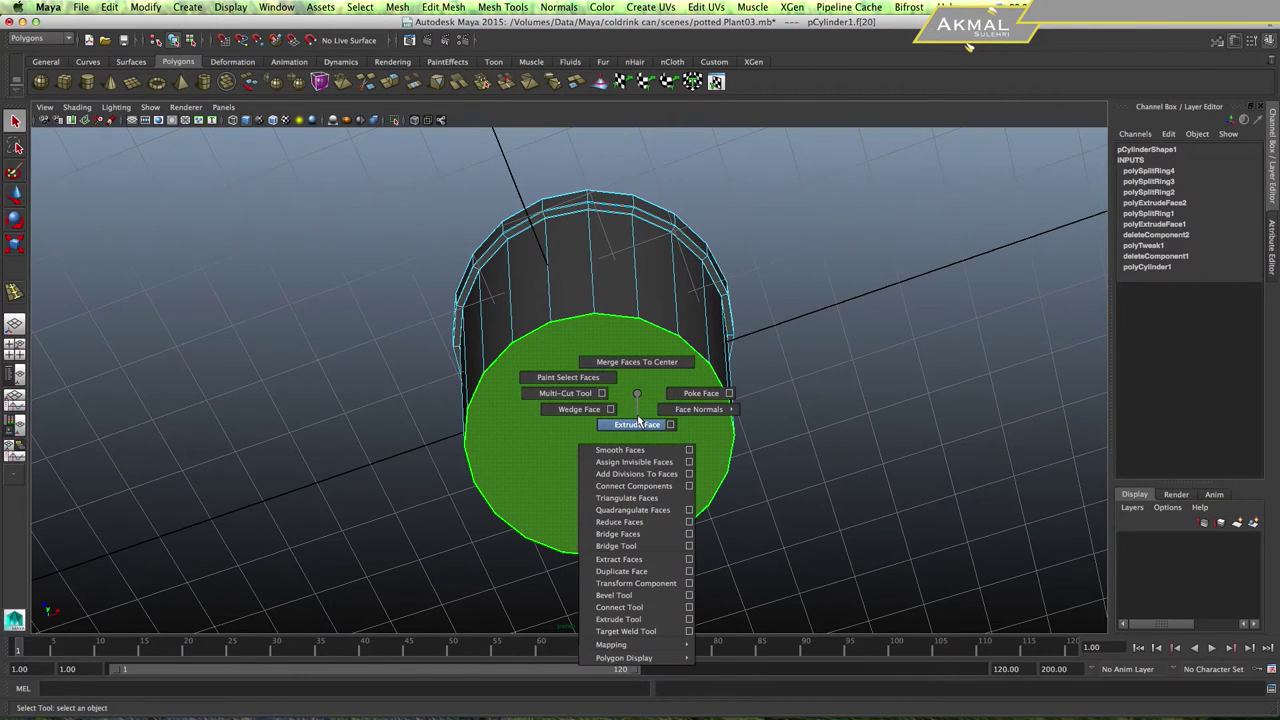
pyautogui.keyDown('alt'); pyautogui.moveTo(690, 432); pyautogui.dragTo(685, 364); pyautogui.keyUp('alt')
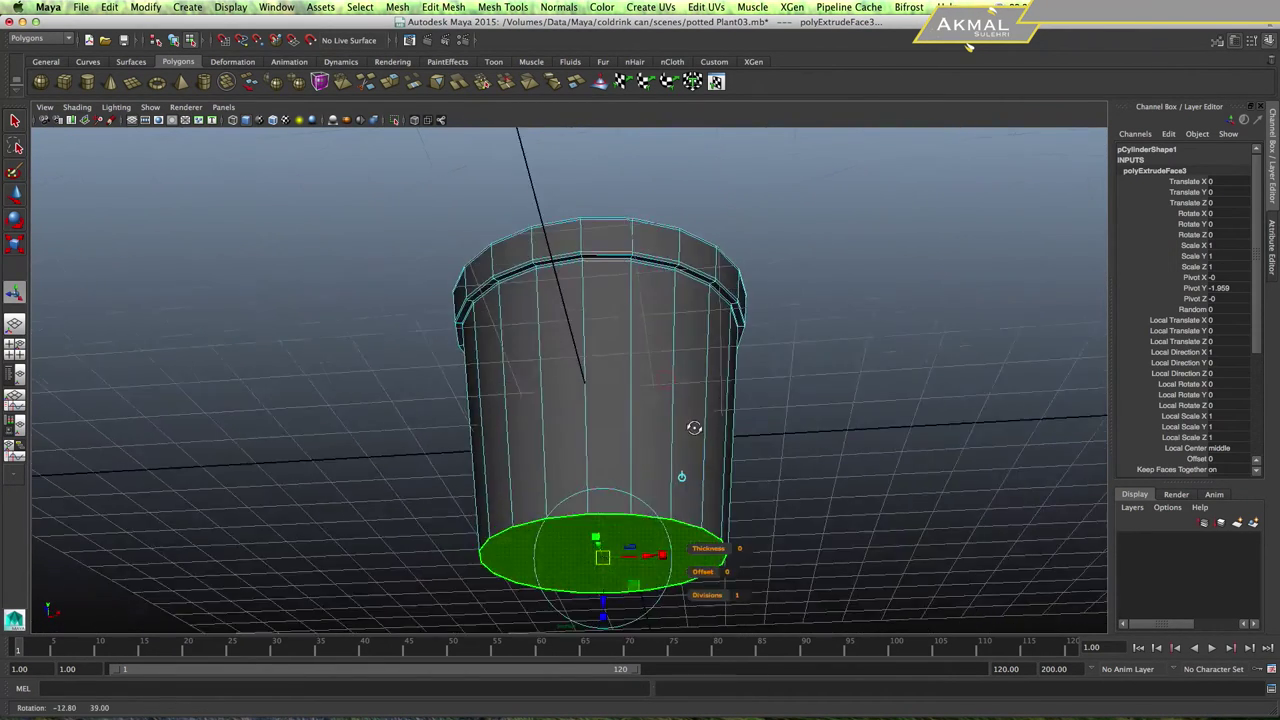
pyautogui.moveTo(606, 390); pyautogui.dragTo(579, 398)
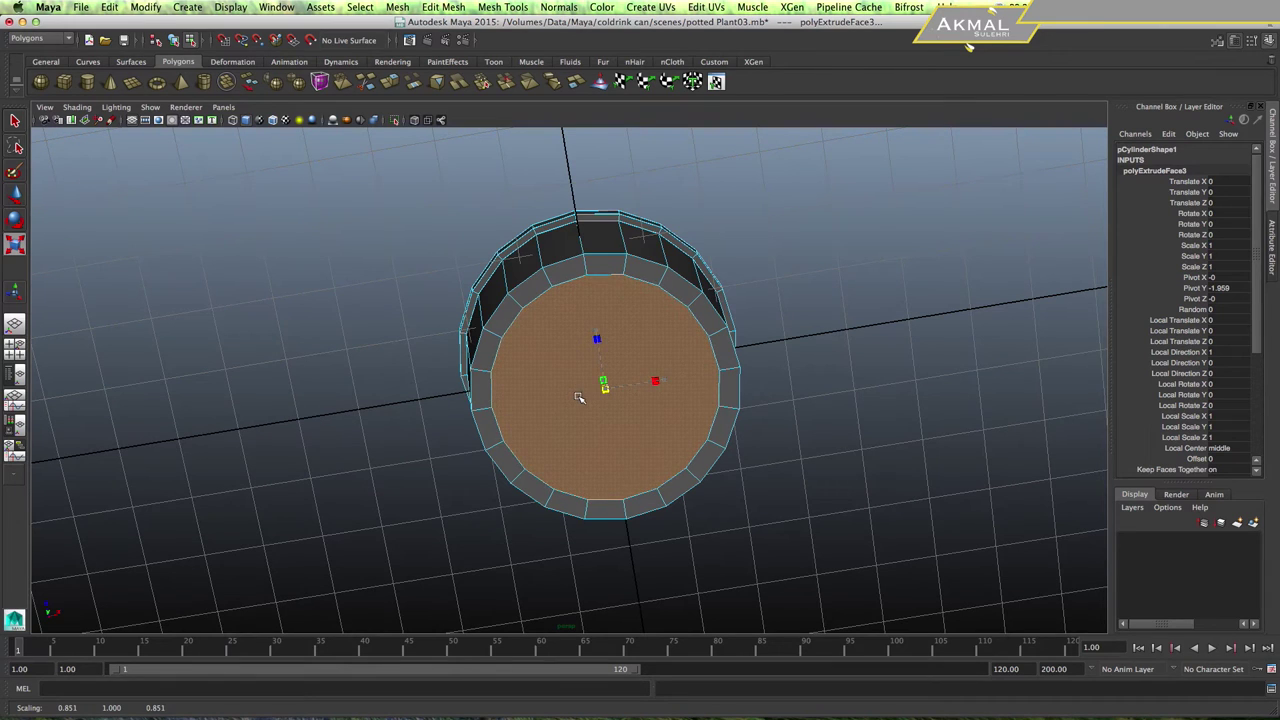
pyautogui.click(606, 393)
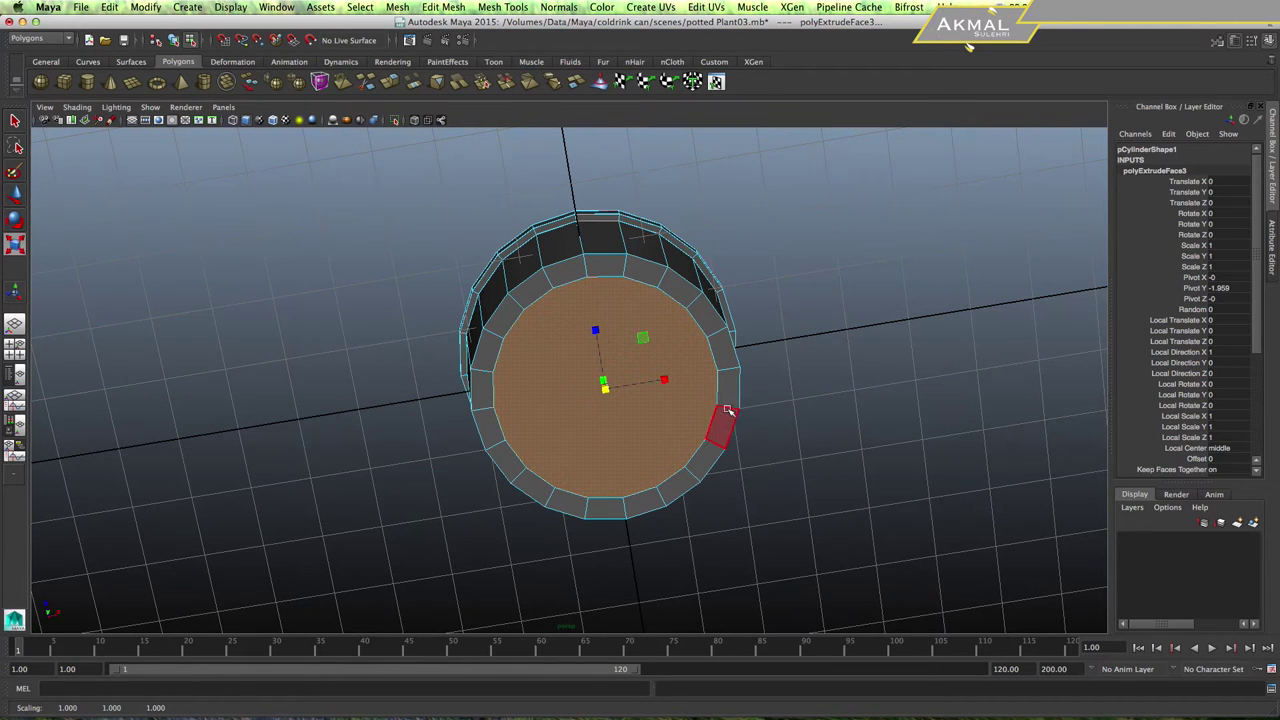
# Extrude the base face again, push it down 0.197 and shrink it to 0.894.
pyautogui.press('space')
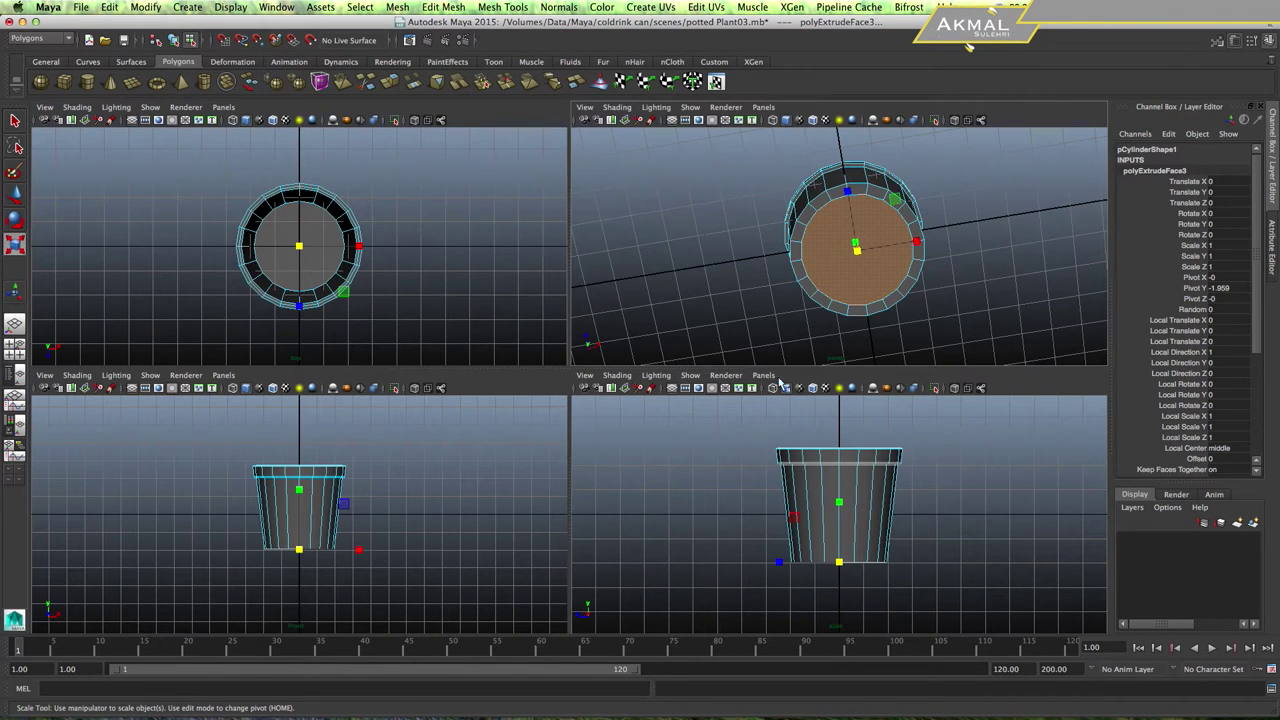
pyautogui.press('space')
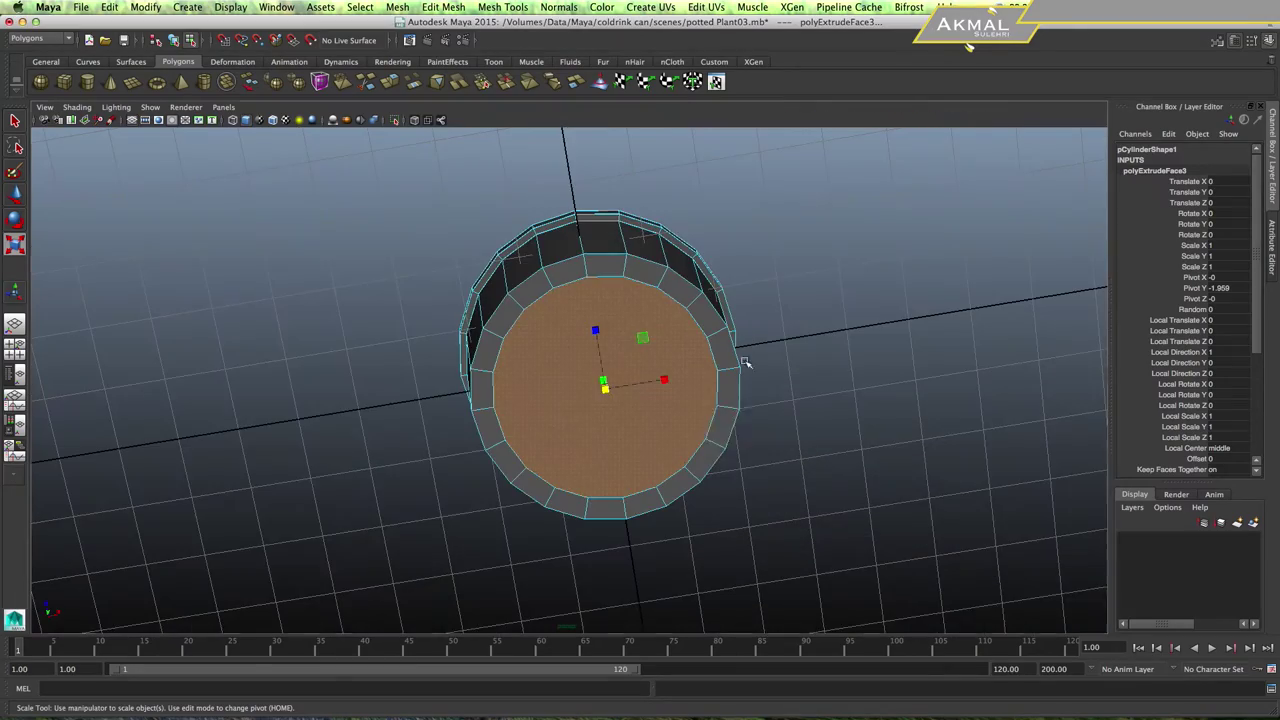
pyautogui.moveTo(623, 443)
pyautogui.keyDown('alt'); pyautogui.mouseDown()
pyautogui.moveTo(561, 412)
pyautogui.moveTo(620, 428)
pyautogui.moveTo(625, 443)
pyautogui.moveTo(646, 323)
pyautogui.moveTo(613, 405)
pyautogui.mouseUp(); pyautogui.keyUp('alt')
pyautogui.keyDown('shift'); pyautogui.rightClick(613, 405); pyautogui.keyUp('shift')
pyautogui.keyDown('shift'); pyautogui.moveTo(613, 405); pyautogui.dragTo(613, 435, button='right'); pyautogui.keyUp('shift')
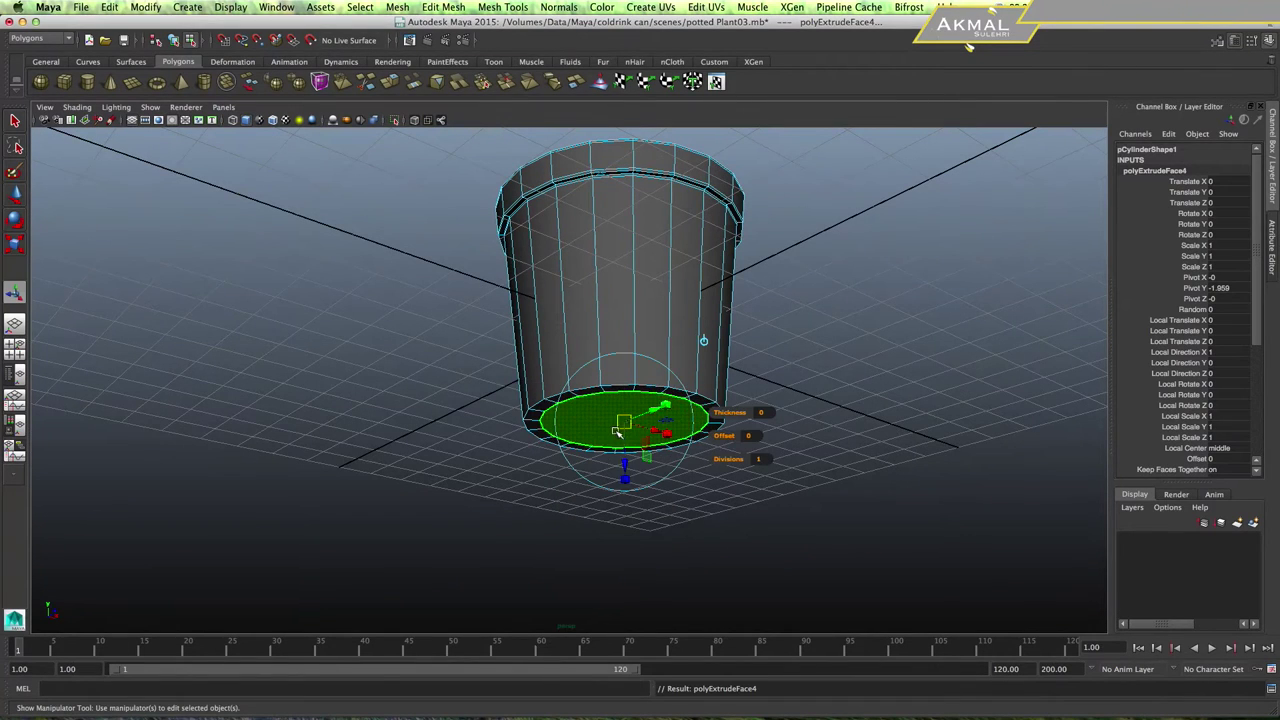
pyautogui.moveTo(630, 464); pyautogui.dragTo(627, 473)
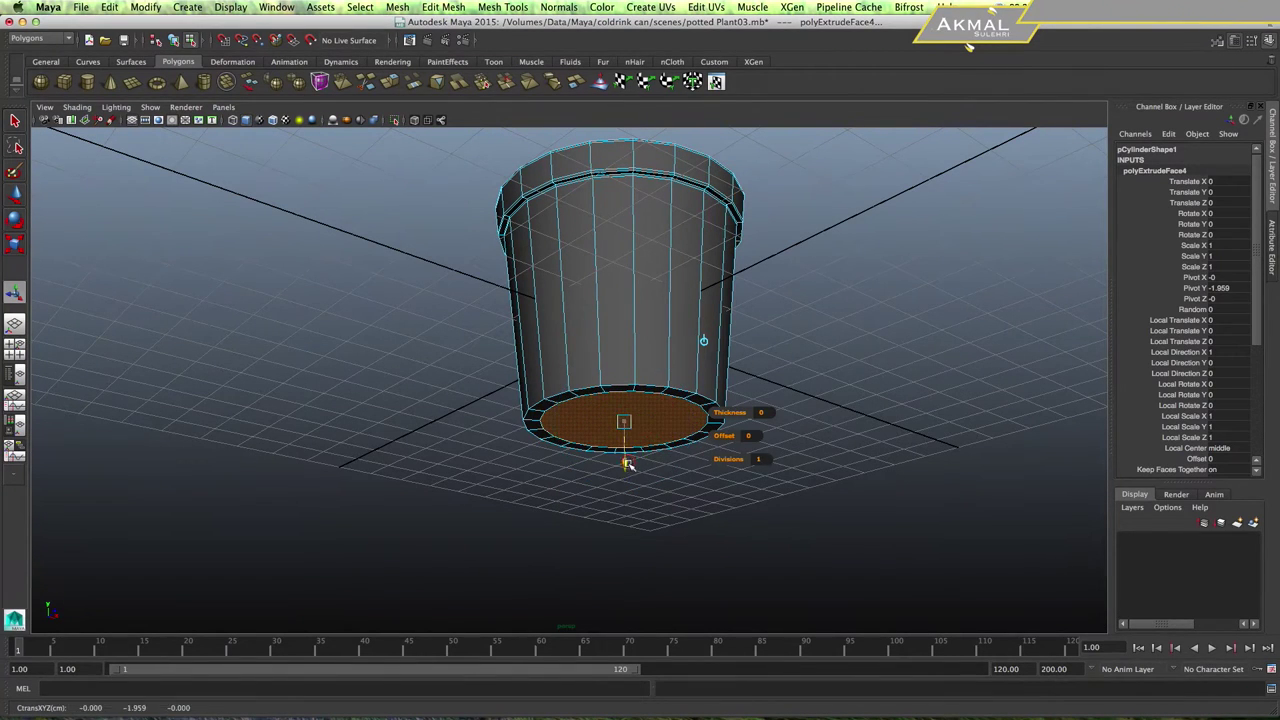
pyautogui.press('r')
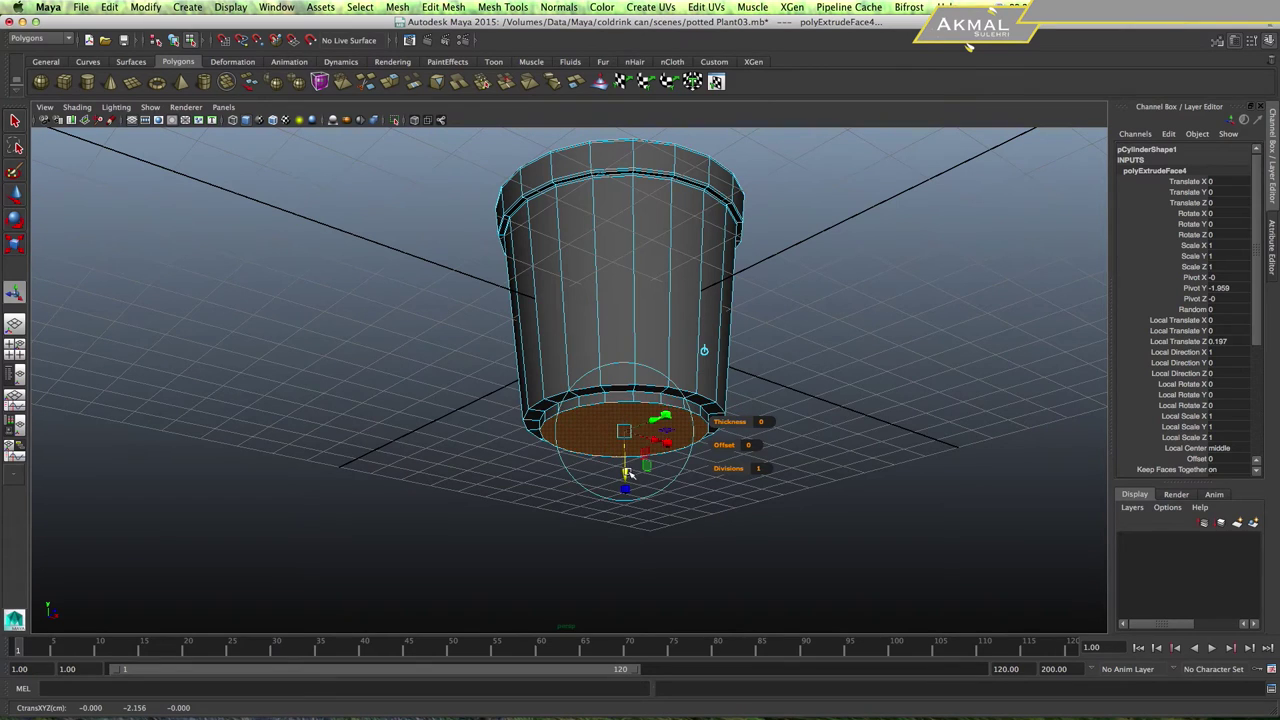
pyautogui.moveTo(624, 432); pyautogui.dragTo(620, 433)
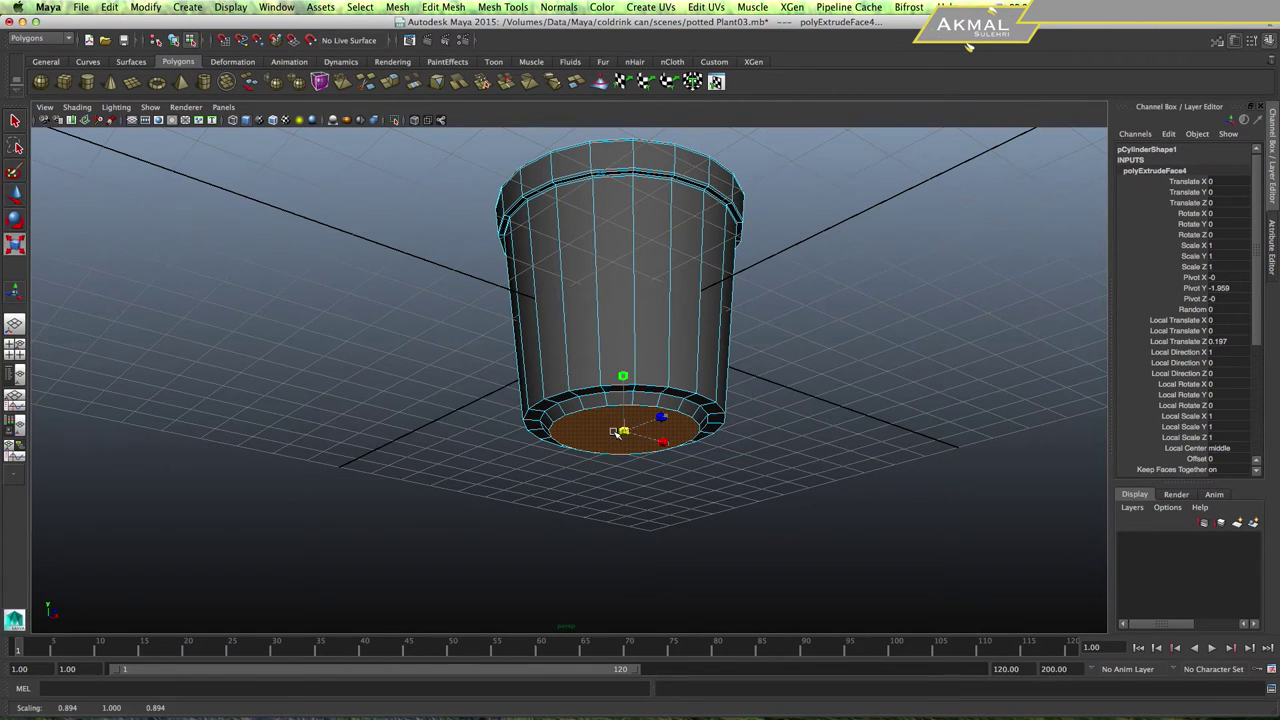
pyautogui.moveTo(657, 357); pyautogui.dragTo(743, 349, button='right')
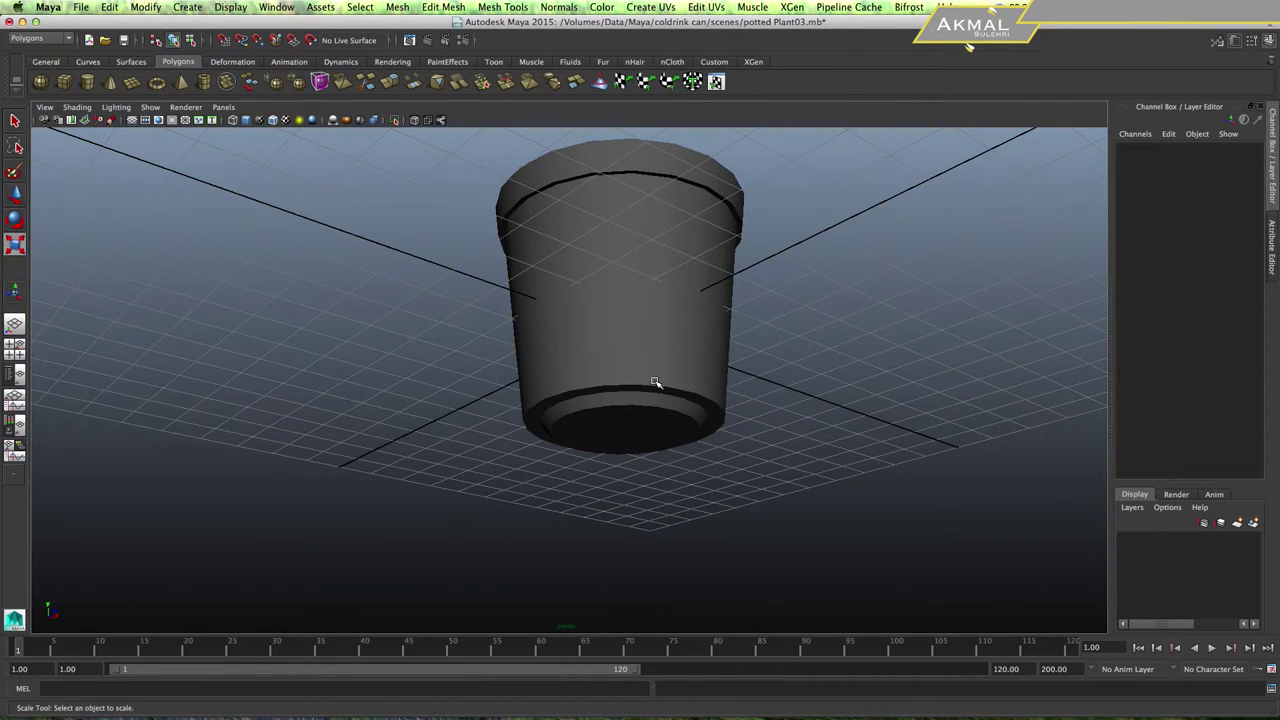
# Insert three edge loops around the pot's recessed base rim with the Insert Edge Loop Tool.
pyautogui.click(655, 383)
pyautogui.scroll(3, 640, 440)
pyautogui.scroll(2, 645, 443)
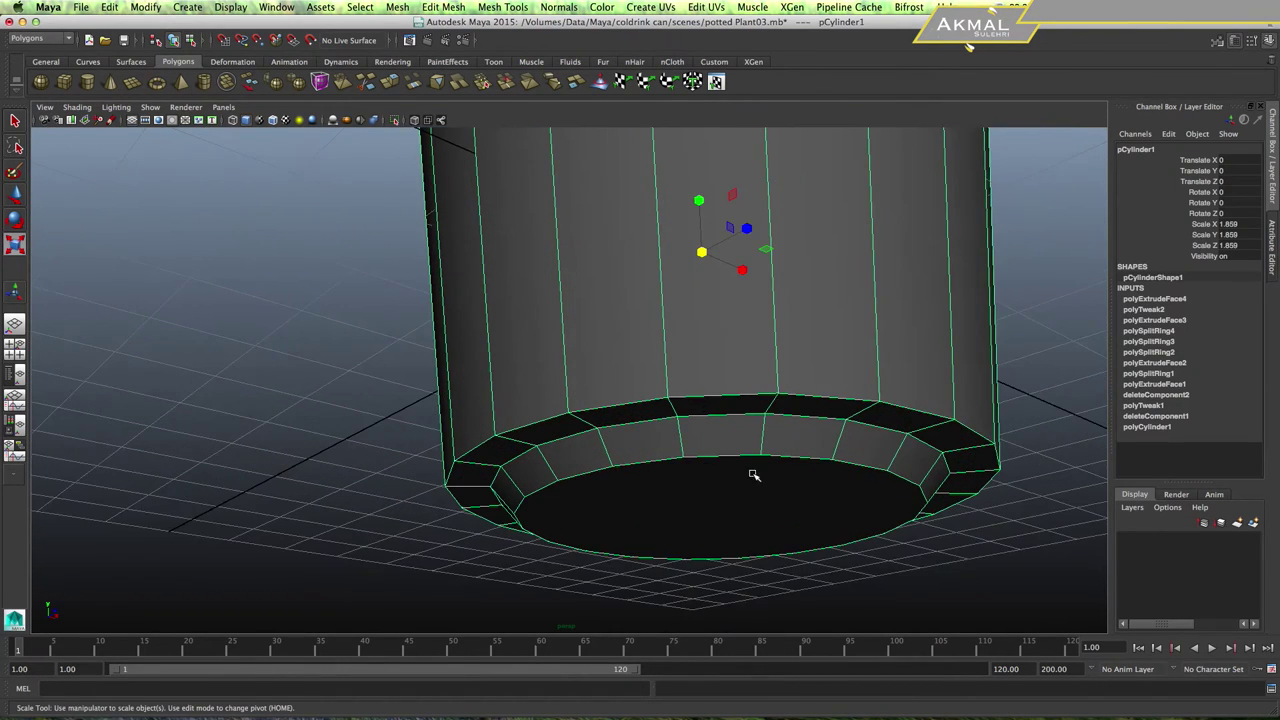
pyautogui.moveTo(711, 423)
pyautogui.keyDown('alt'); pyautogui.mouseDown()
pyautogui.moveTo(722, 403)
pyautogui.moveTo(700, 374)
pyautogui.moveTo(663, 404)
pyautogui.moveTo(695, 410)
pyautogui.mouseUp(); pyautogui.keyUp('alt')
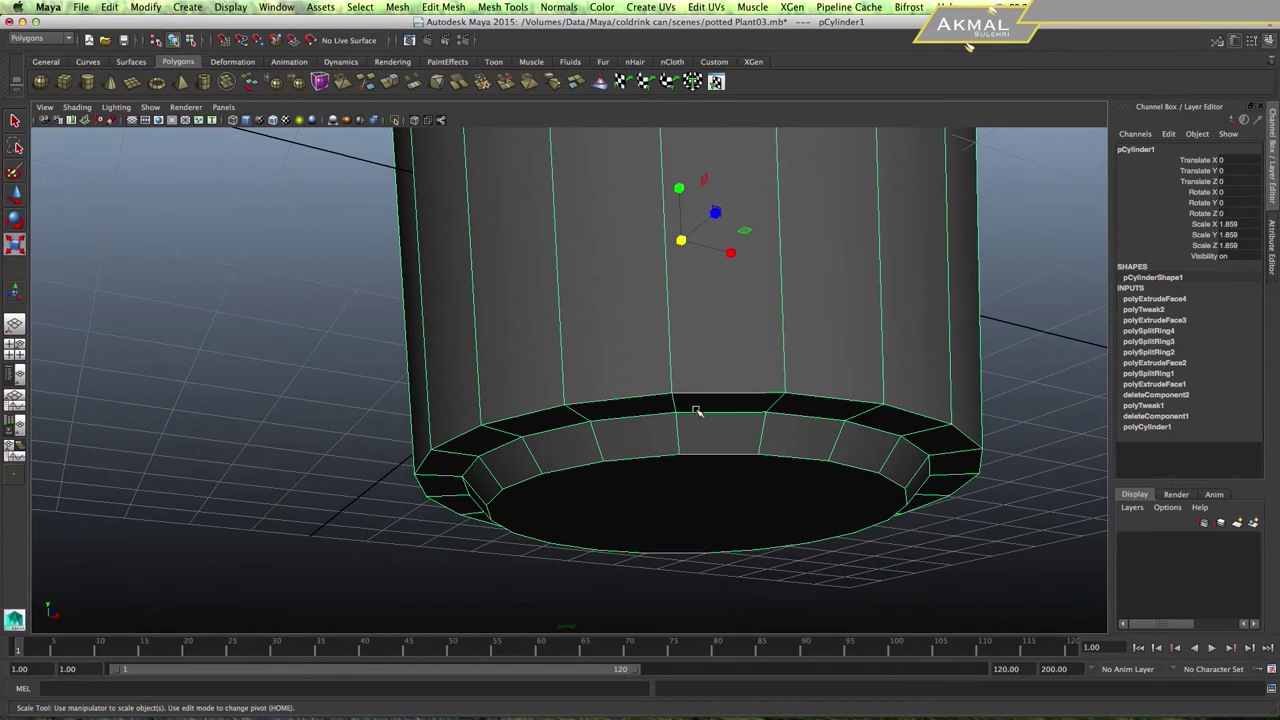
pyautogui.keyDown('shift'); pyautogui.moveTo(708, 408); pyautogui.dragTo(655, 408, button='right'); pyautogui.keyUp('shift')
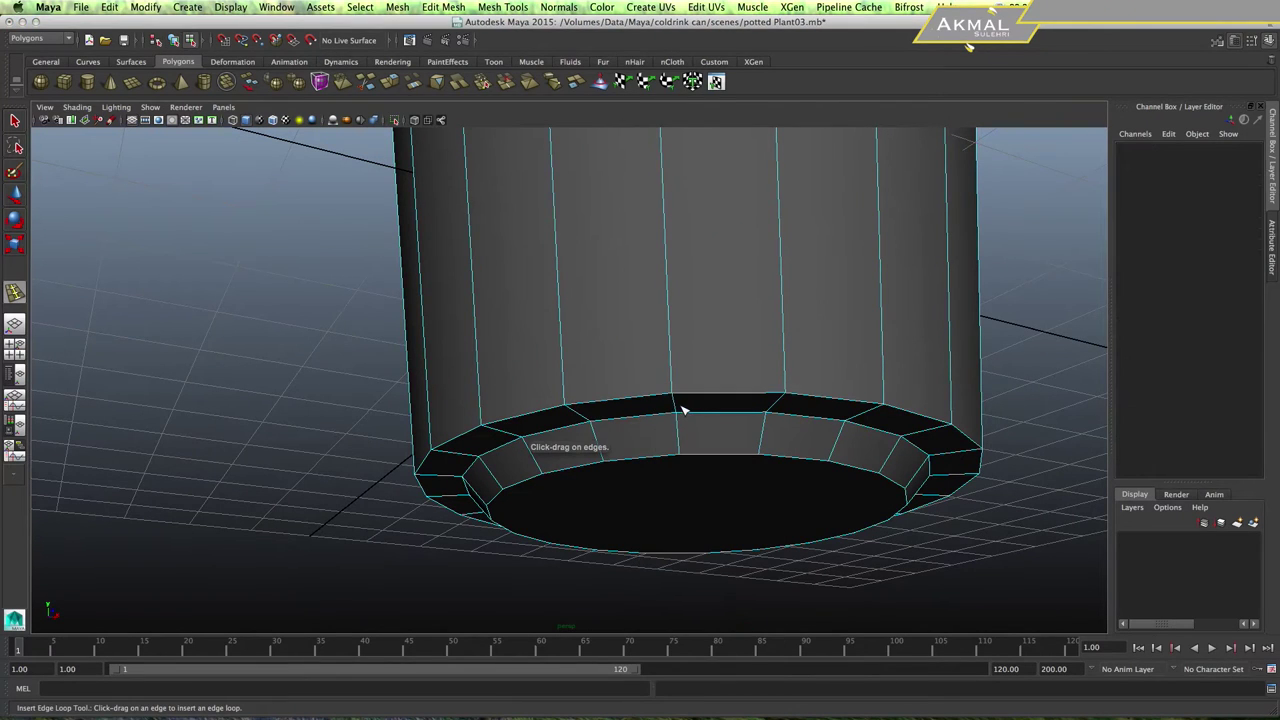
pyautogui.click(678, 412)
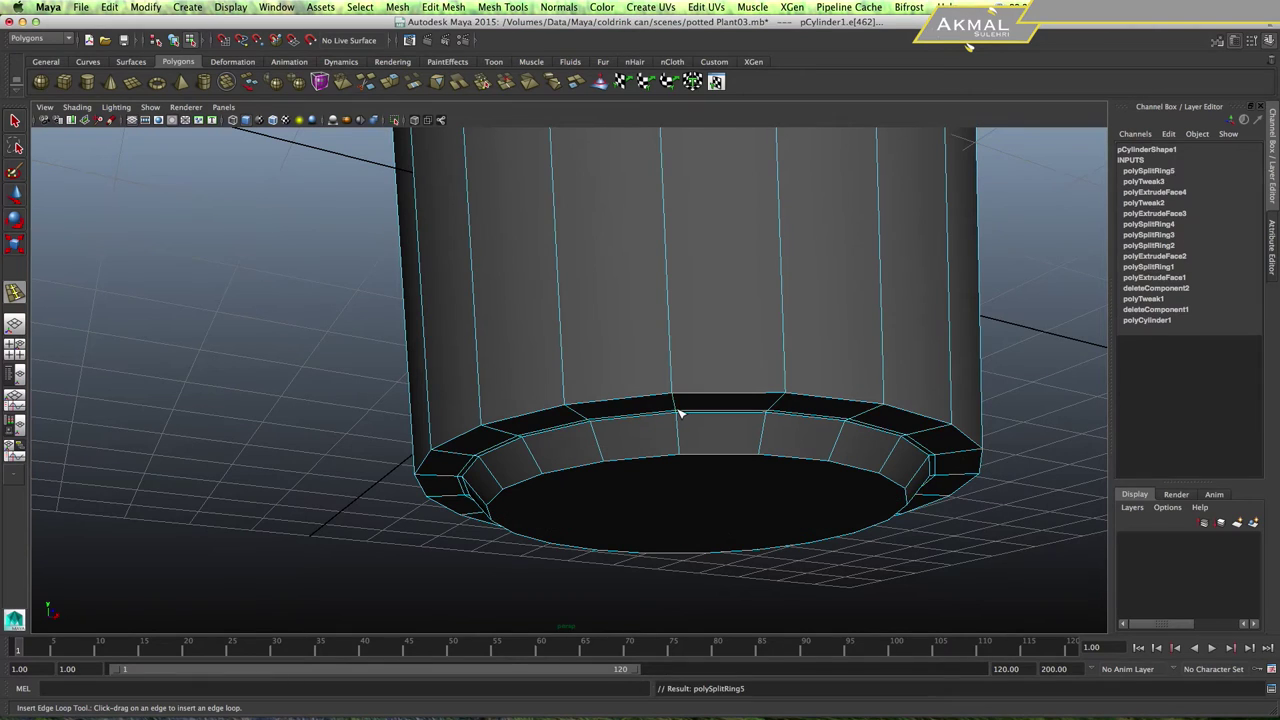
pyautogui.click(673, 394)
pyautogui.moveTo(674, 400); pyautogui.dragTo(681, 455)
pyautogui.press('q')
# Return the pot to object mode and orbit out to view it whole, reselecting it.
pyautogui.moveTo(714, 351); pyautogui.dragTo(793, 349, button='right')
pyautogui.scroll(-5, 795, 429)
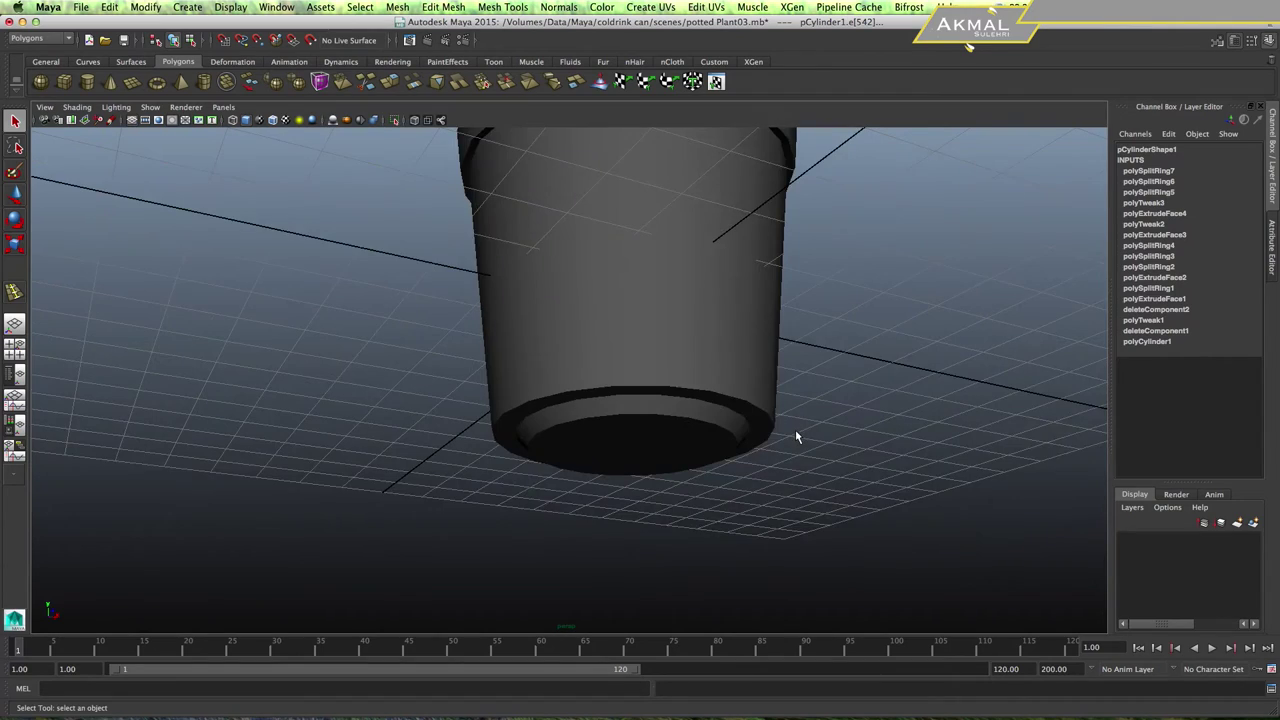
pyautogui.scroll(-3, 795, 435)
pyautogui.keyDown('alt'); pyautogui.moveTo(634, 329); pyautogui.dragTo(648, 405); pyautogui.keyUp('alt')
pyautogui.click(649, 406)
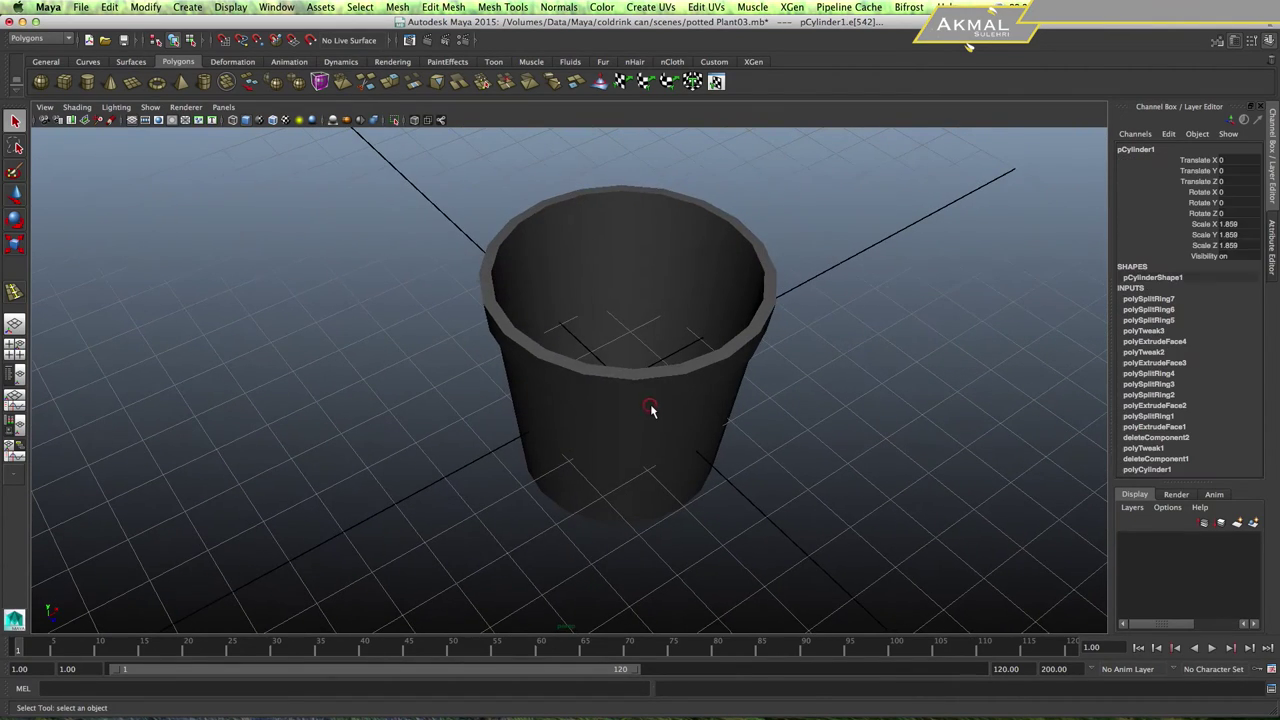
pyautogui.click(819, 396)
pyautogui.moveTo(673, 436)
pyautogui.keyDown('alt'); pyautogui.mouseDown()
pyautogui.moveTo(666, 374)
pyautogui.moveTo(523, 374)
pyautogui.moveTo(560, 437)
pyautogui.moveTo(583, 449)
pyautogui.mouseUp(); pyautogui.keyUp('alt')
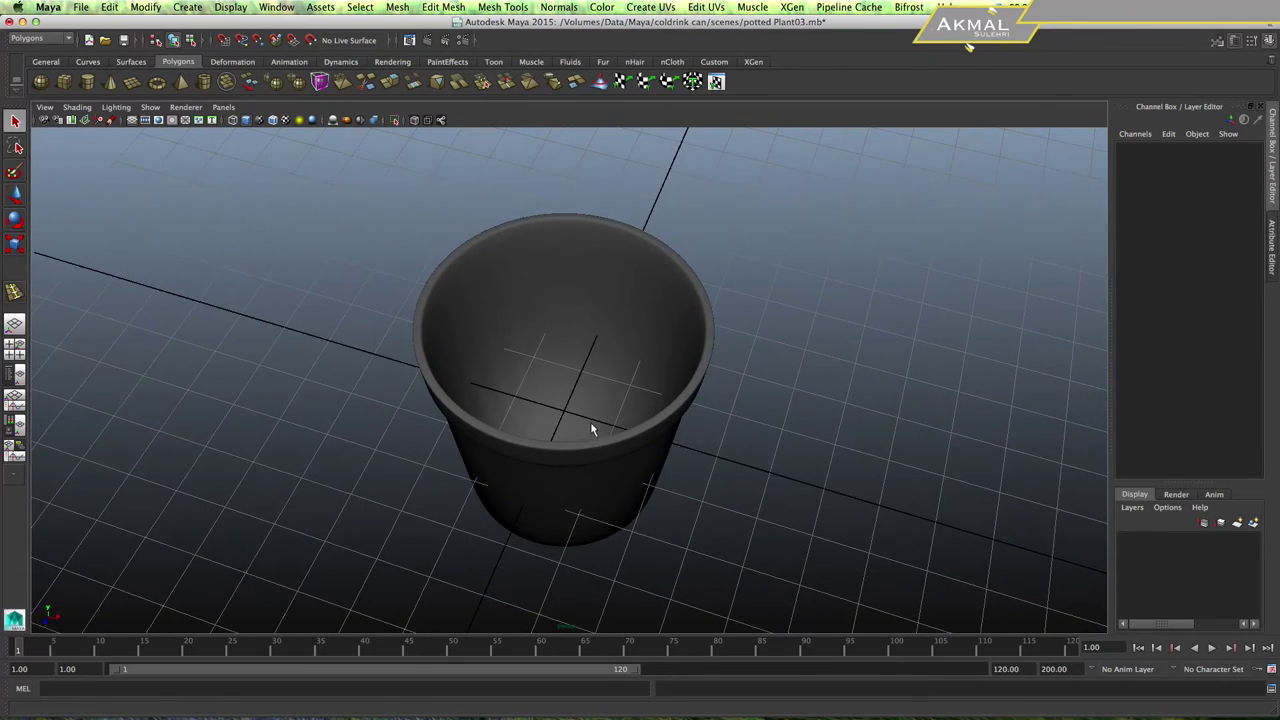
pyautogui.click(672, 396)
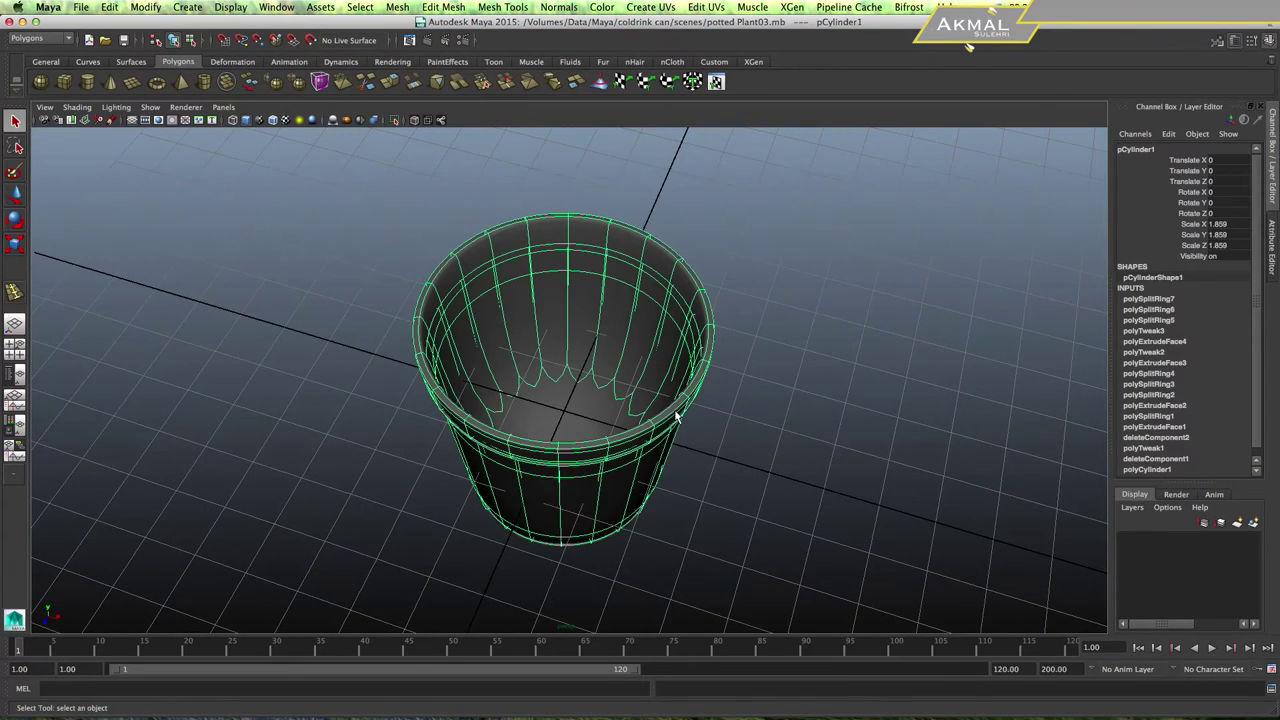
# Save the scene and assign a new Lambert material to the pot.
pyautogui.hotkey('ctrl', 's')
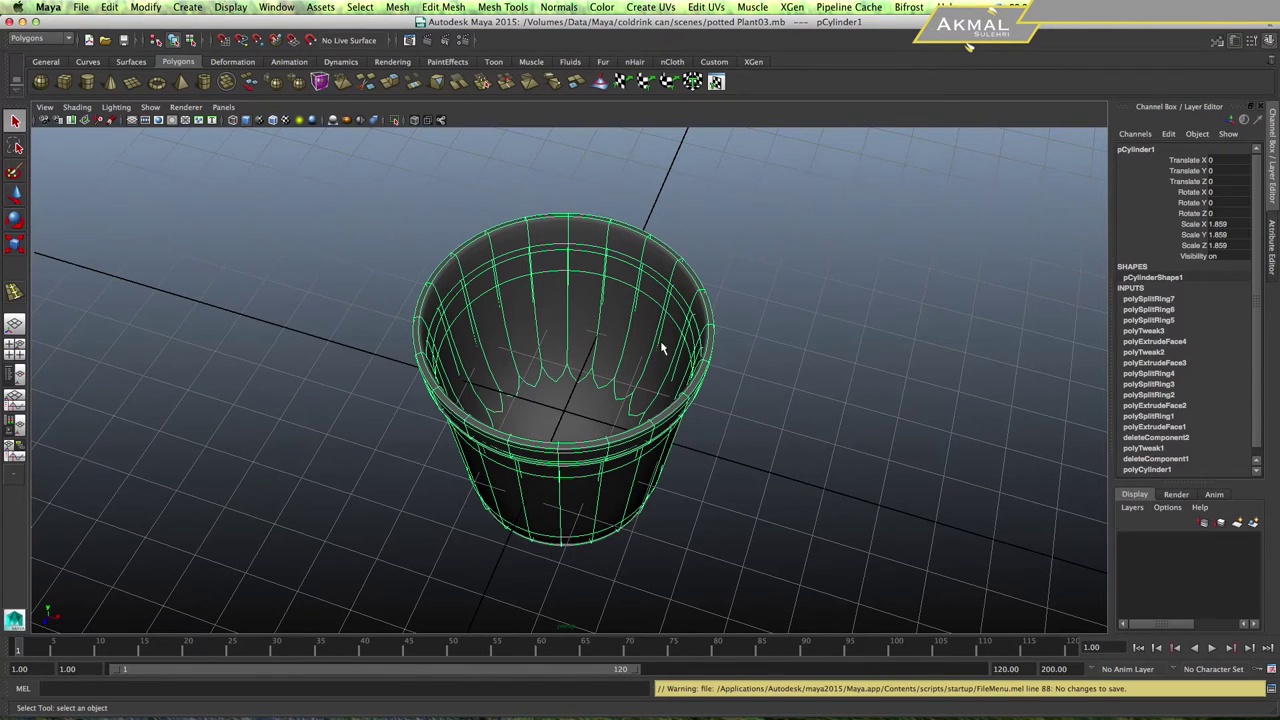
pyautogui.rightClick(661, 328)
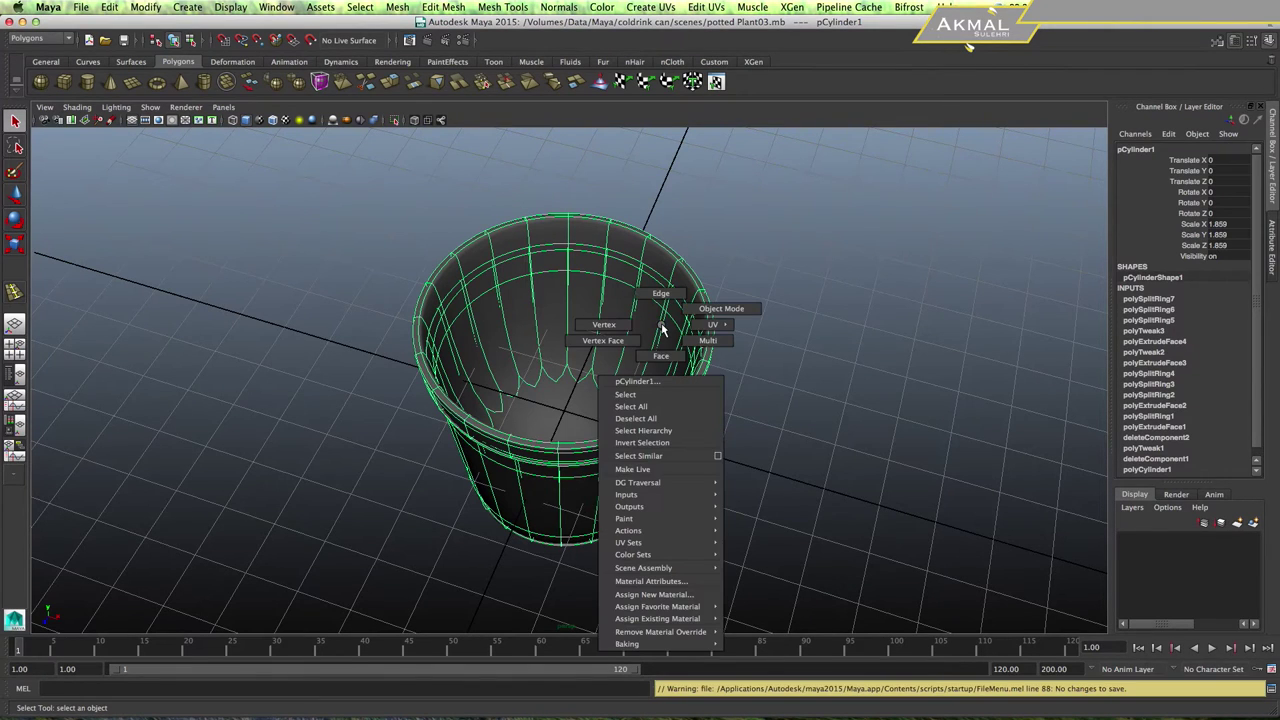
pyautogui.click(688, 596)
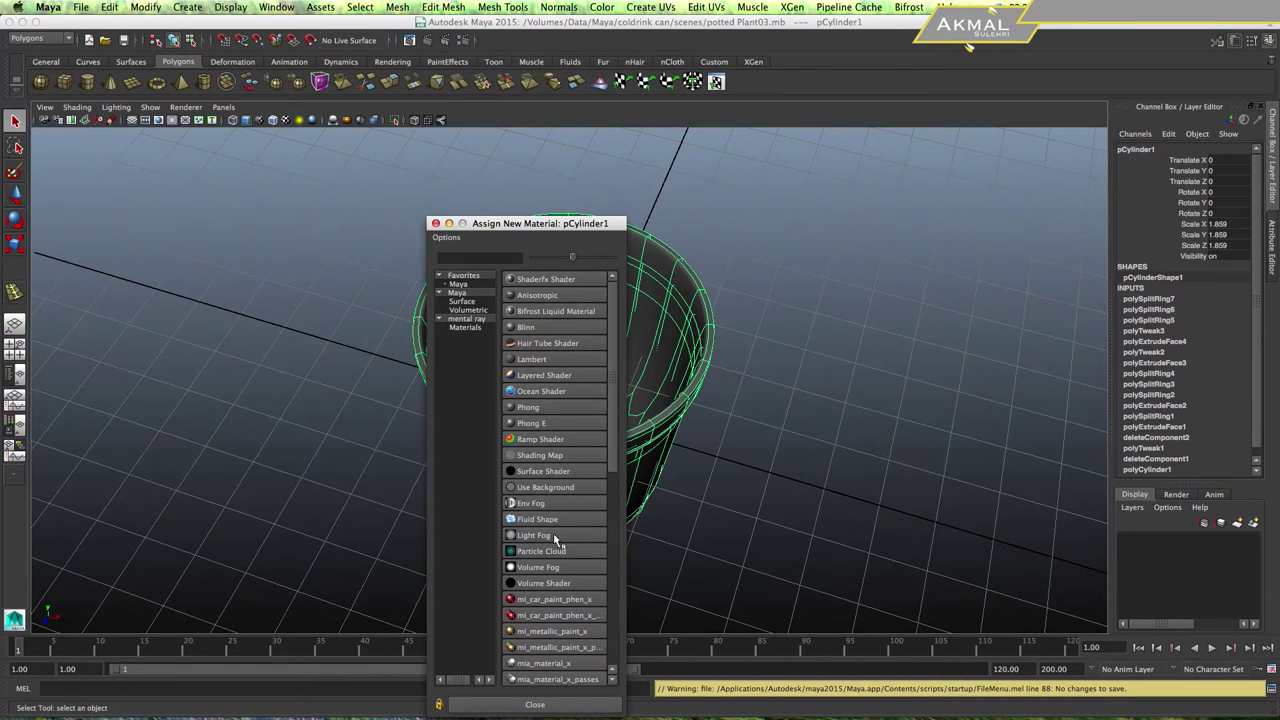
pyautogui.click(545, 359)
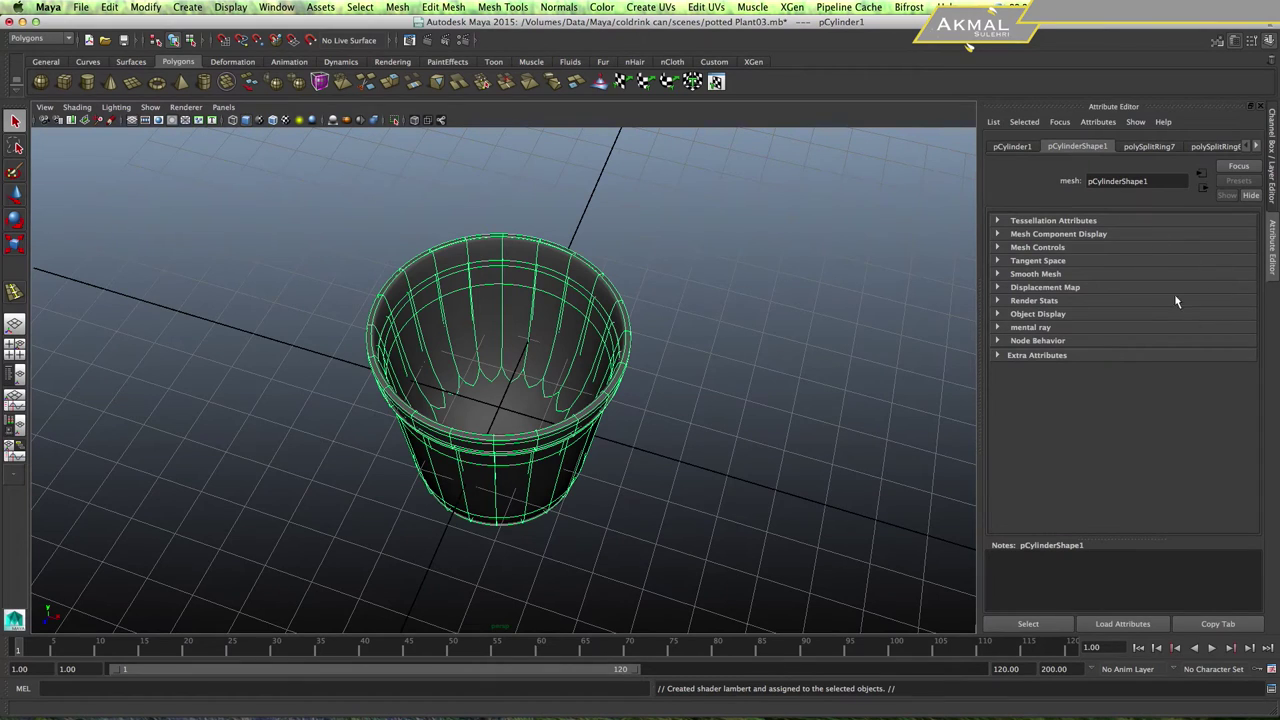
# Scroll the Attribute Editor tabs to show the lambert2 material's attributes.
pyautogui.click(1257, 147)
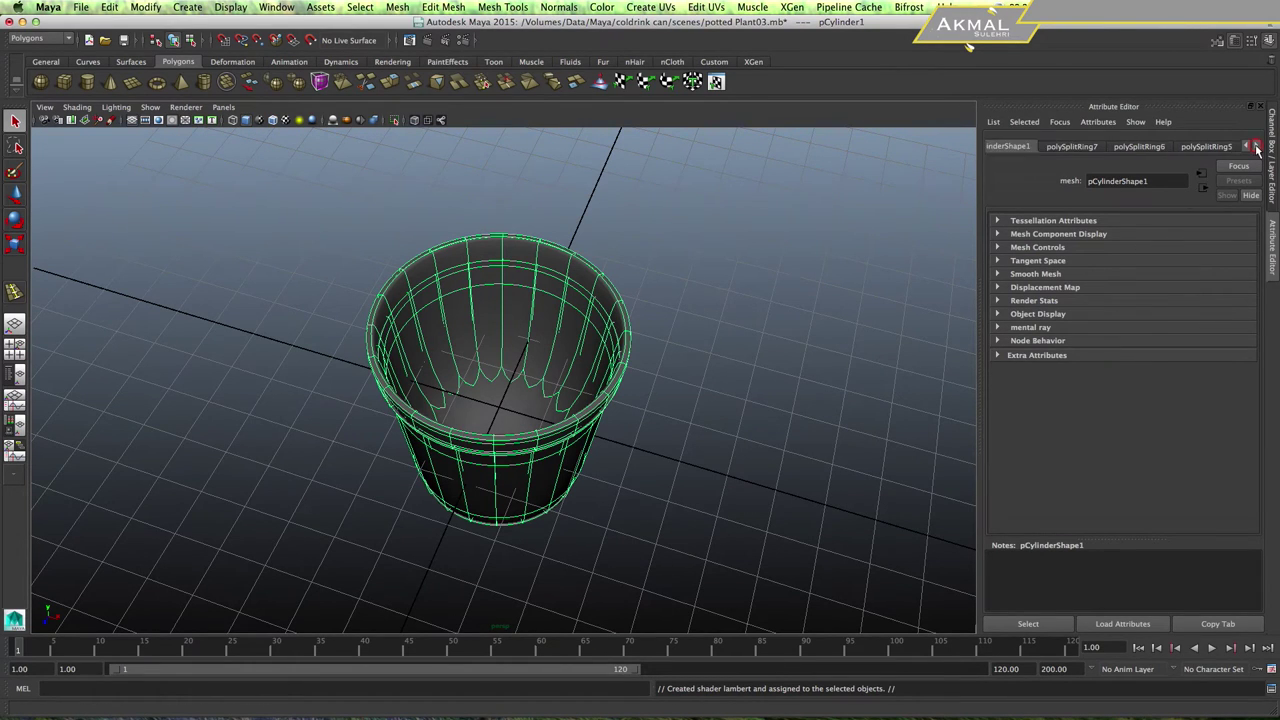
pyautogui.click(1257, 147)
pyautogui.click(1257, 147)
pyautogui.click(1257, 147)
pyautogui.click(1257, 147)
pyautogui.click(1257, 147)
pyautogui.click(1257, 147)
pyautogui.click(1257, 147)
pyautogui.click(1216, 146)
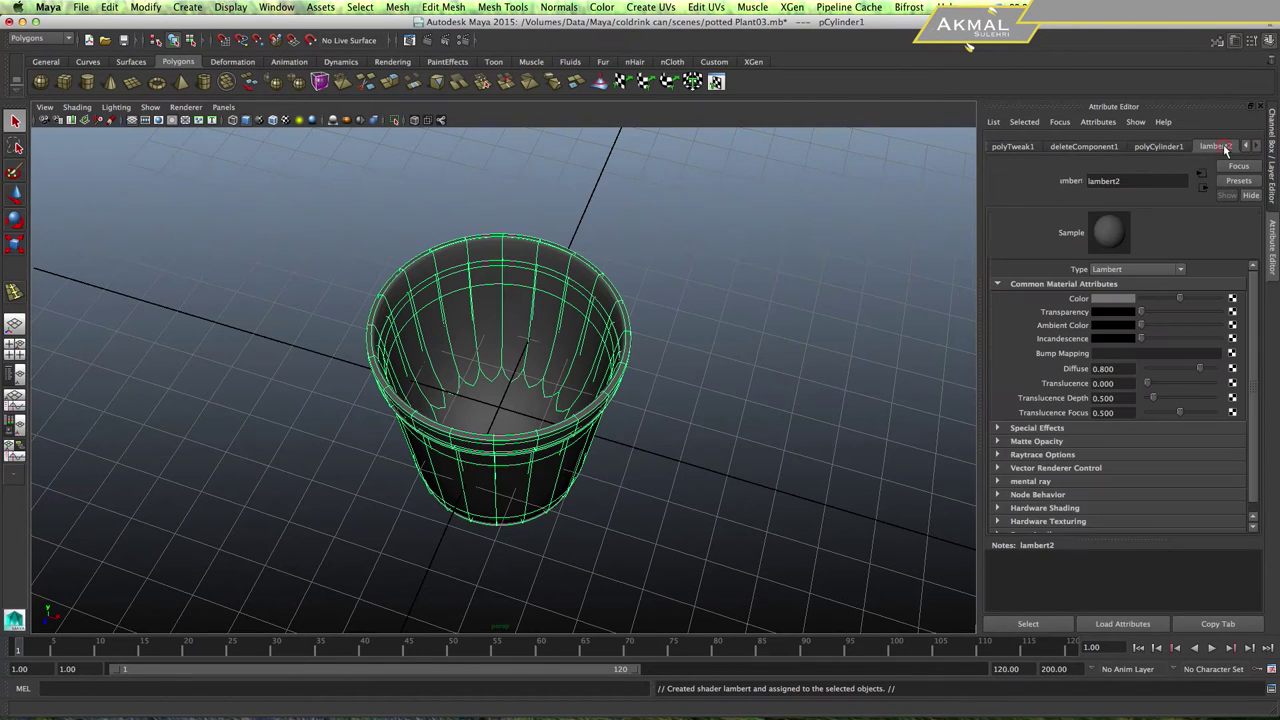
pyautogui.click(1231, 299)
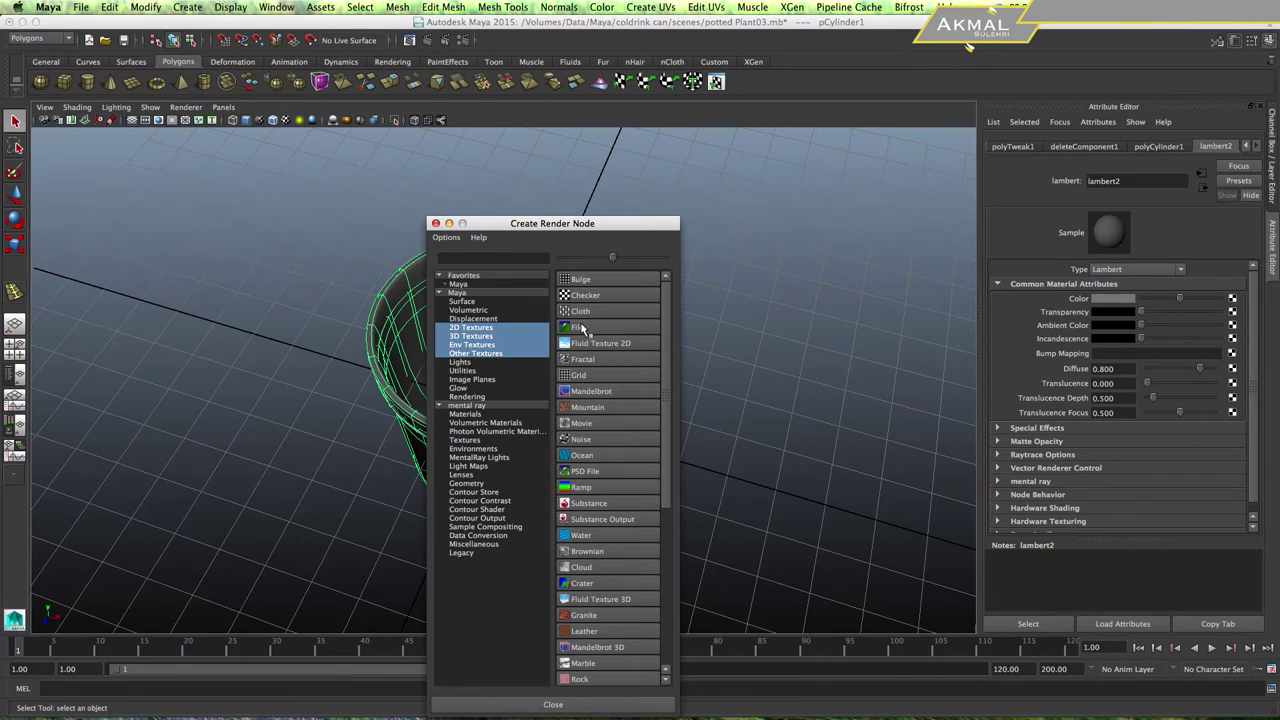
# Load the red surface JPG from Documents as a File texture for lambert2's Color.
pyautogui.click(581, 329)
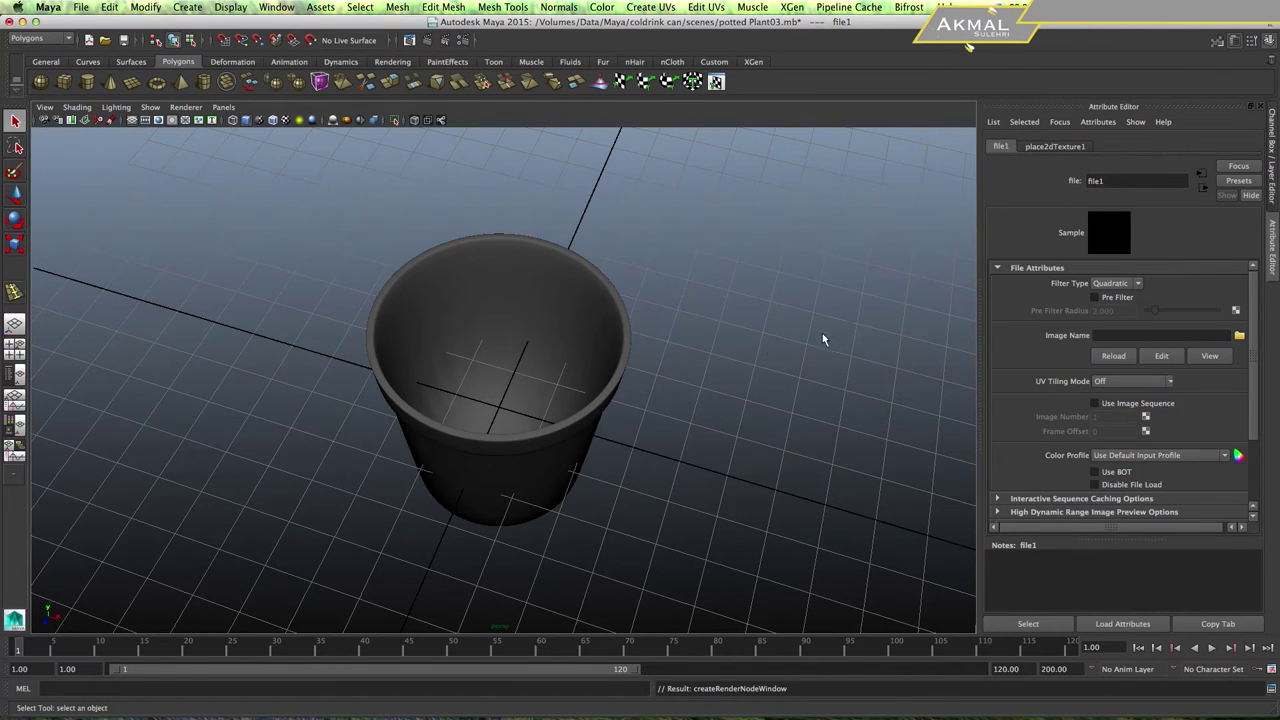
pyautogui.click(1240, 336)
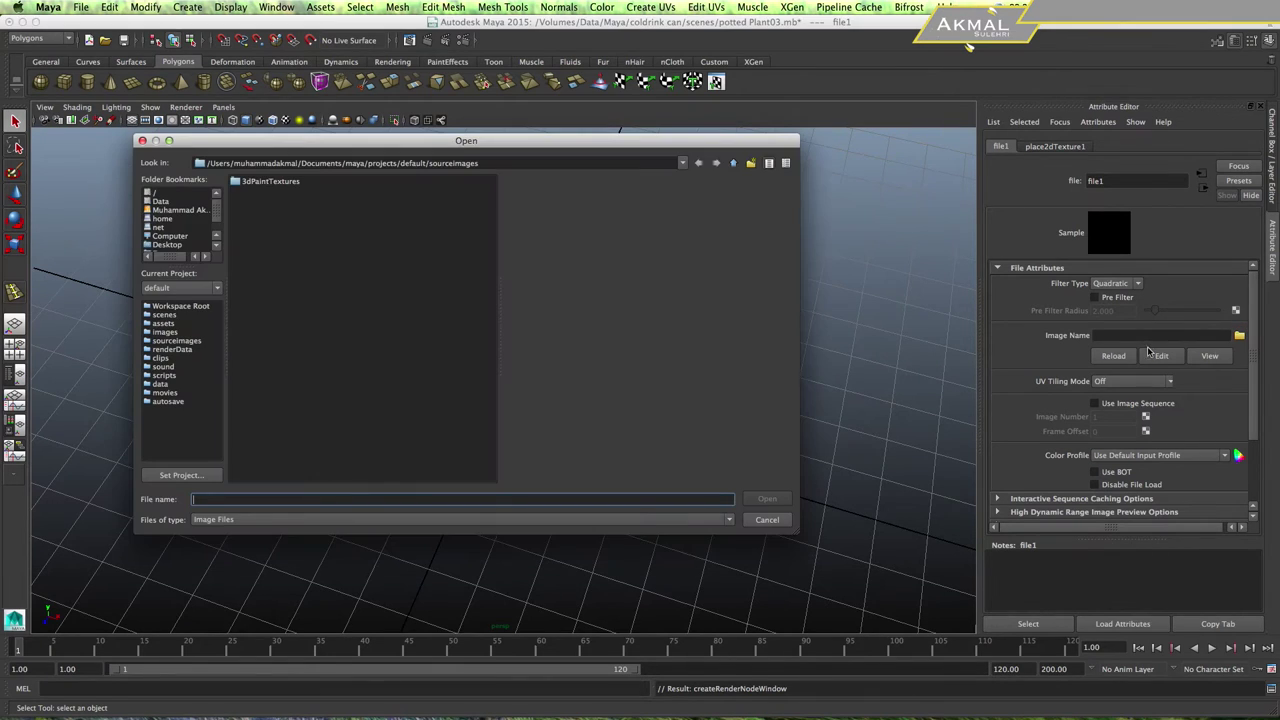
pyautogui.click(283, 181)
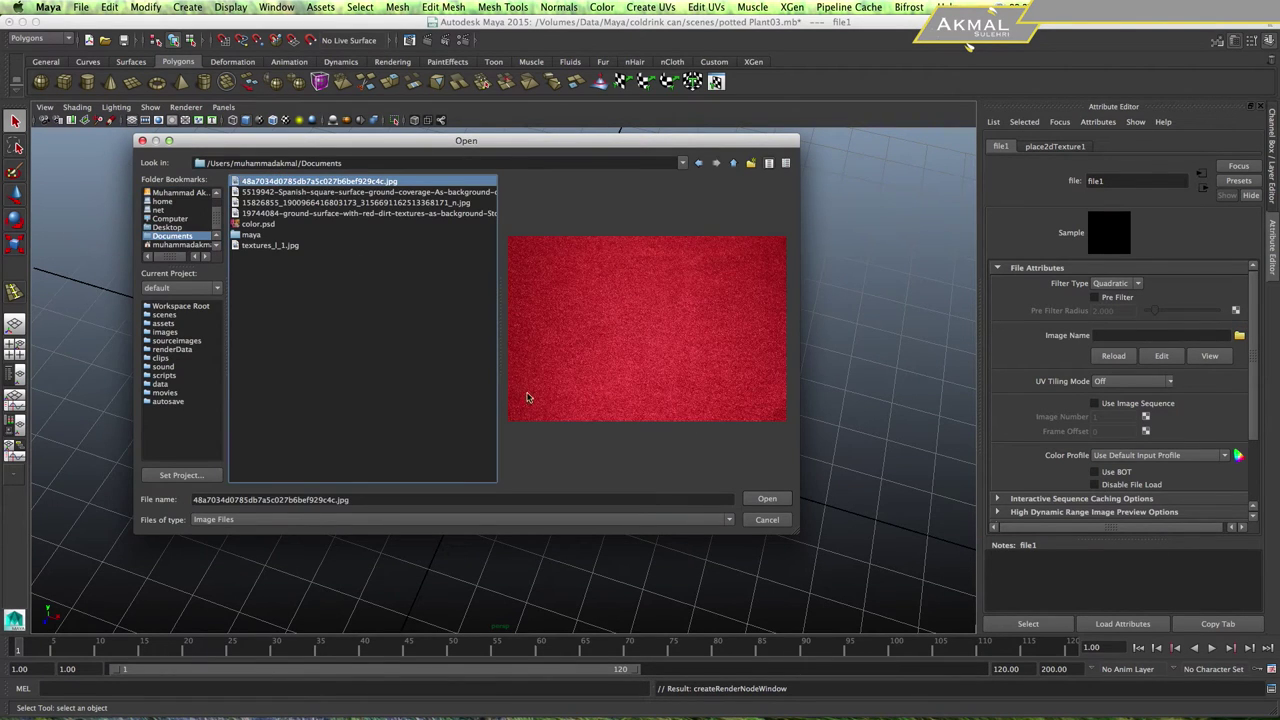
pyautogui.click(766, 498)
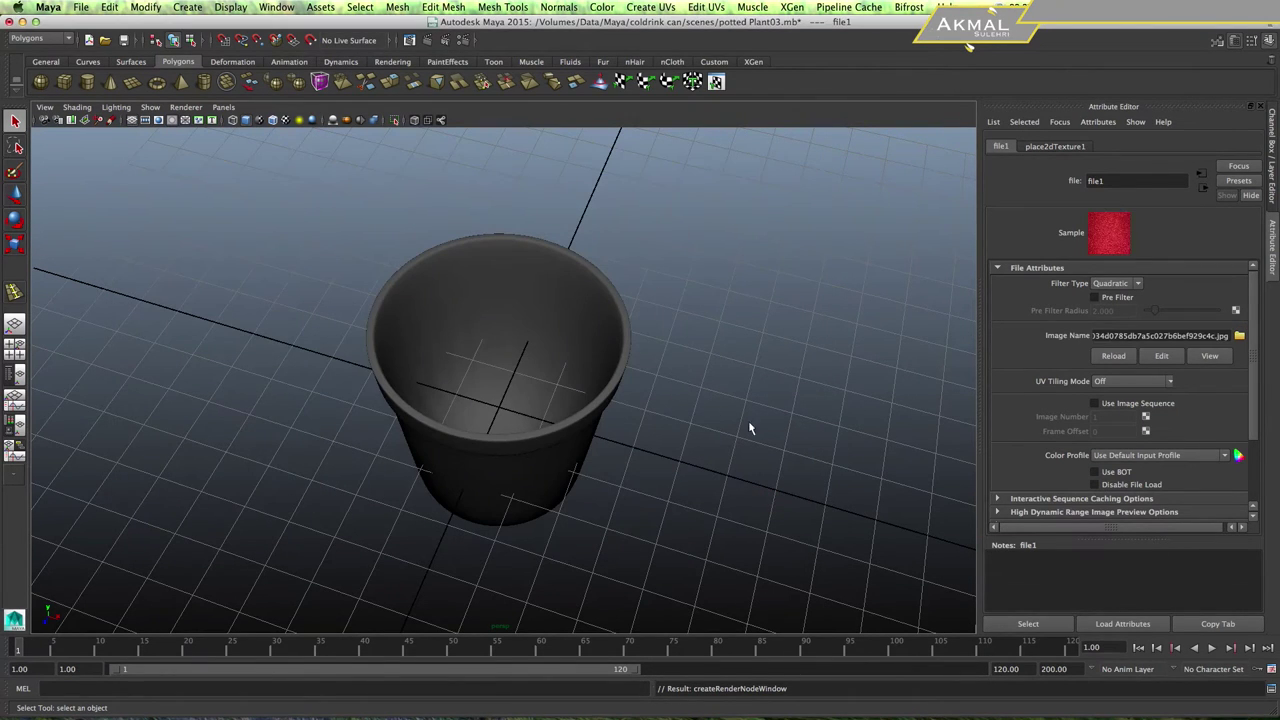
pyautogui.click(595, 403)
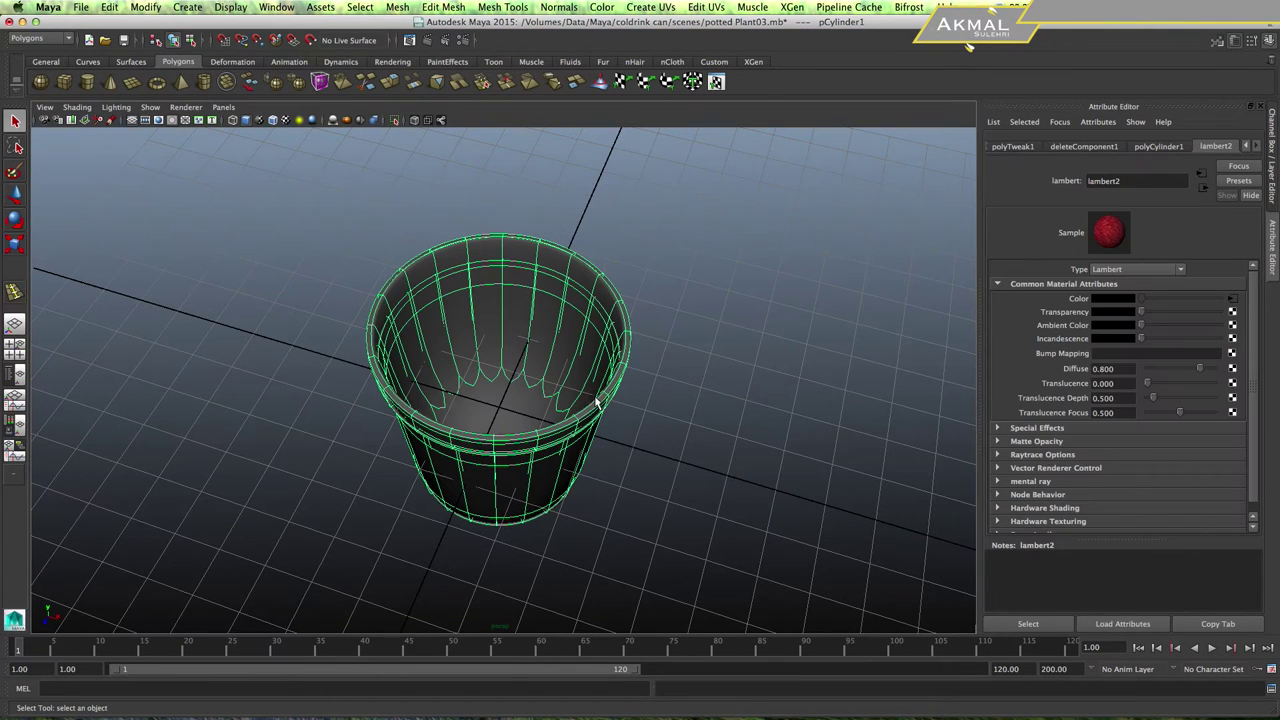
# Turn on textured display (6) to see the red pot texture, then save the scene.
pyautogui.press('6')
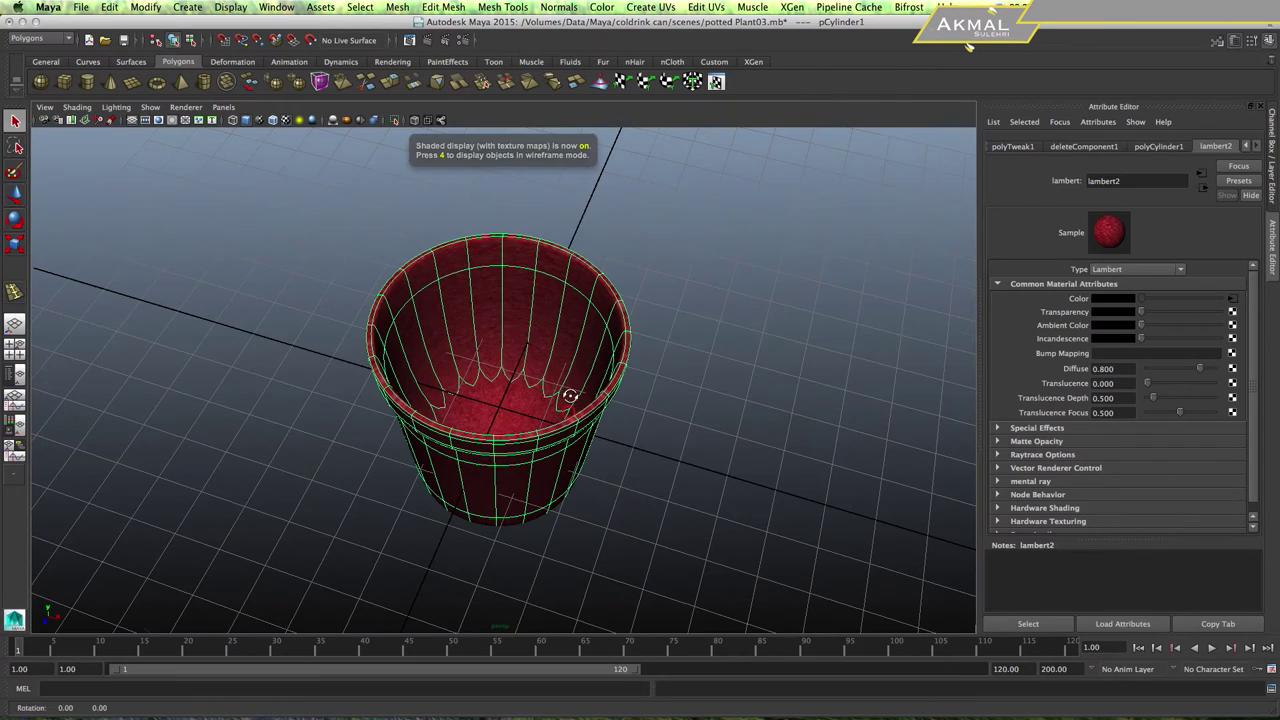
pyautogui.keyDown('alt'); pyautogui.moveTo(571, 400); pyautogui.dragTo(696, 370); pyautogui.keyUp('alt')
pyautogui.rightClick(507, 321)
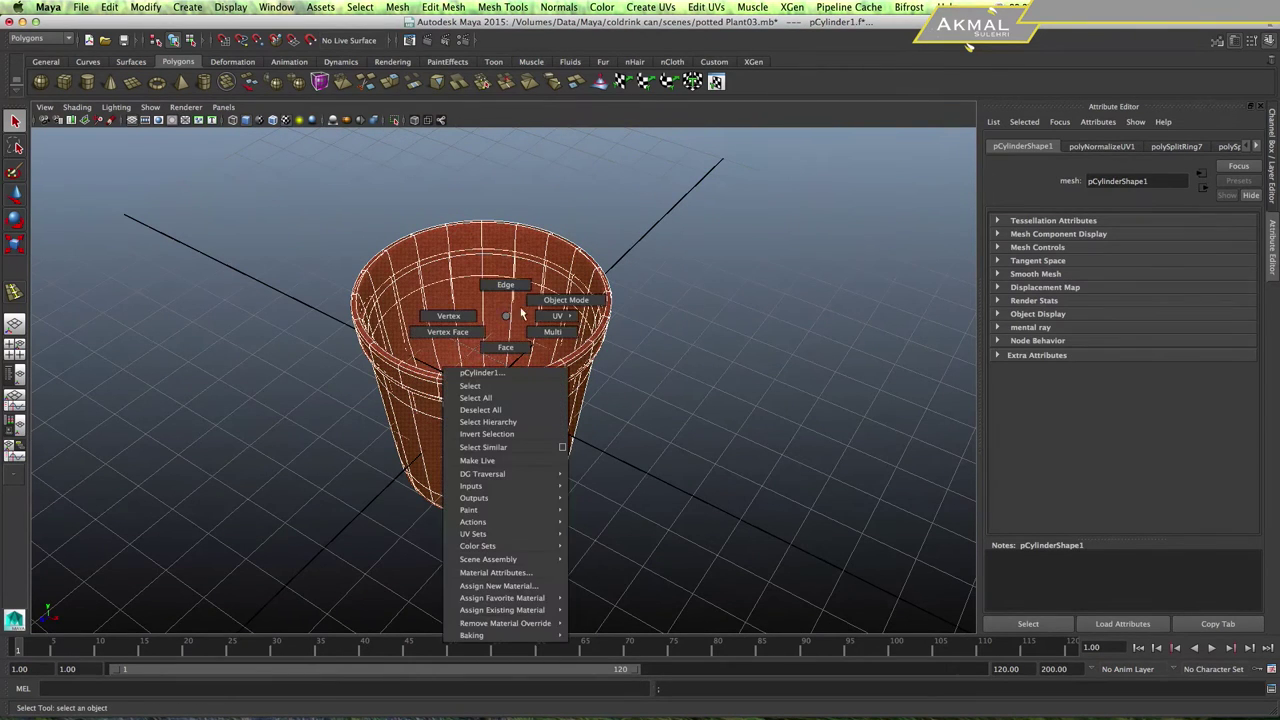
pyautogui.click(654, 305)
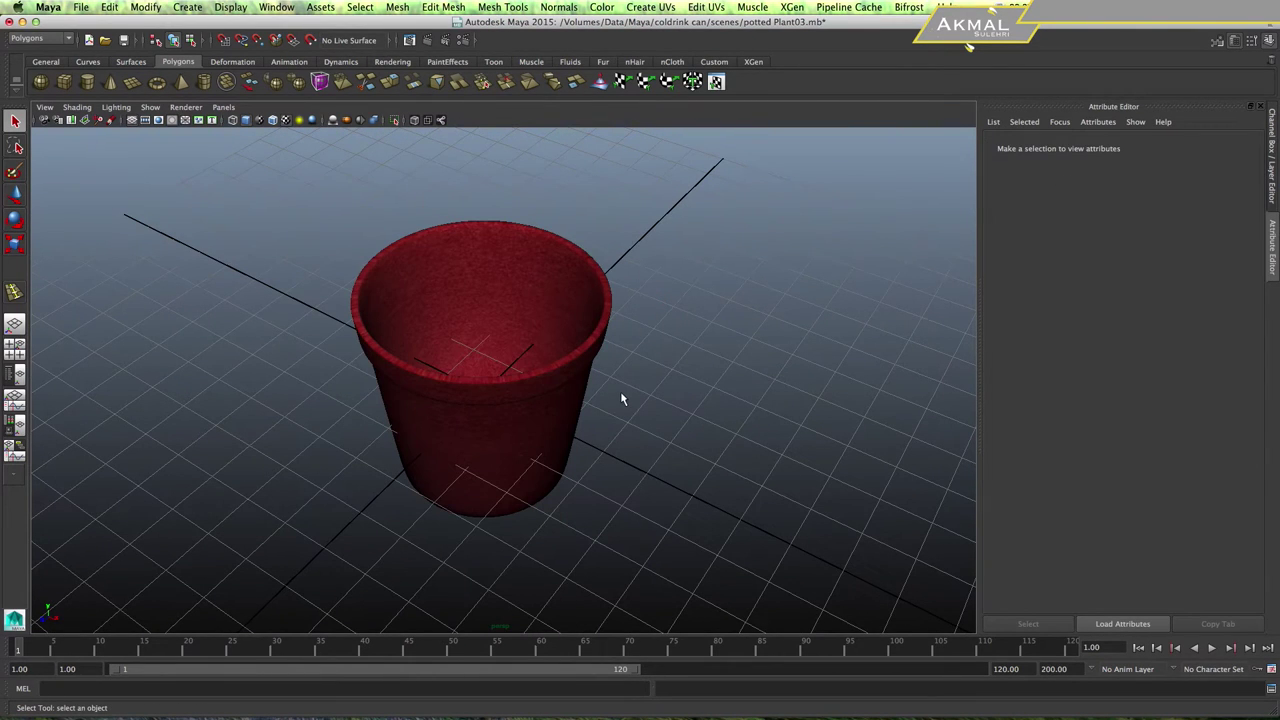
pyautogui.click(568, 390)
pyautogui.moveTo(536, 397)
pyautogui.keyDown('alt'); pyautogui.mouseDown()
pyautogui.moveTo(531, 354)
pyautogui.moveTo(532, 392)
pyautogui.mouseUp(); pyautogui.keyUp('alt')
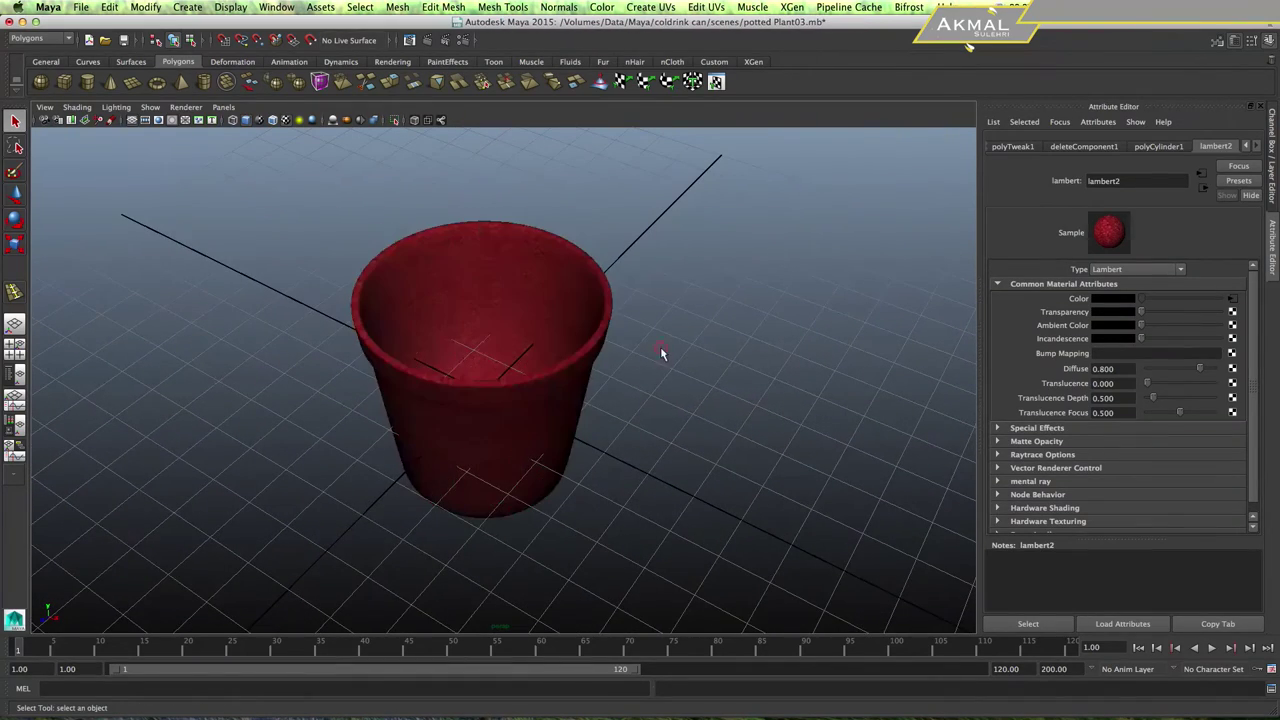
pyautogui.click(616, 376)
pyautogui.hotkey('ctrl', 's')
pyautogui.click(544, 389)
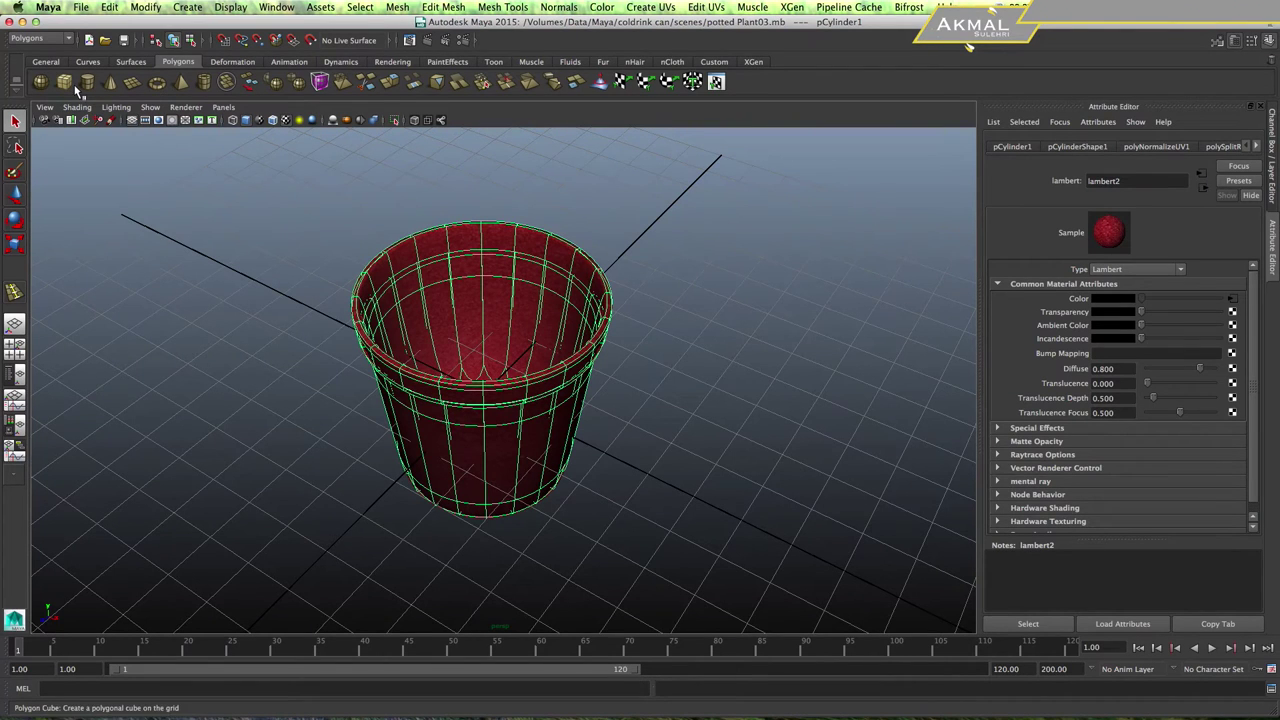
# Maximize the top view, add a polygon plane, and select the pot.
pyautogui.press('space')
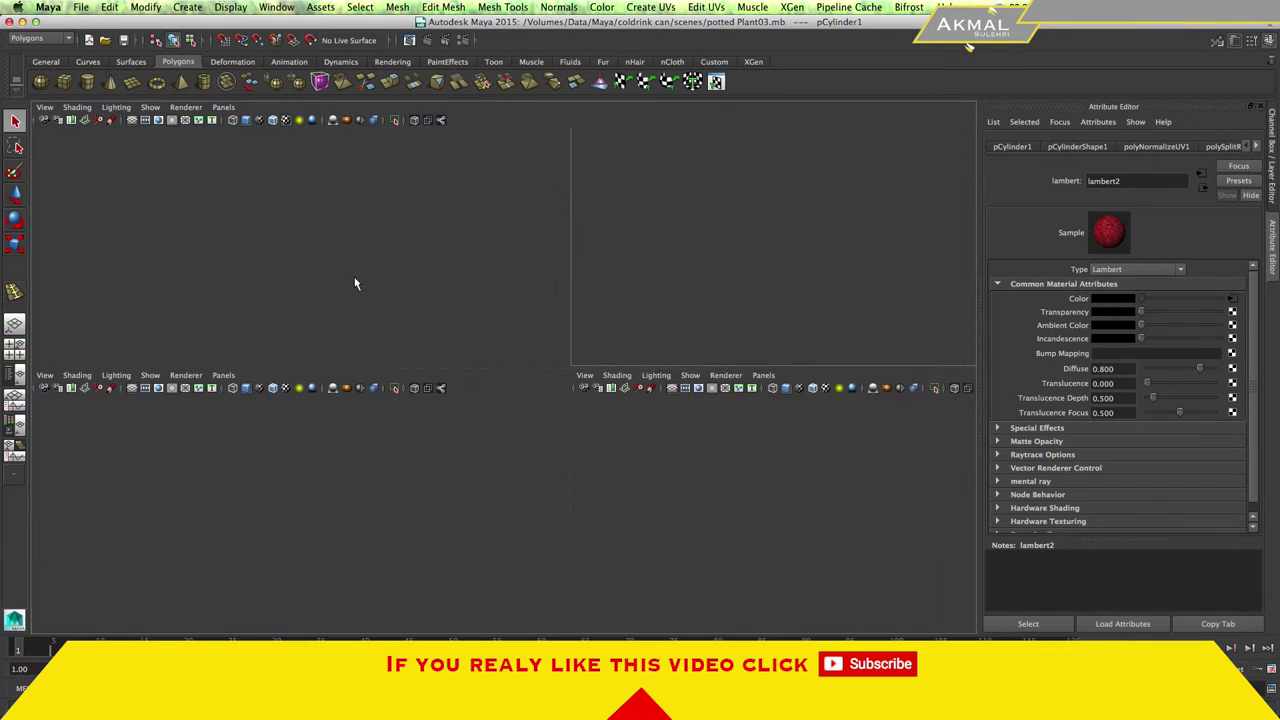
pyautogui.press('space')
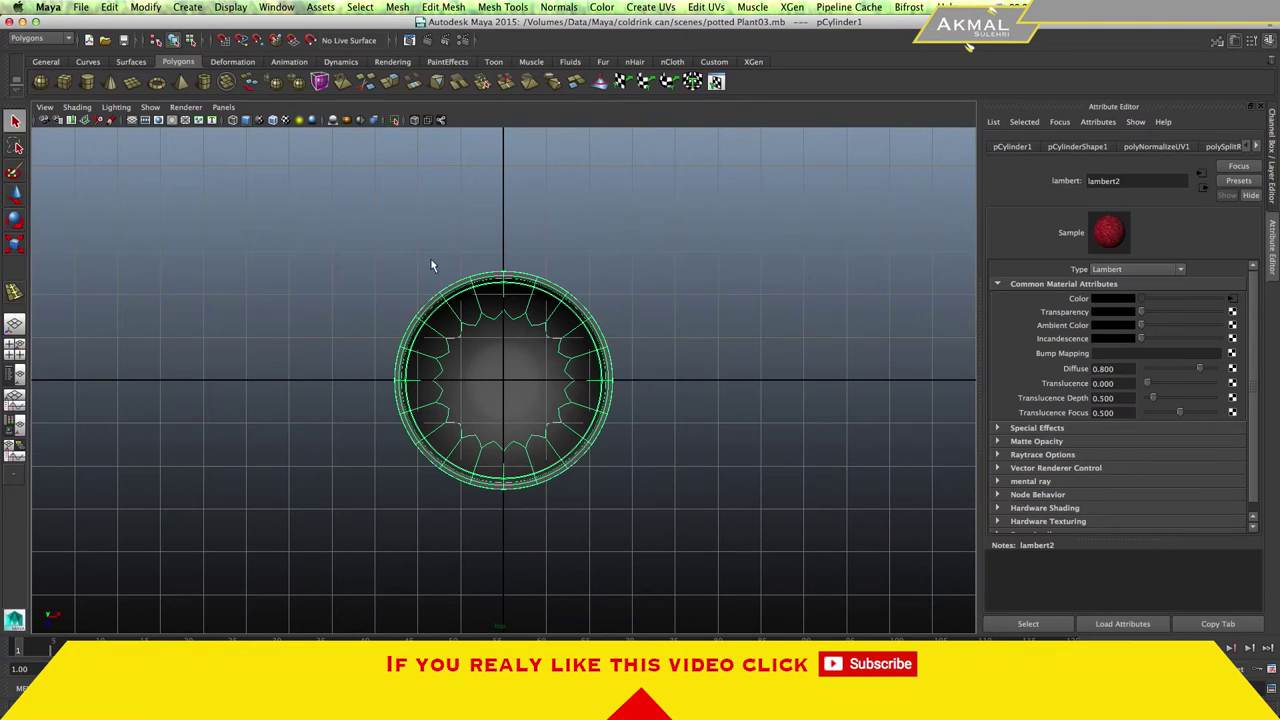
pyautogui.click(133, 84)
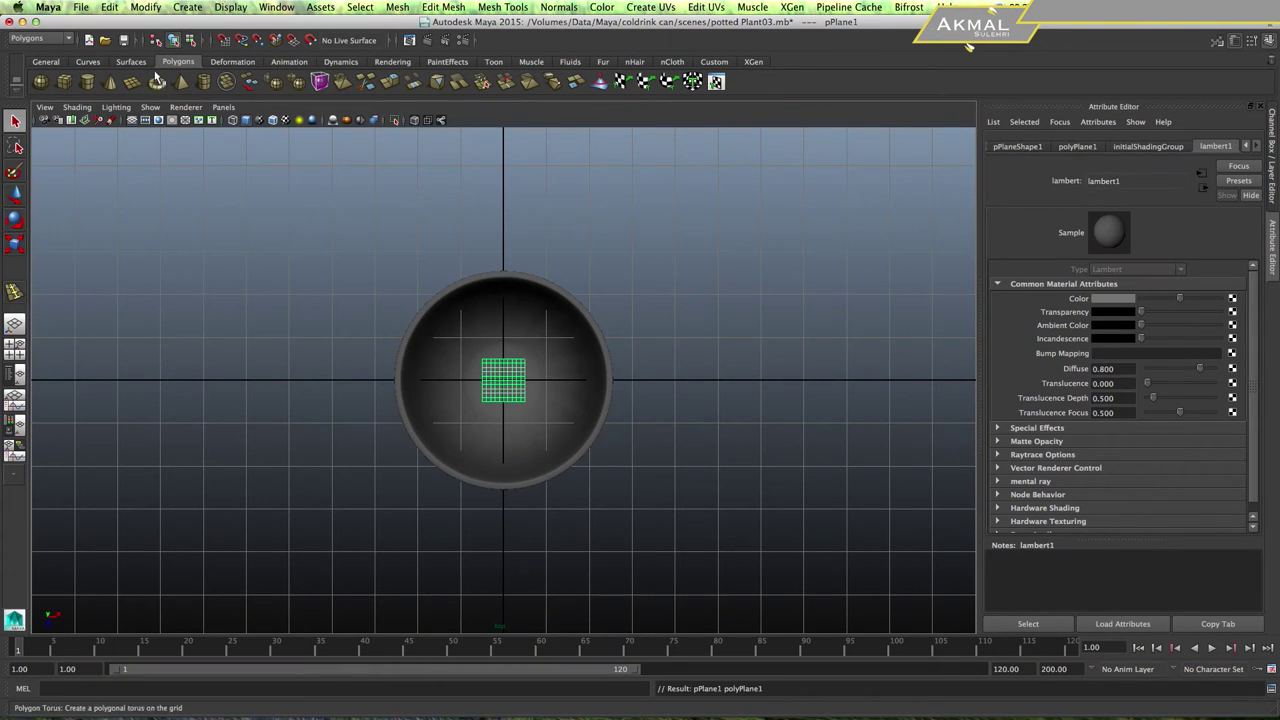
pyautogui.click(550, 302)
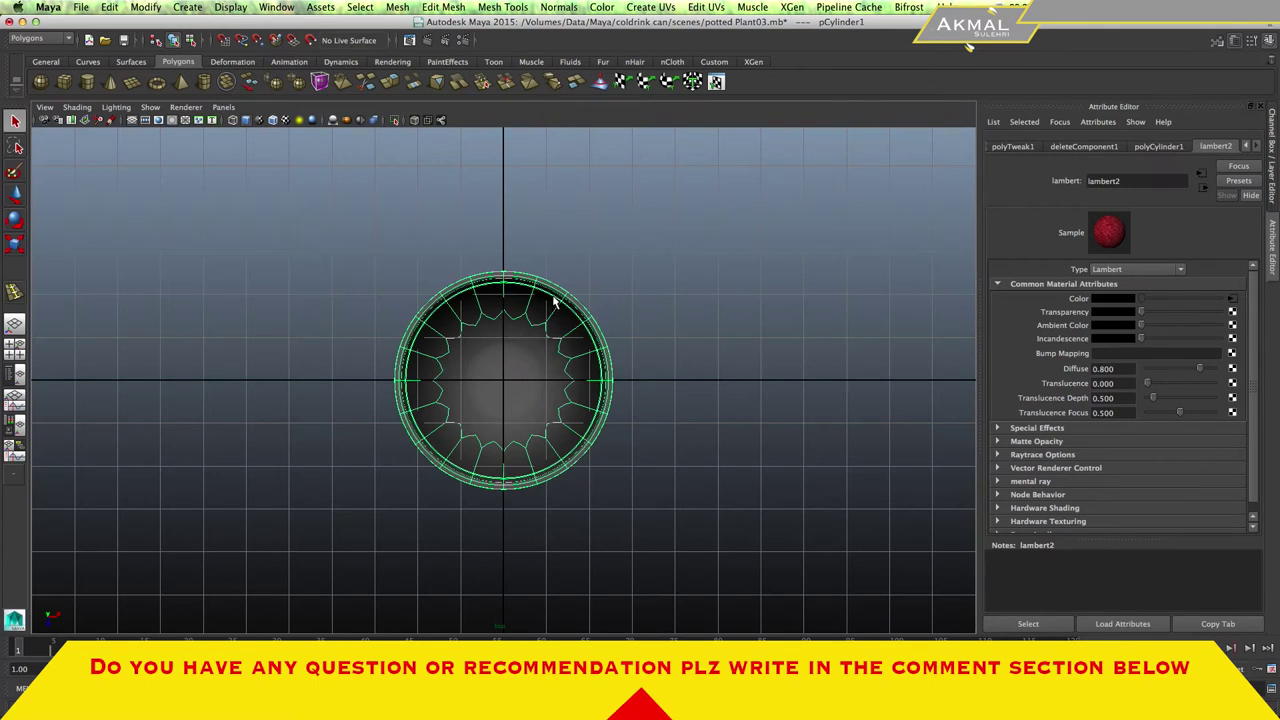
# Create a polygon cylinder and scale it uniformly to 2.391 to fill the pot's opening.
pyautogui.click(88, 83)
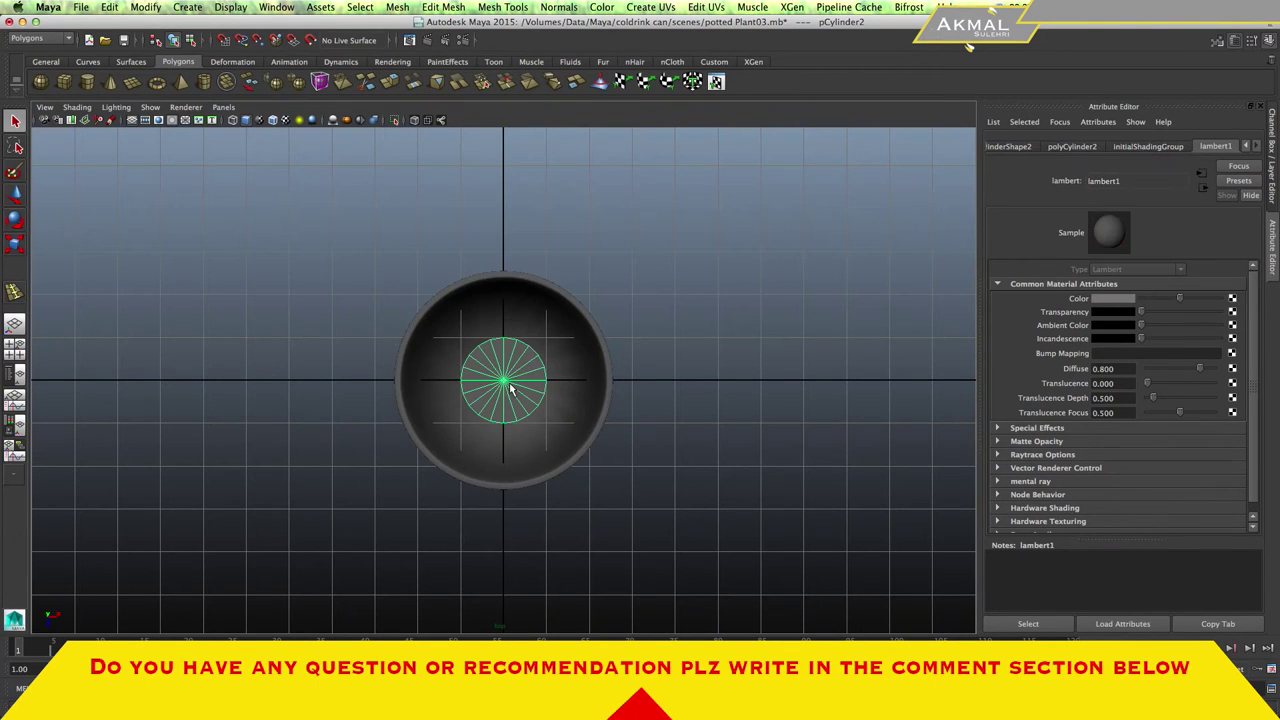
pyautogui.press('r')
pyautogui.moveTo(503, 381); pyautogui.dragTo(605, 378)
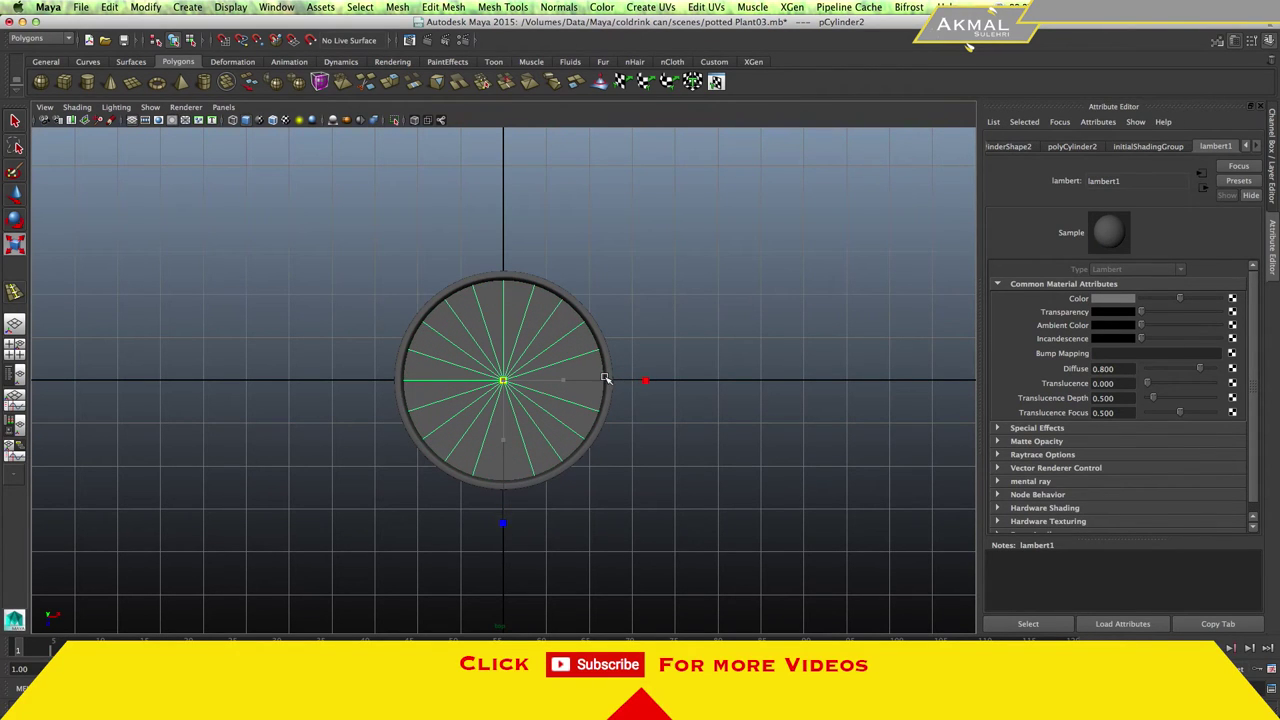
pyautogui.moveTo(610, 378)
pyautogui.mouseDown()
pyautogui.moveTo(578, 390)
pyautogui.moveTo(519, 380)
pyautogui.mouseUp()
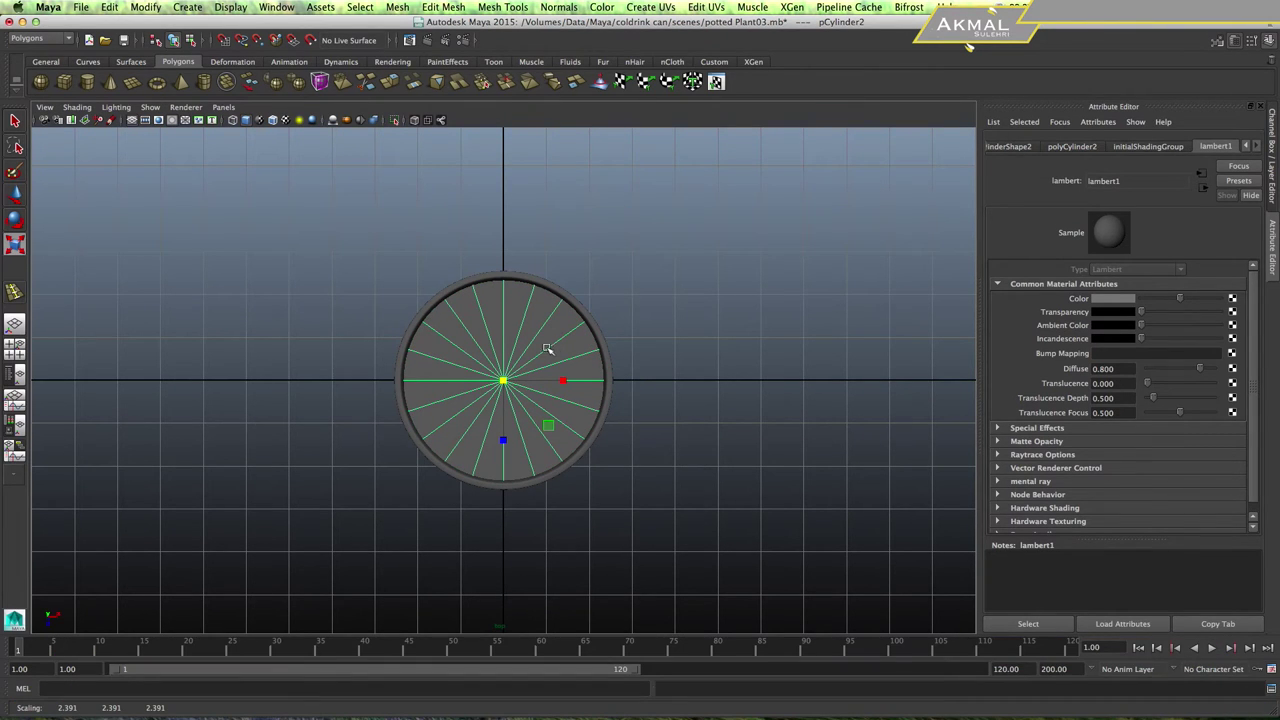
pyautogui.press('space')
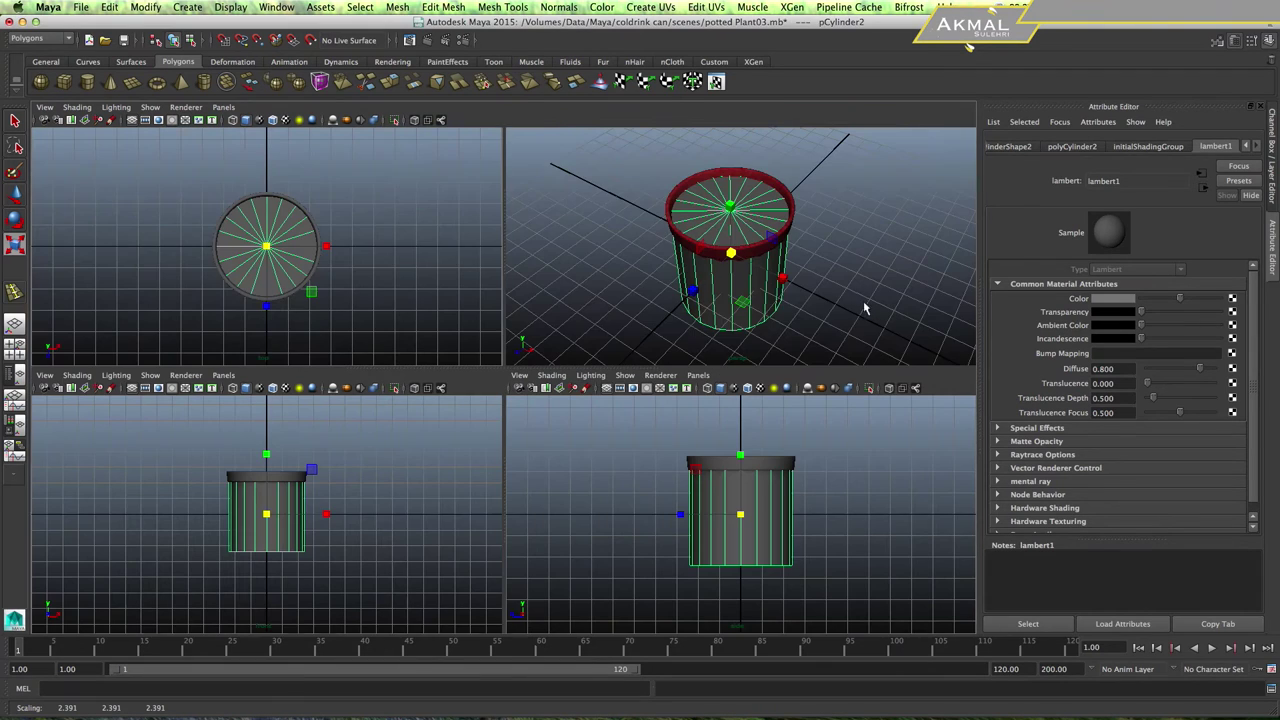
pyautogui.press('space')
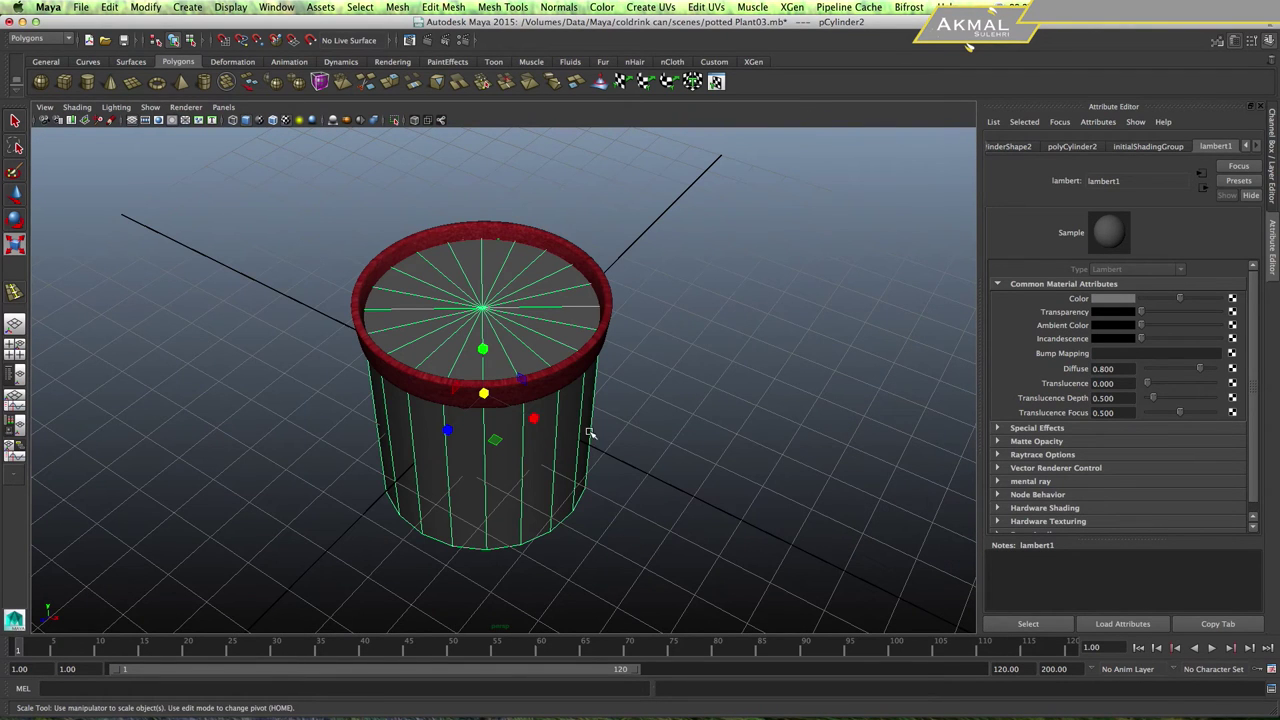
pyautogui.keyDown('alt'); pyautogui.moveTo(614, 452); pyautogui.dragTo(623, 406); pyautogui.keyUp('alt')
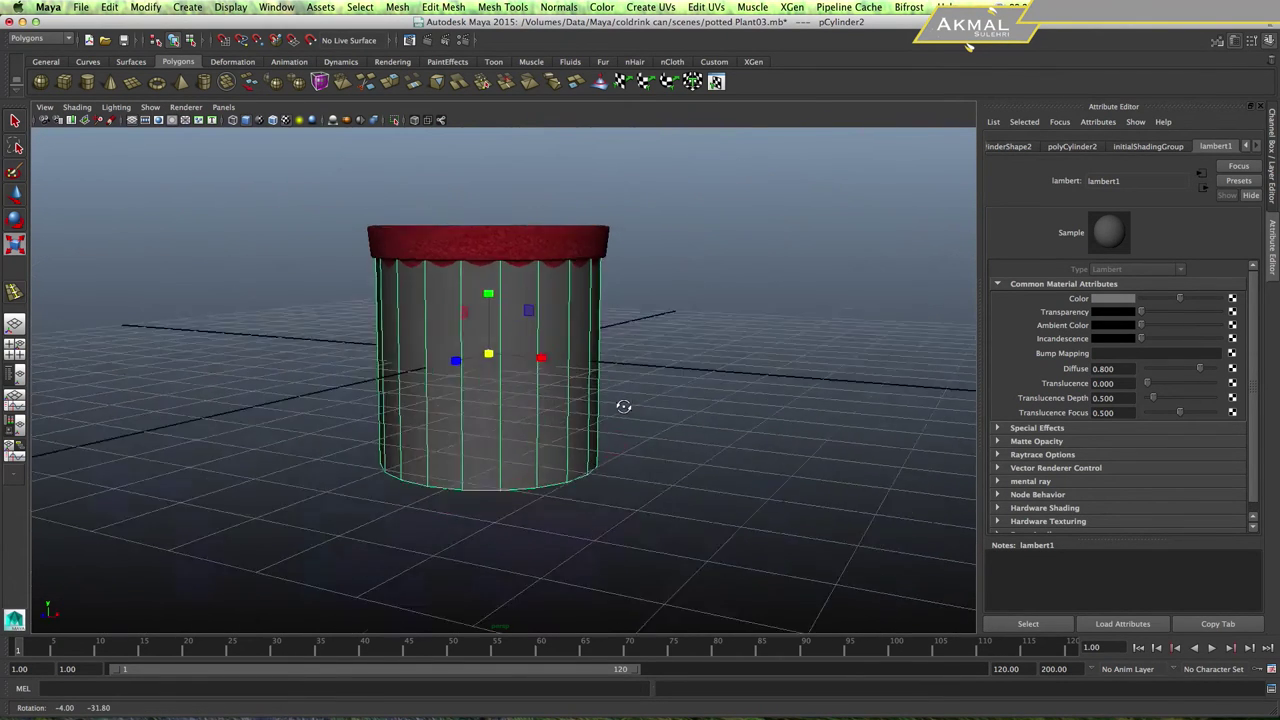
pyautogui.press('space')
pyautogui.press('space')
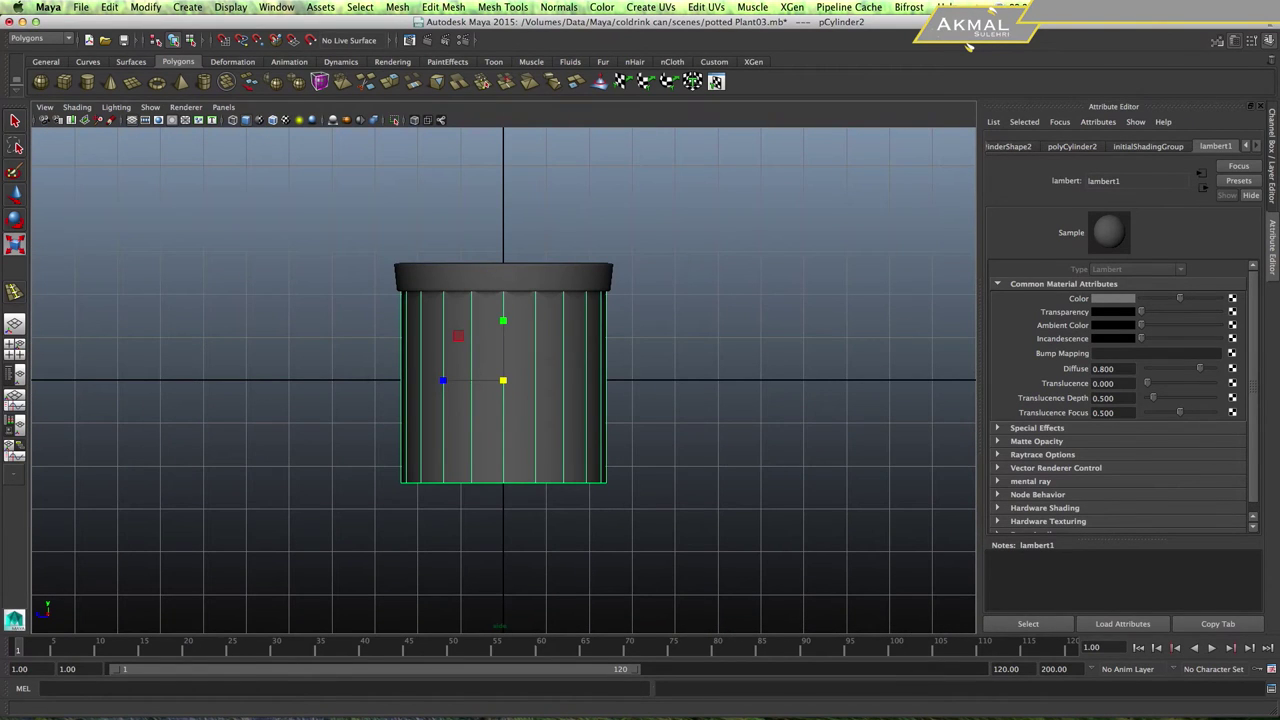
pyautogui.press('space')
pyautogui.press('space')
pyautogui.scroll(-1, 1068, 375)
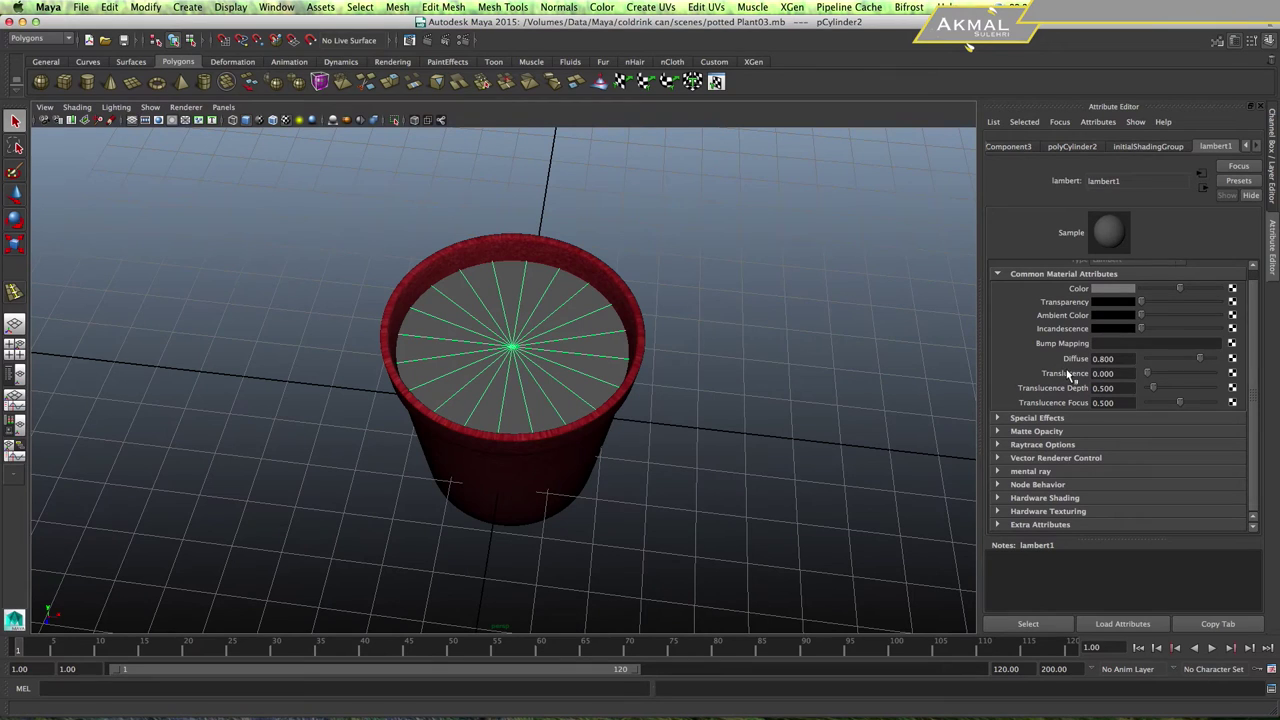
# Set polyCylinder2's Subdivisions Caps to 5 in the Channel Box.
pyautogui.hotkey('ctrl', 'a')
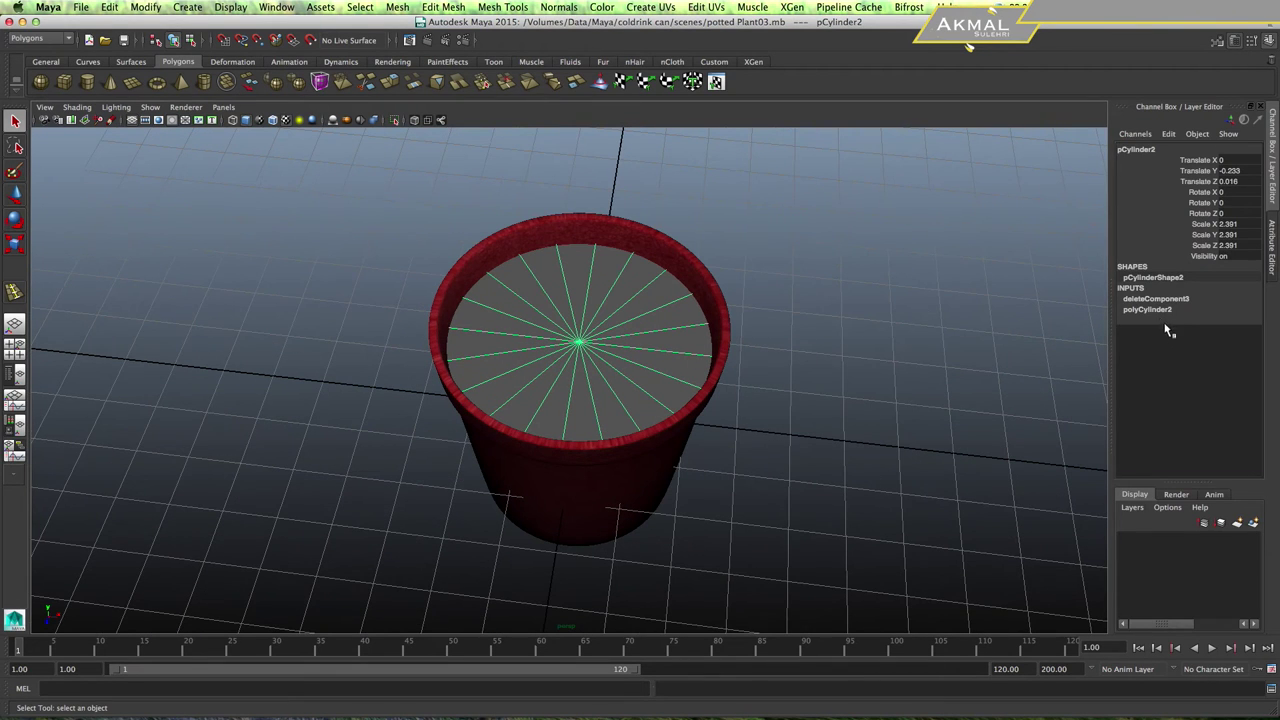
pyautogui.click(1150, 310)
pyautogui.click(1229, 363)
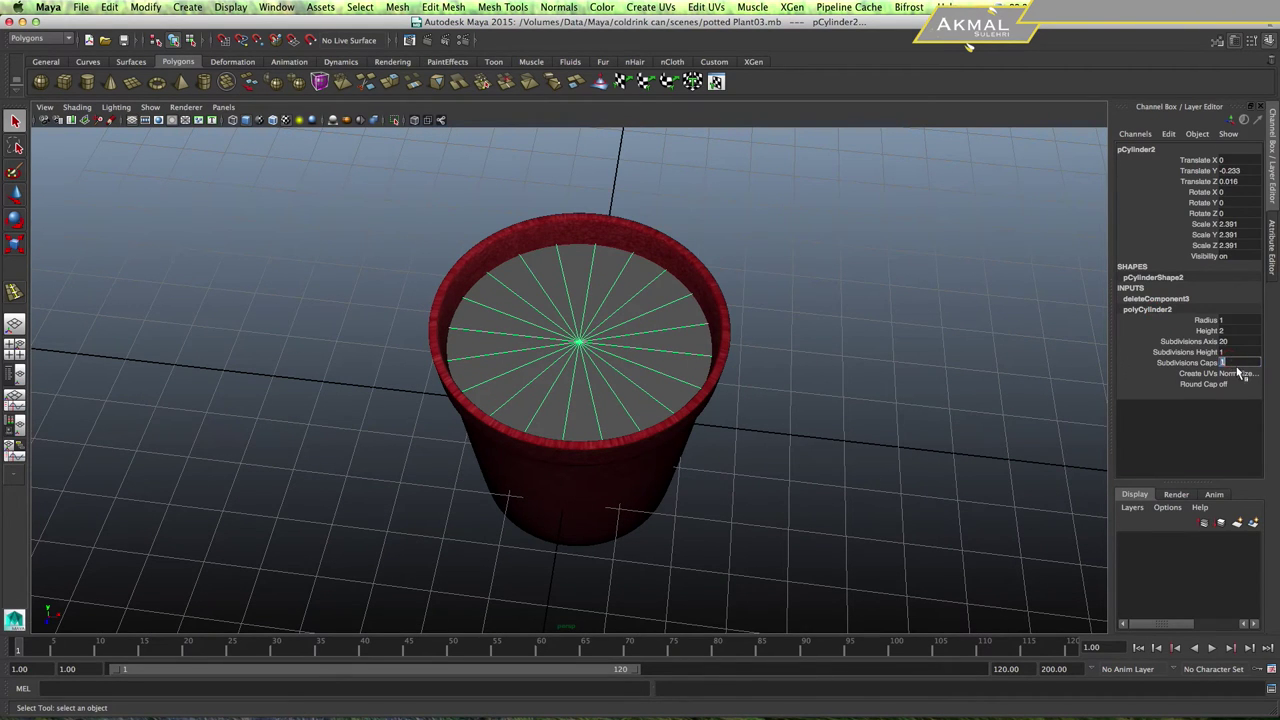
pyautogui.write('5')
pyautogui.press('Return')
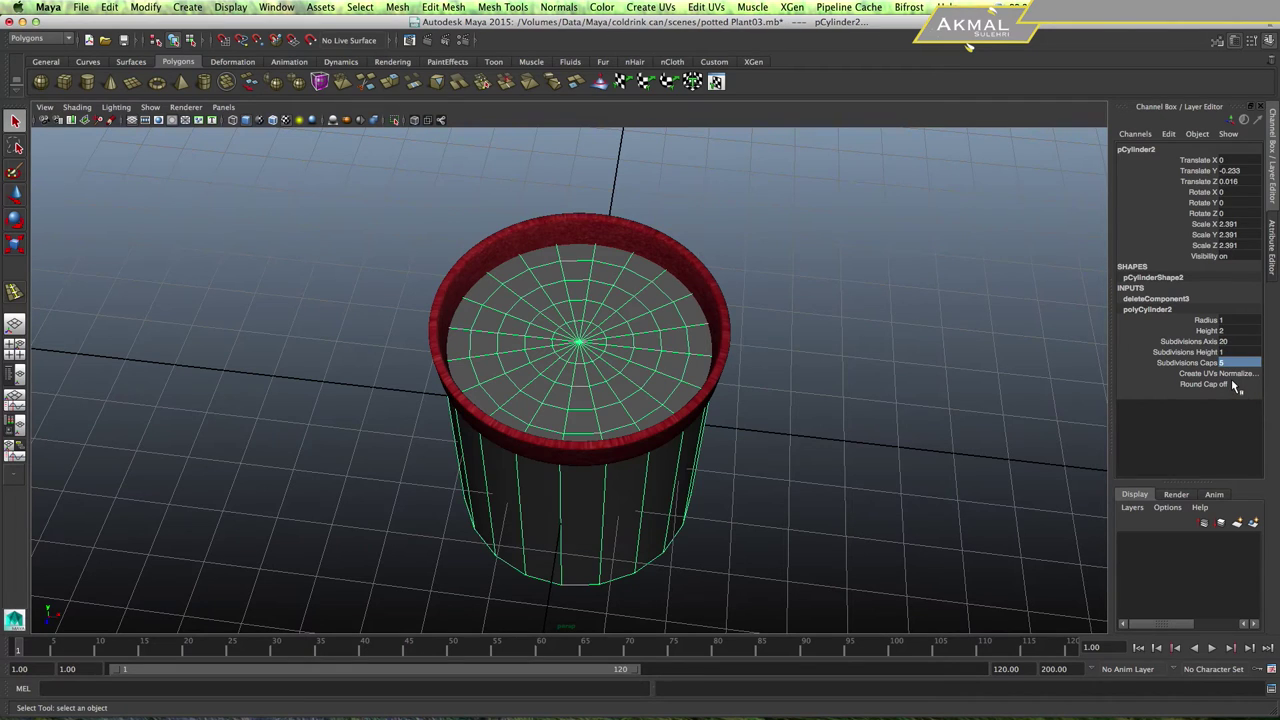
pyautogui.click(936, 350)
# Maximize the side view in shaded mode with the Move tool and select the soil cylinder.
pyautogui.press('space')
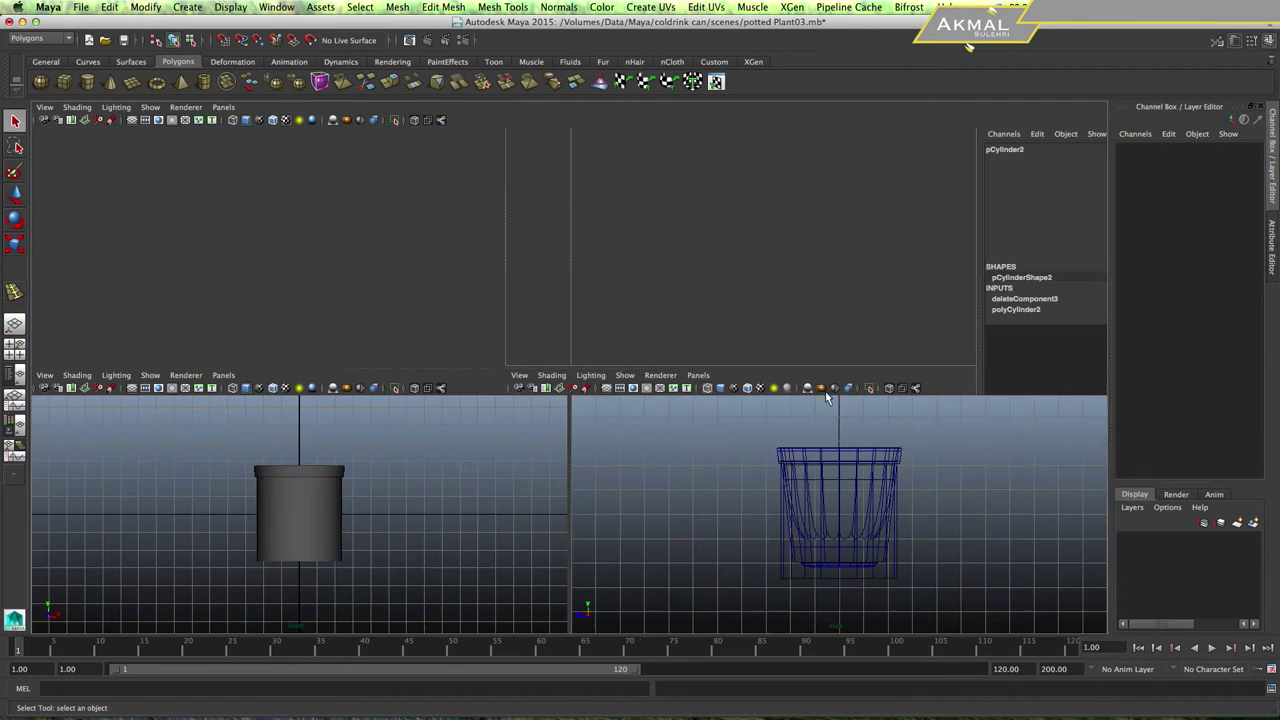
pyautogui.press('space')
pyautogui.press('5')
pyautogui.press('w')
pyautogui.click(648, 371)
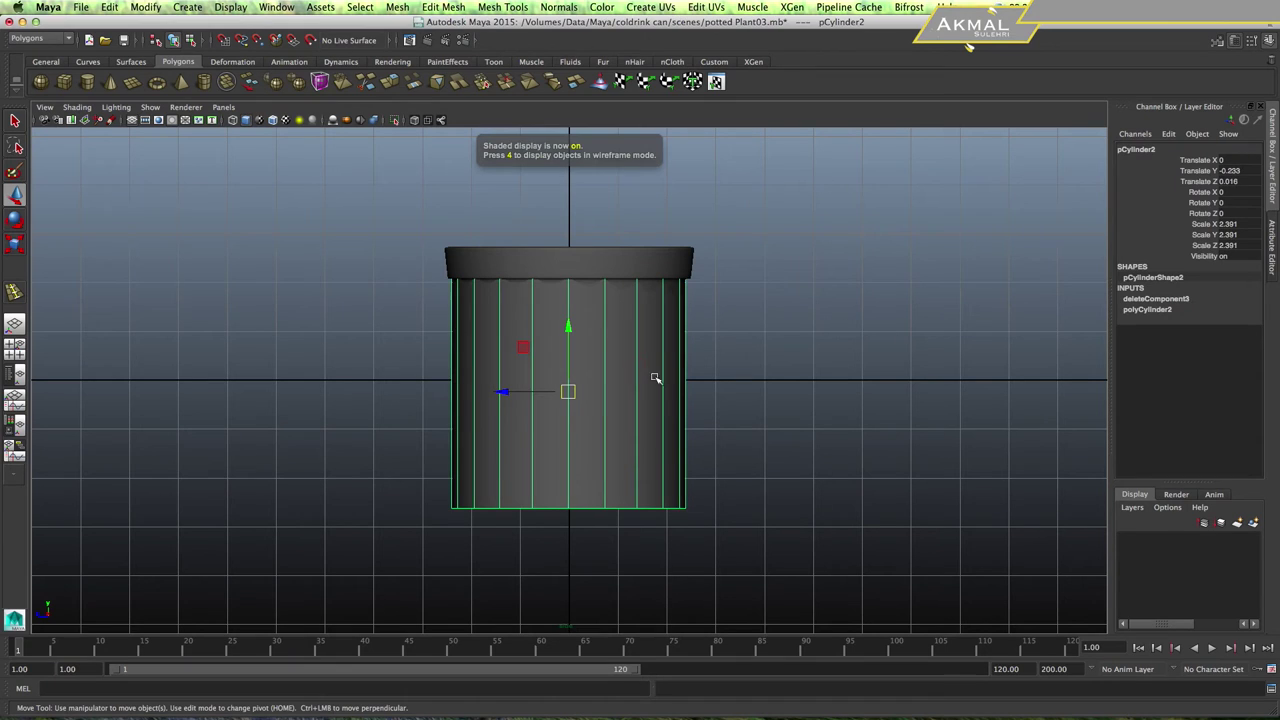
# Move the cylinder out of the pot, delete its selected faces, and move it back.
pyautogui.moveTo(499, 396); pyautogui.dragTo(806, 402)
pyautogui.moveTo(883, 423); pyautogui.dragTo(882, 422, button='right')
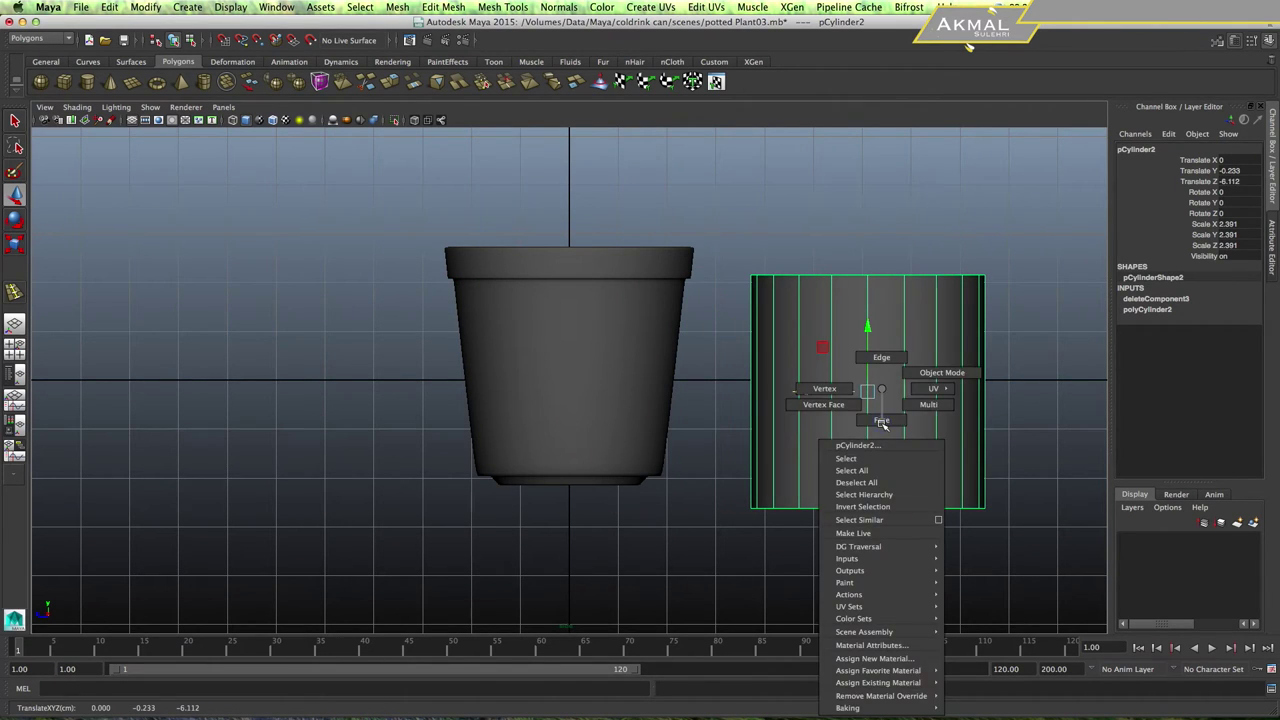
pyautogui.moveTo(724, 405); pyautogui.dragTo(1038, 532)
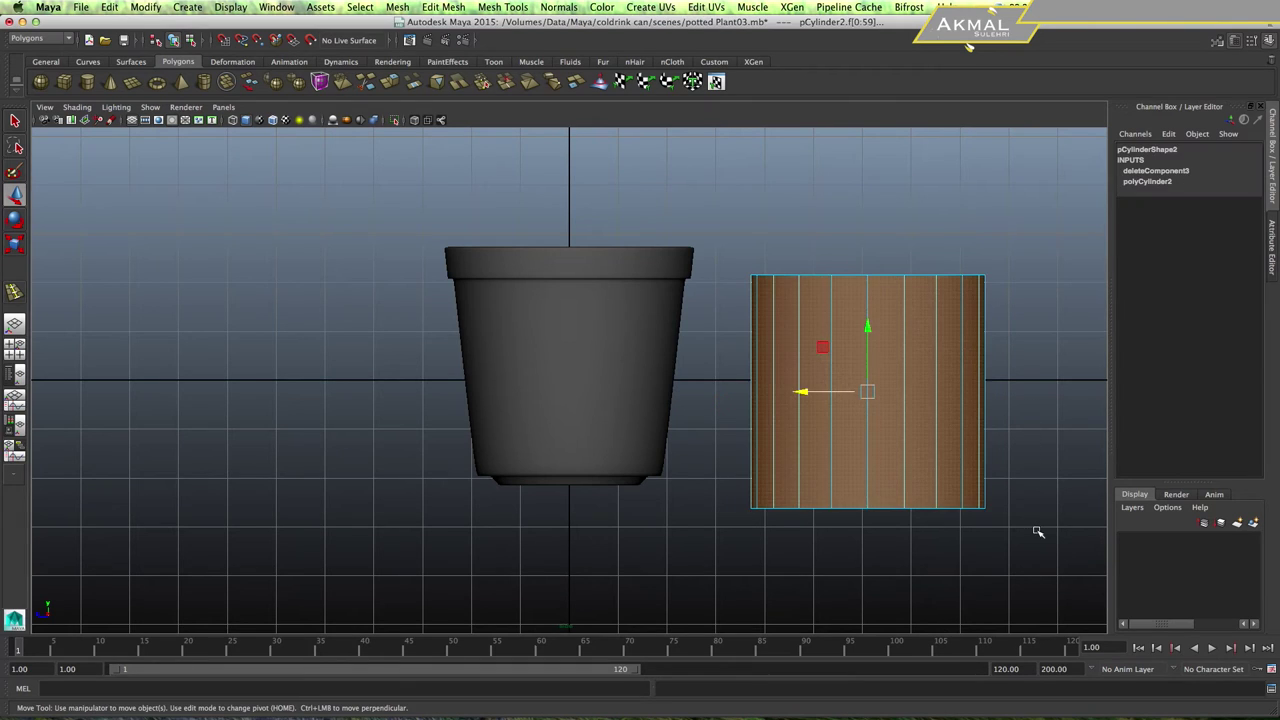
pyautogui.press('Delete')
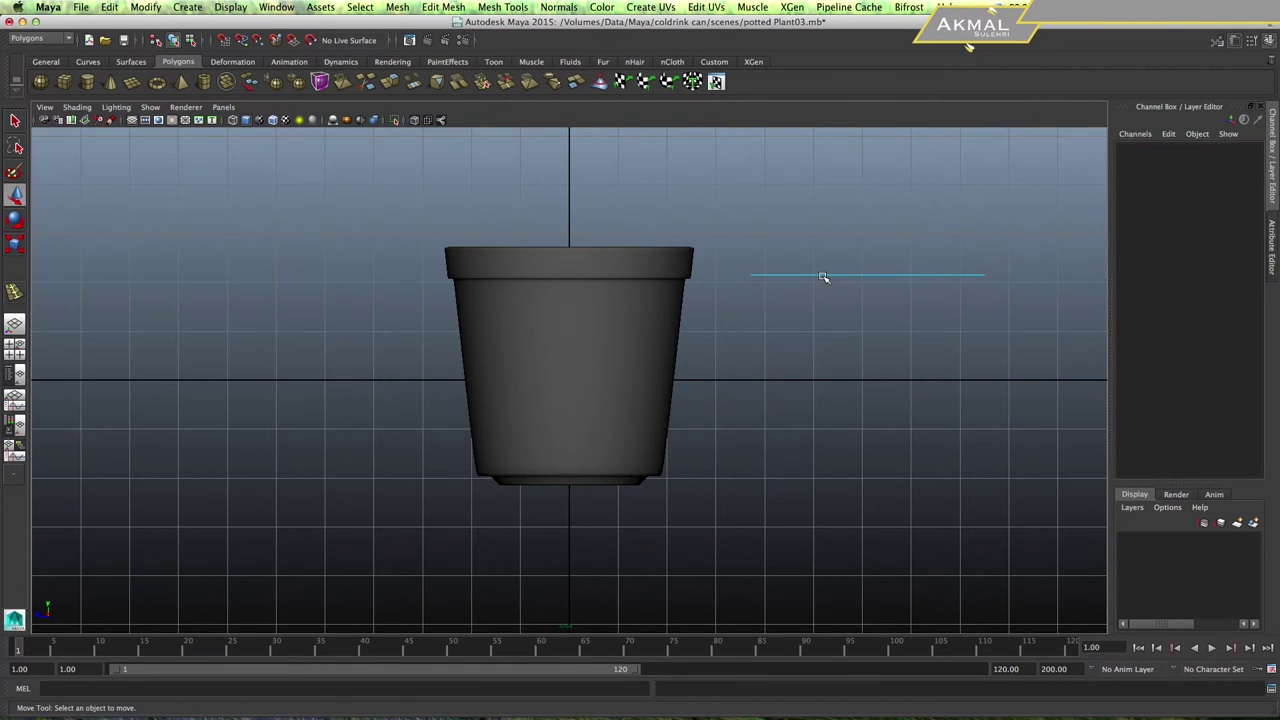
pyautogui.moveTo(826, 276); pyautogui.dragTo(856, 256, button='right')
pyautogui.moveTo(836, 246); pyautogui.dragTo(905, 310)
pyautogui.moveTo(800, 392); pyautogui.dragTo(617, 389)
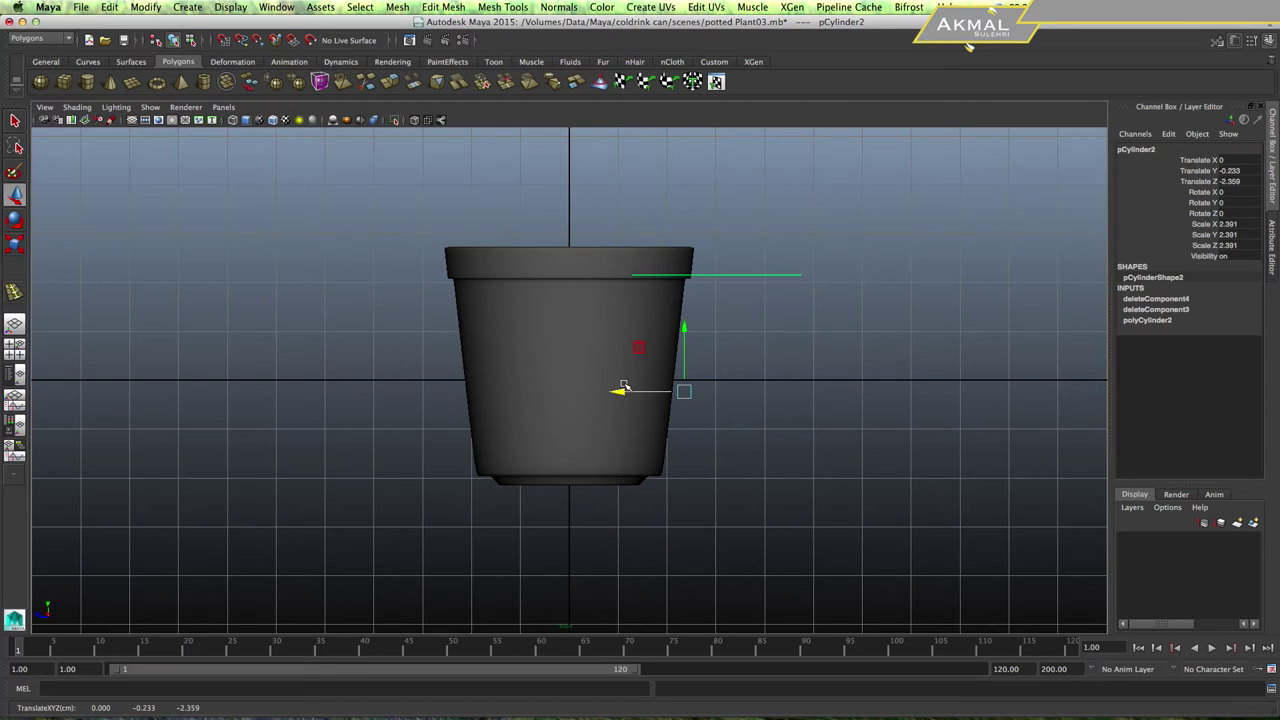
pyautogui.press('5')
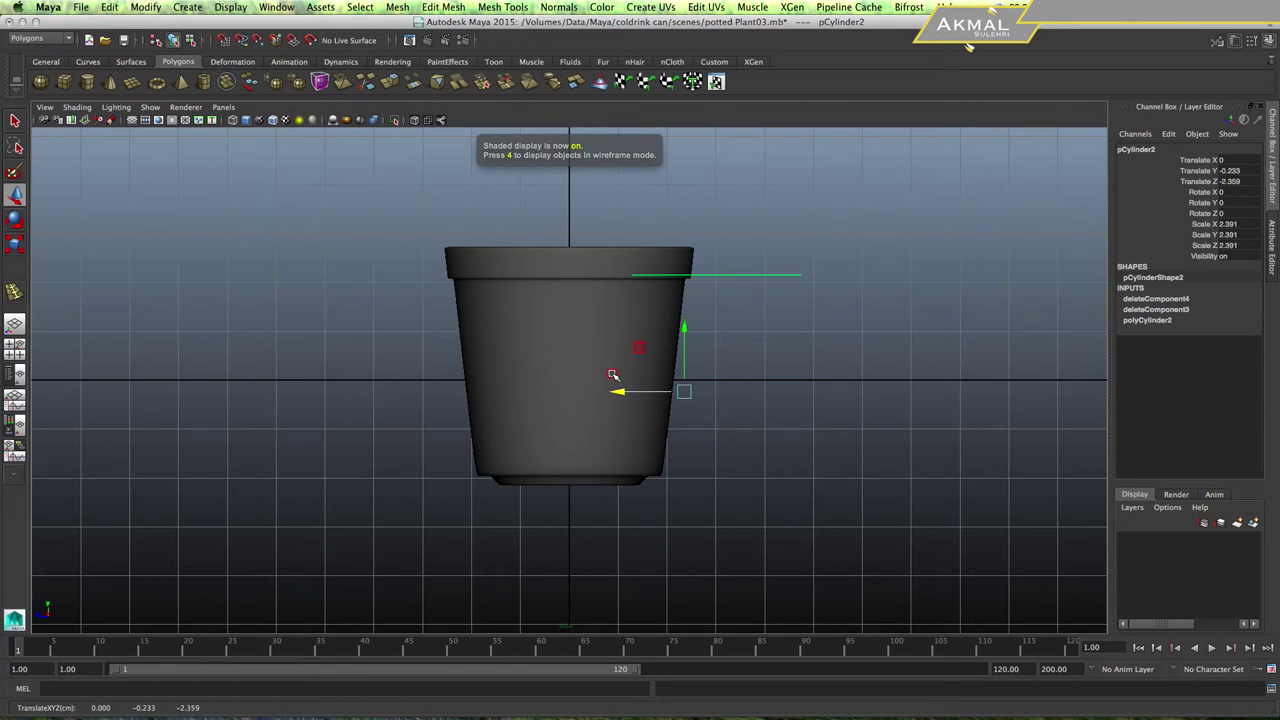
# Position the soil disc centred inside the pot at Translate Y -0.233, just below the rim.
pyautogui.click(613, 375)
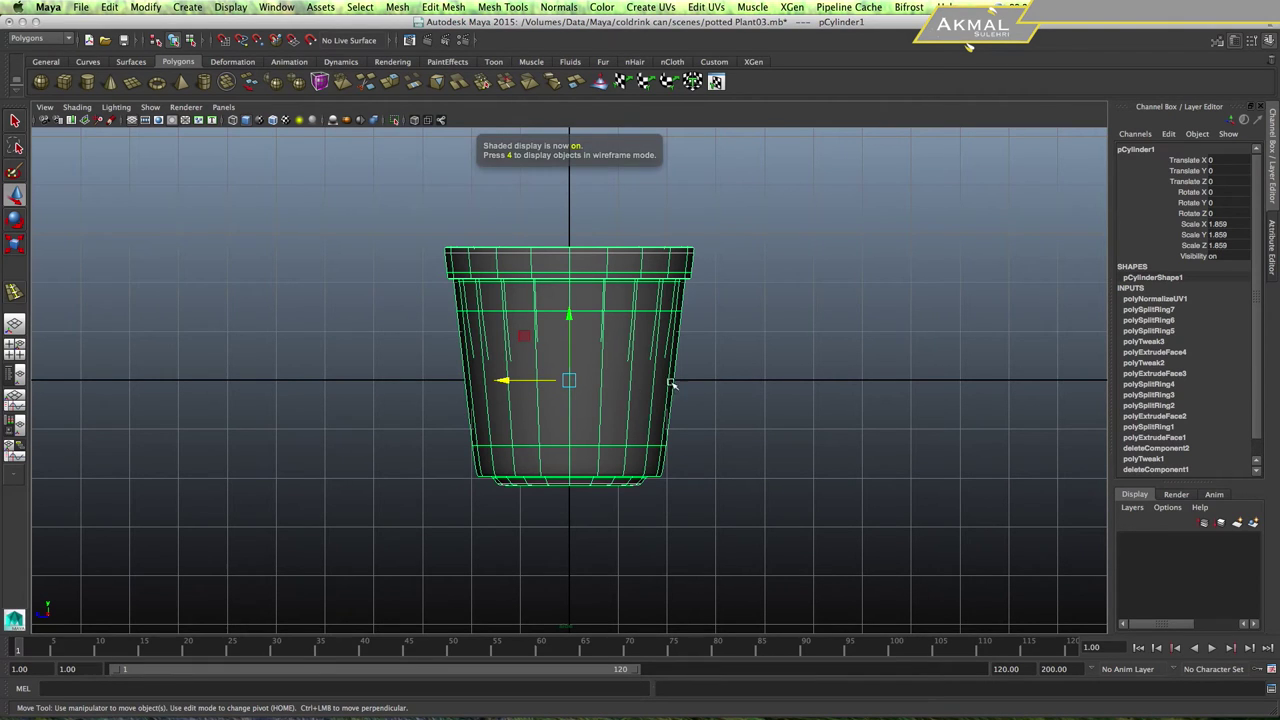
pyautogui.click(745, 388)
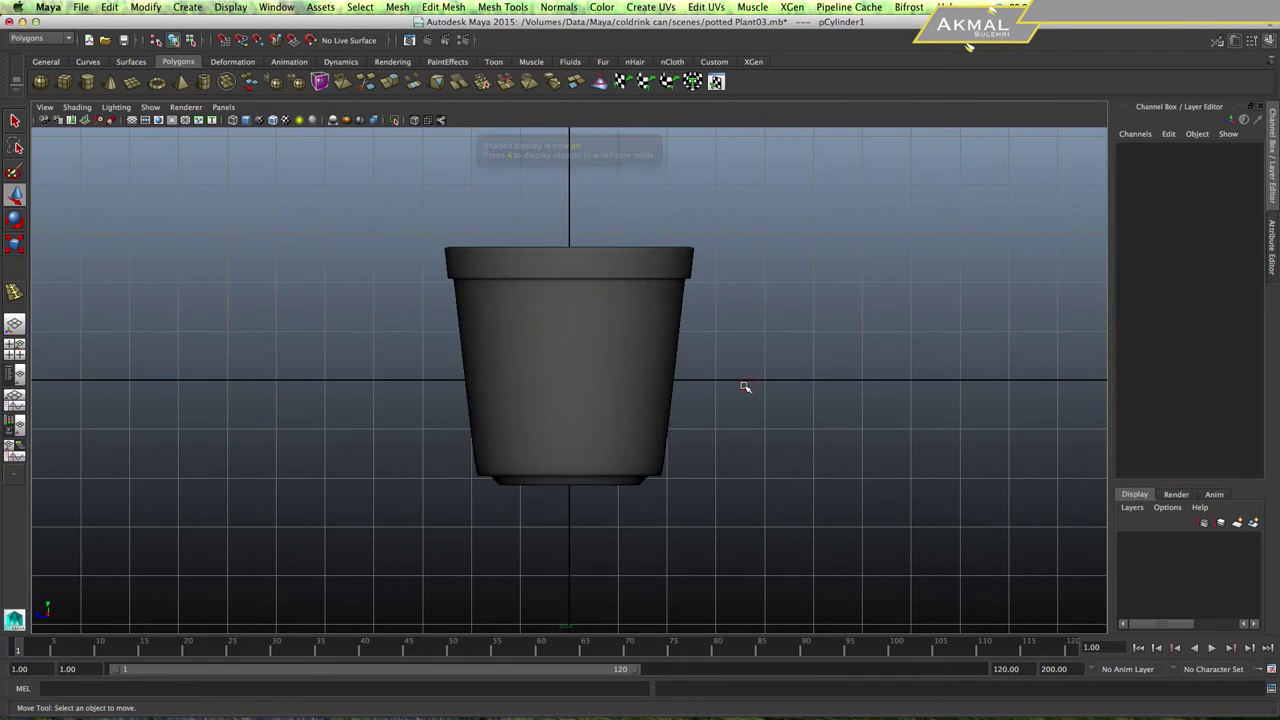
pyautogui.click(620, 379)
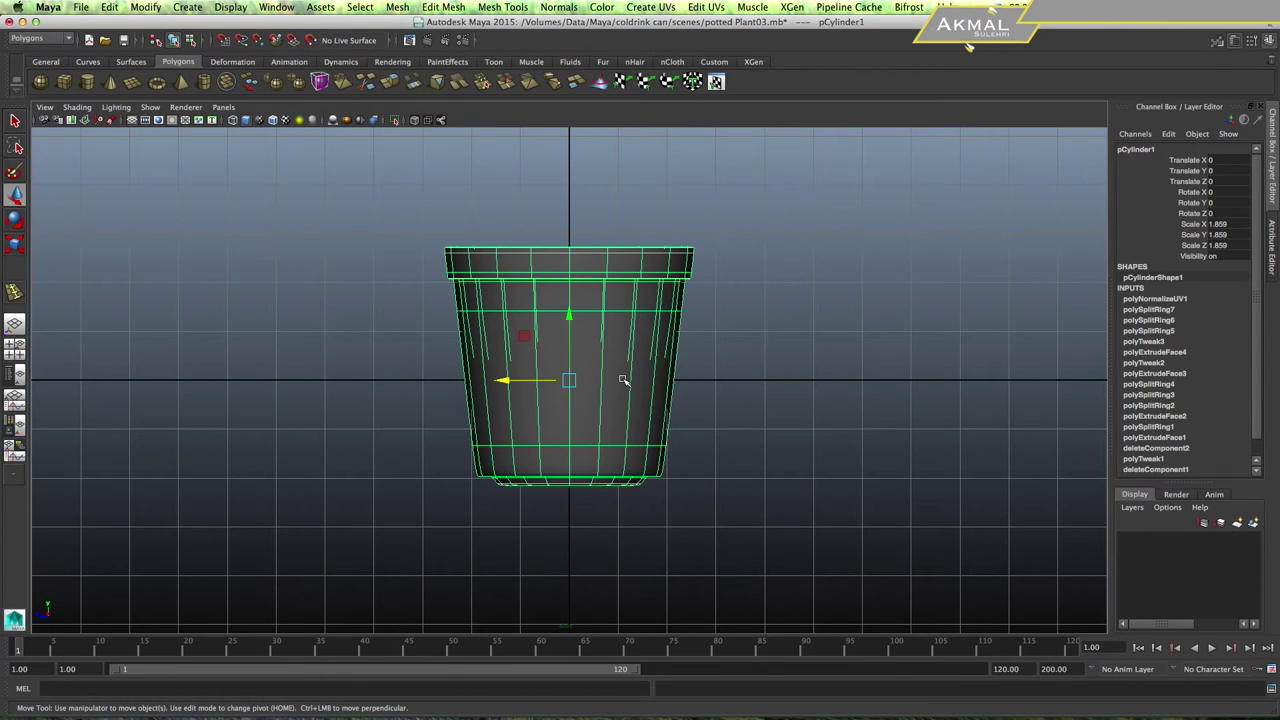
pyautogui.press('4')
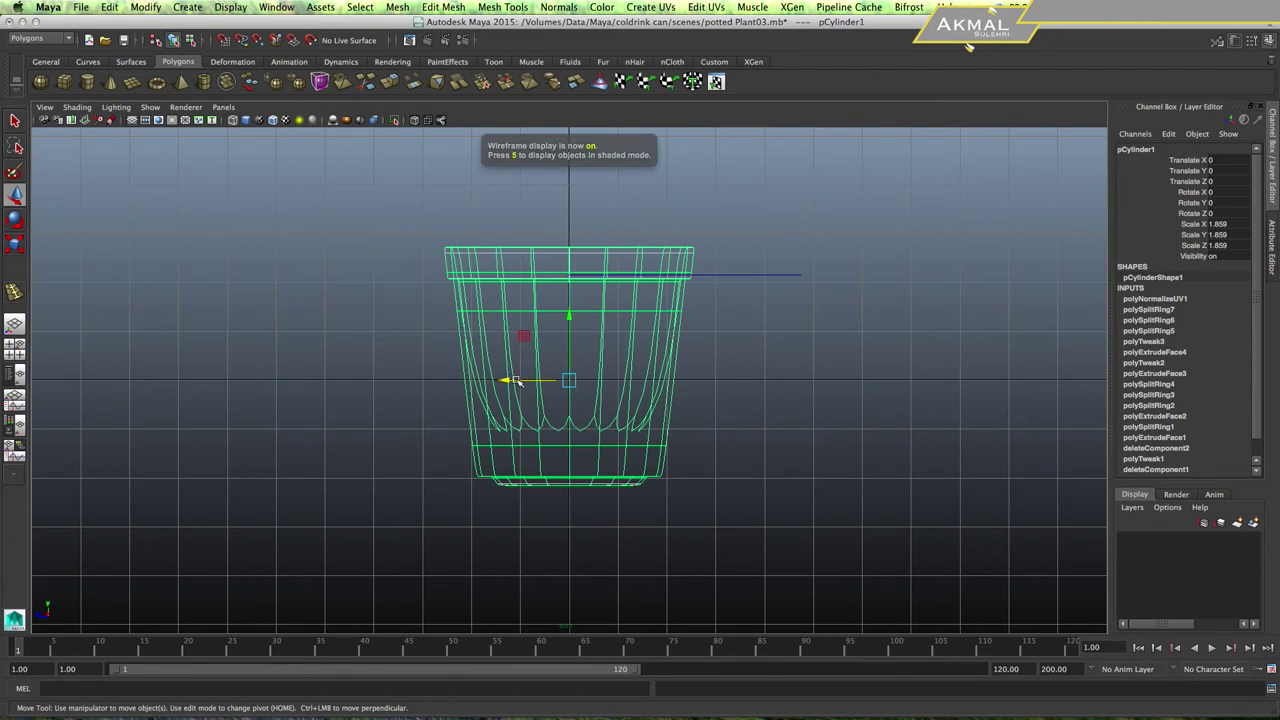
pyautogui.moveTo(497, 380); pyautogui.dragTo(503, 380)
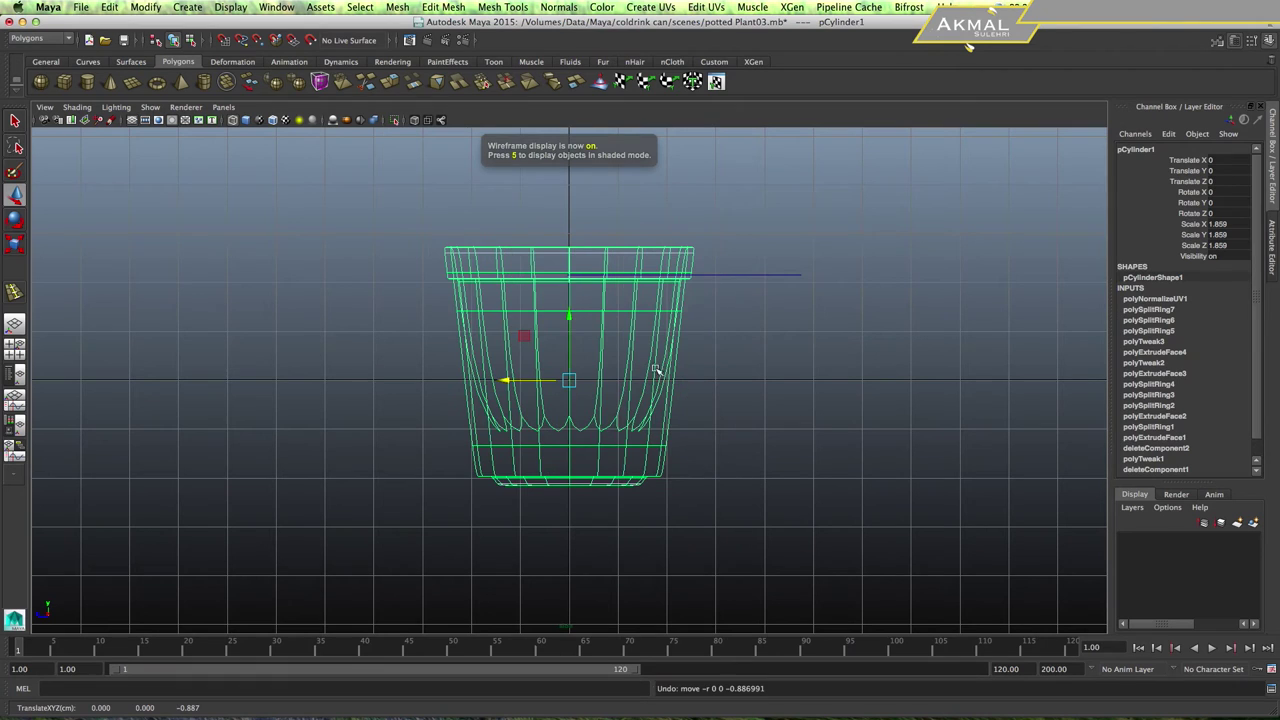
pyautogui.moveTo(746, 246); pyautogui.dragTo(773, 303)
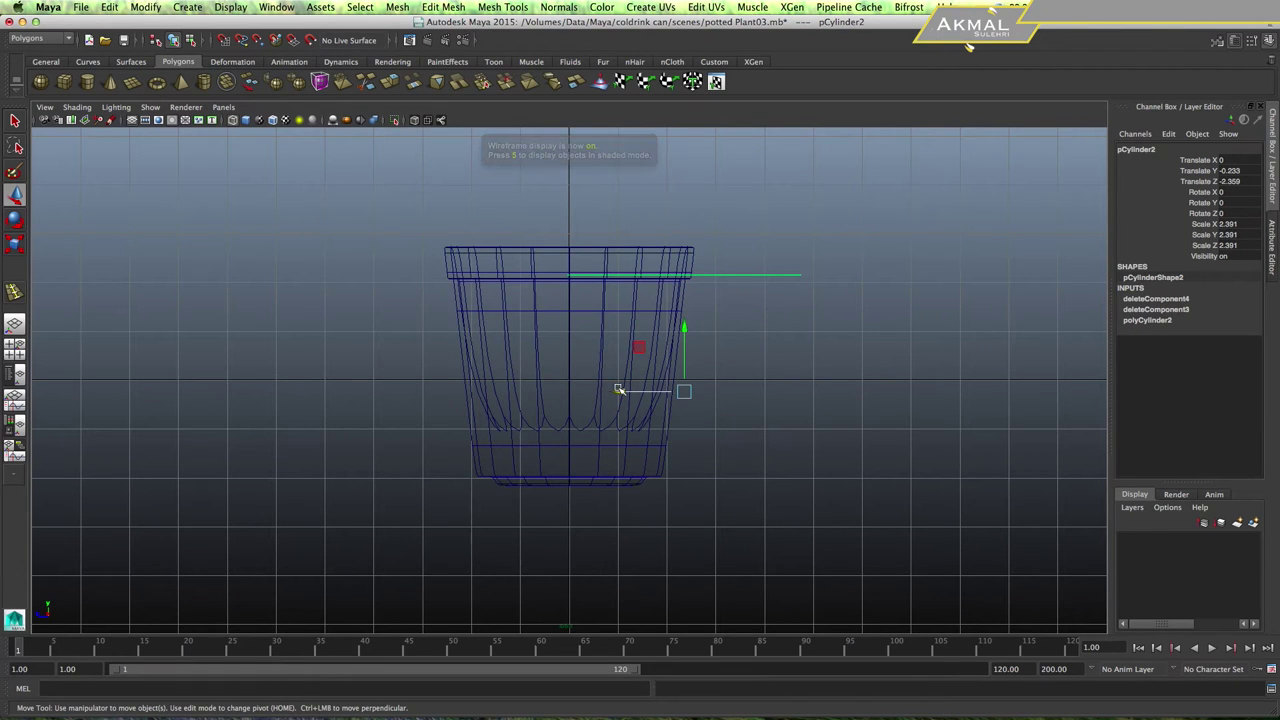
pyautogui.moveTo(562, 391); pyautogui.dragTo(500, 391)
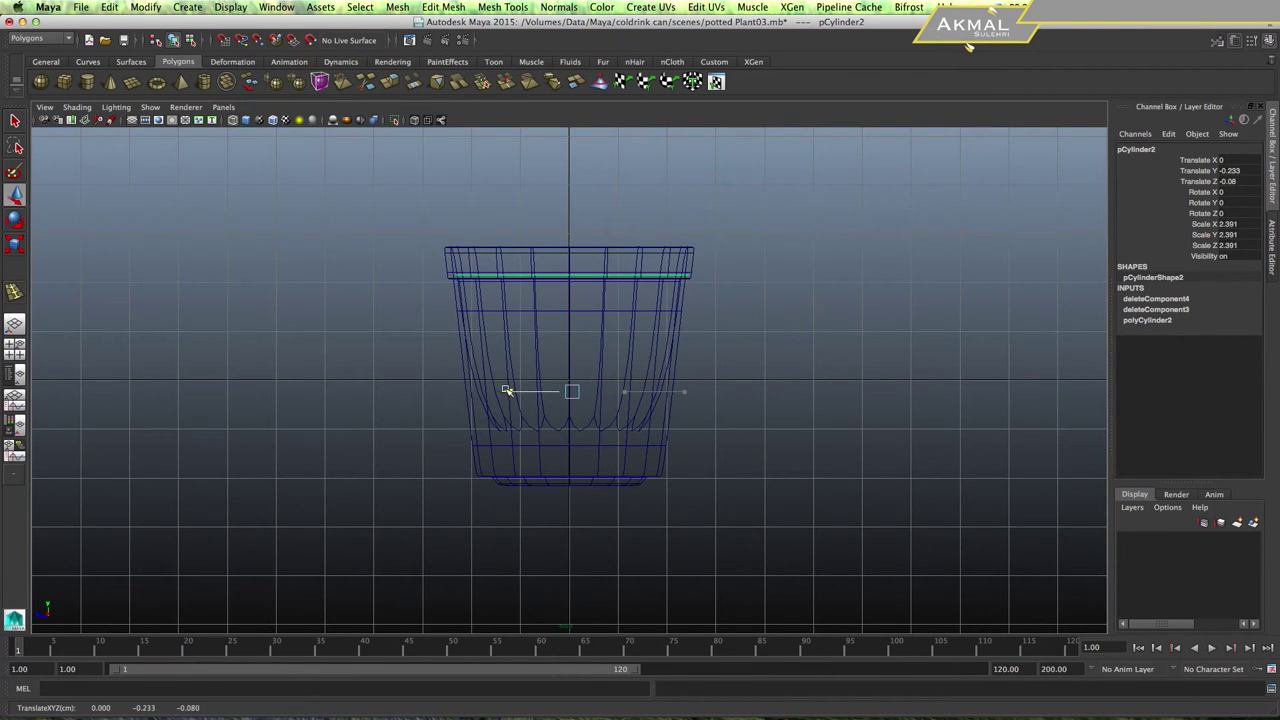
pyautogui.press('space')
pyautogui.press('space')
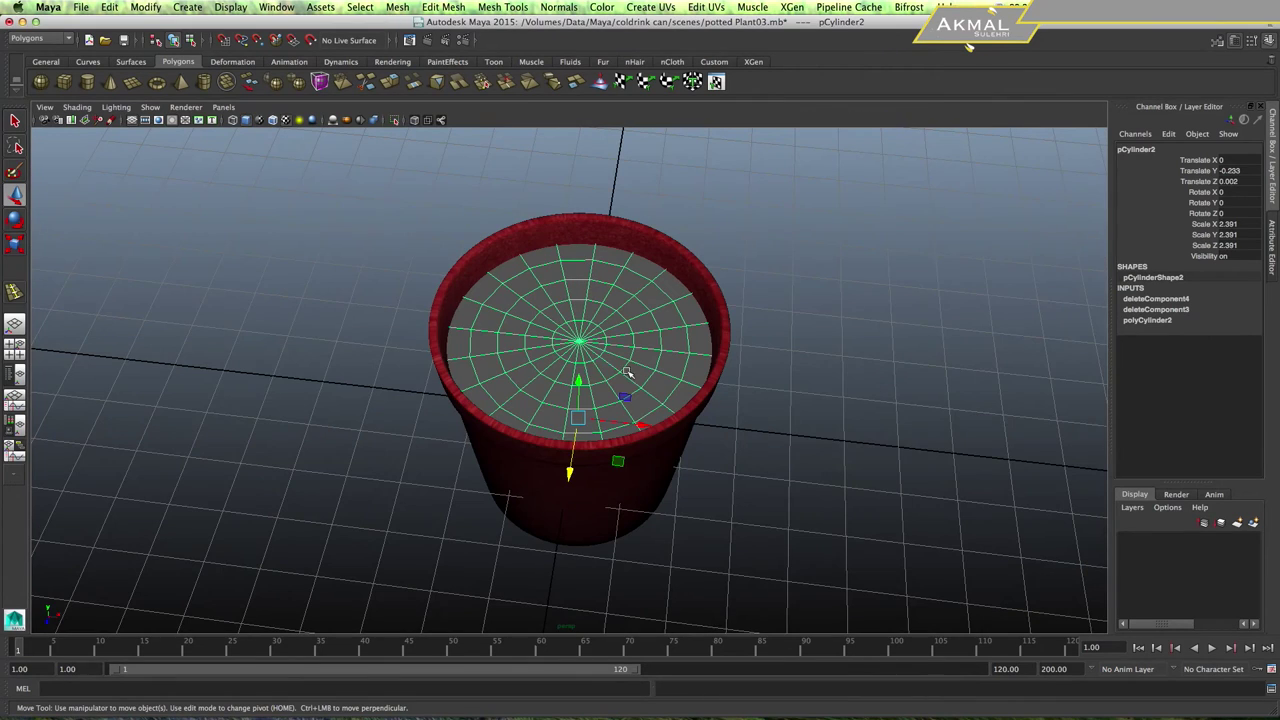
pyautogui.moveTo(604, 343); pyautogui.dragTo(640, 329, button='right')
pyautogui.click(794, 304)
pyautogui.click(603, 360)
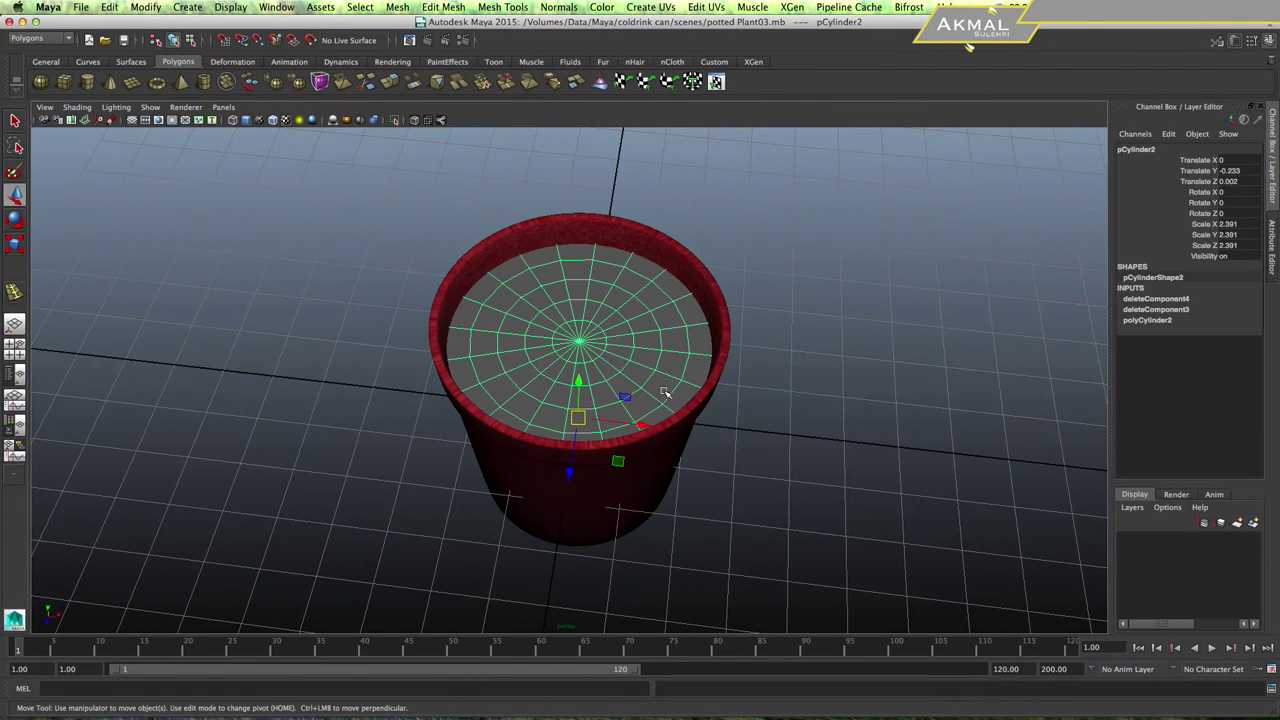
# In vertex mode, raise a right-side soil vertex and lower a left-side one.
pyautogui.moveTo(628, 395)
pyautogui.keyDown('alt'); pyautogui.mouseDown()
pyautogui.moveTo(643, 289)
pyautogui.moveTo(651, 366)
pyautogui.moveTo(617, 374)
pyautogui.moveTo(629, 394)
pyautogui.moveTo(640, 350)
pyautogui.moveTo(643, 363)
pyautogui.mouseUp(); pyautogui.keyUp('alt')
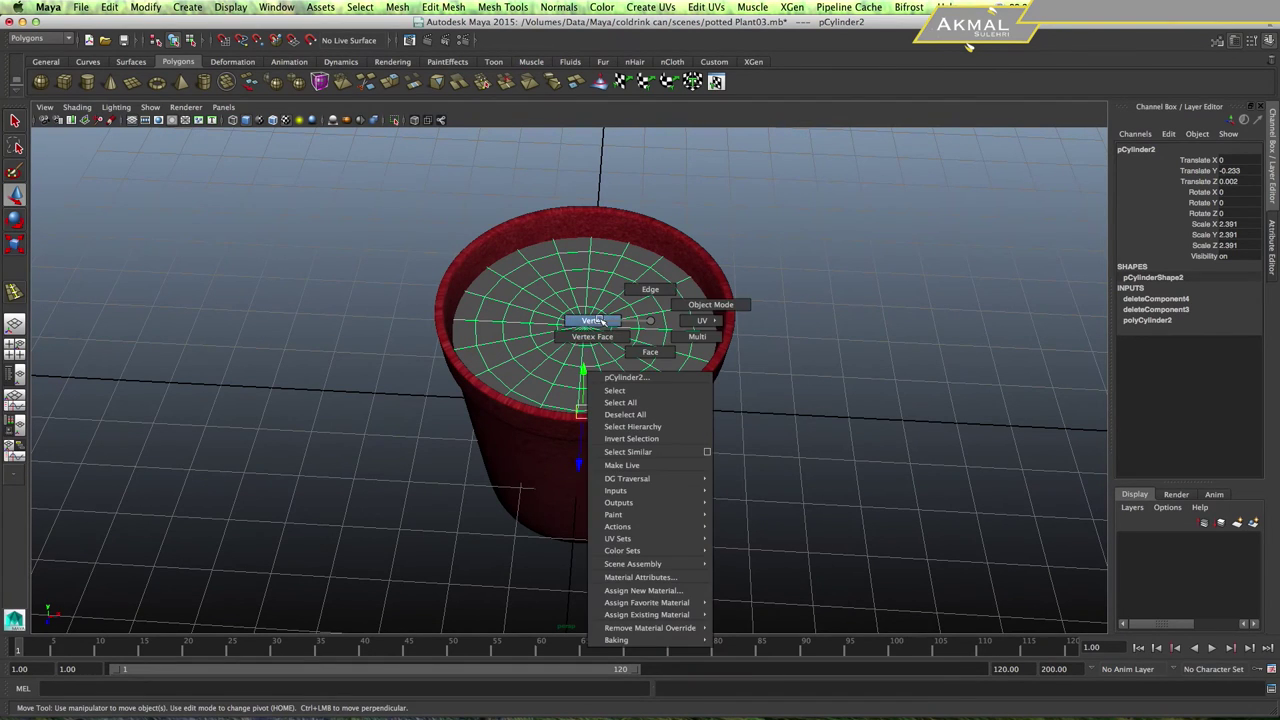
pyautogui.moveTo(650, 322); pyautogui.dragTo(588, 320, button='right')
pyautogui.click(645, 343)
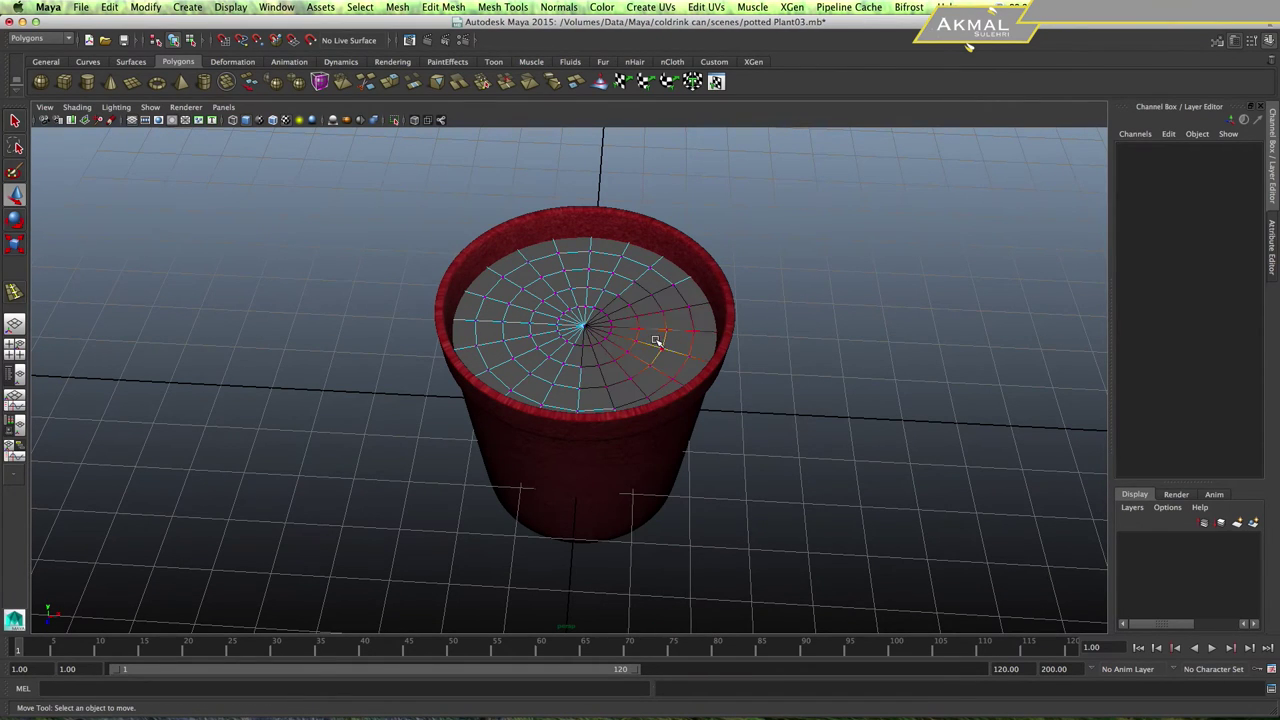
pyautogui.click(667, 330)
pyautogui.moveTo(674, 290); pyautogui.dragTo(673, 275)
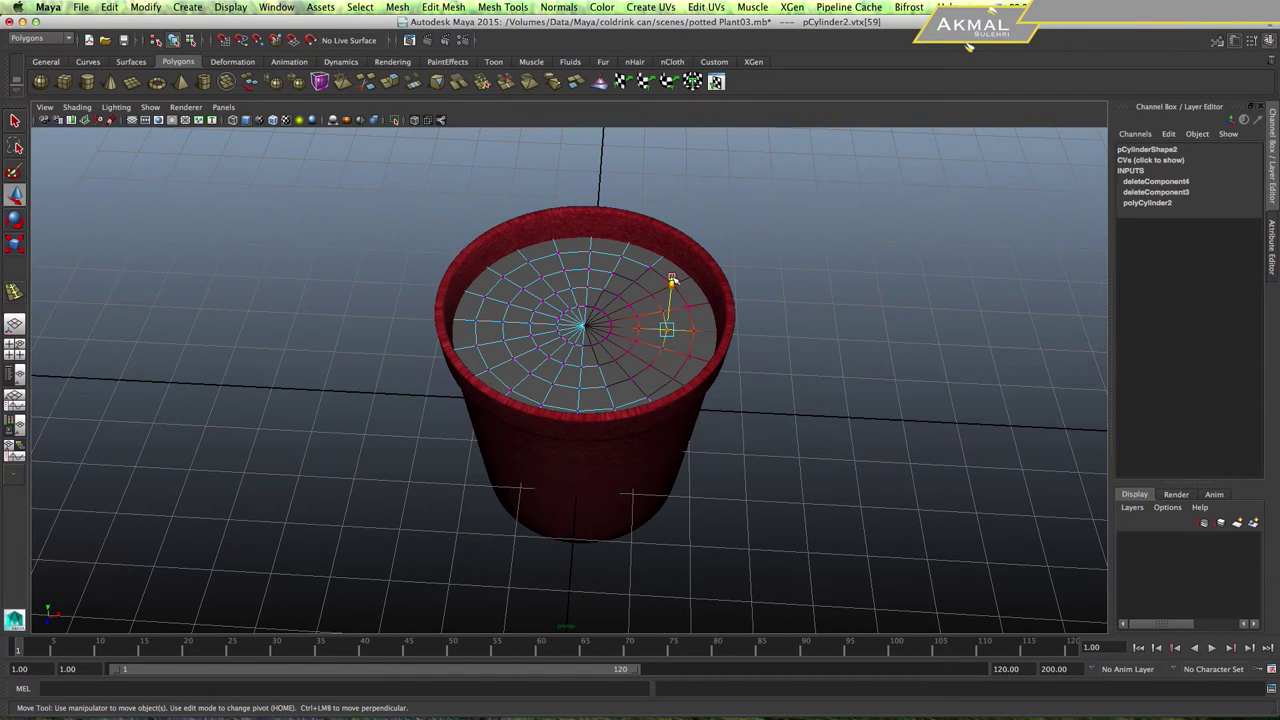
pyautogui.click(529, 323)
pyautogui.moveTo(530, 278); pyautogui.dragTo(567, 279)
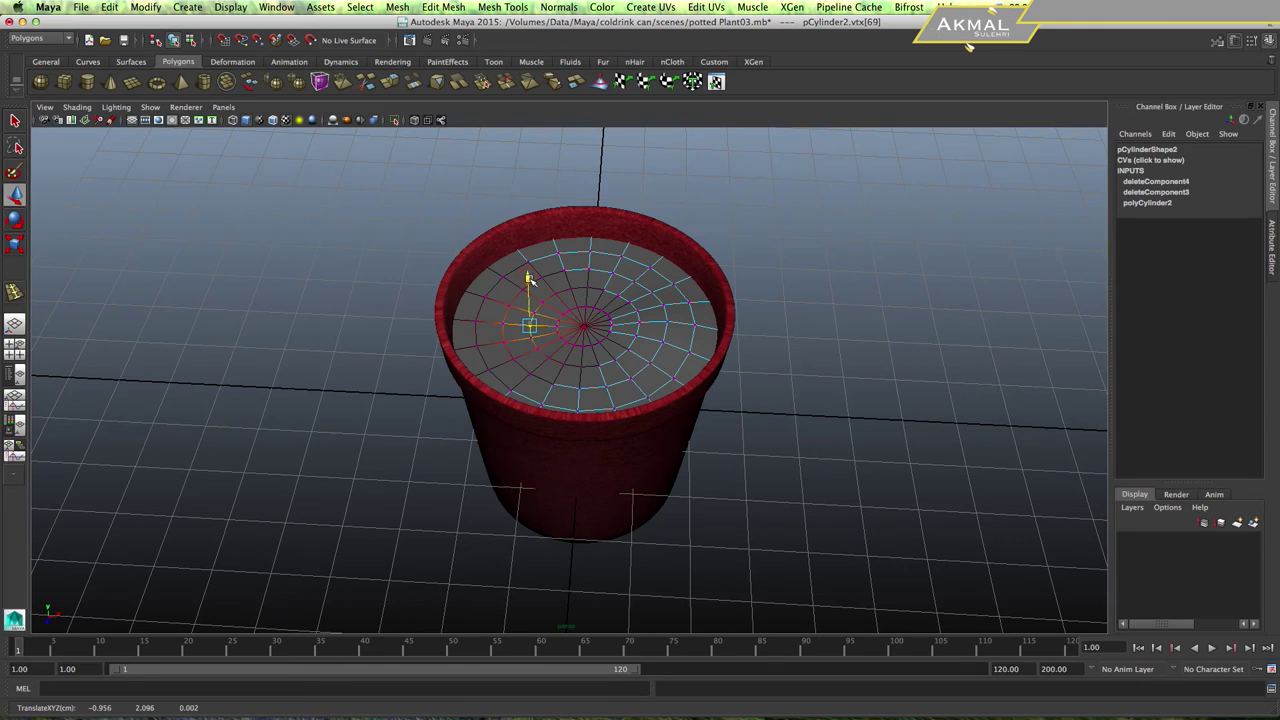
# Push back and front soil vertices down into dents, then return to object mode.
pyautogui.click(589, 265)
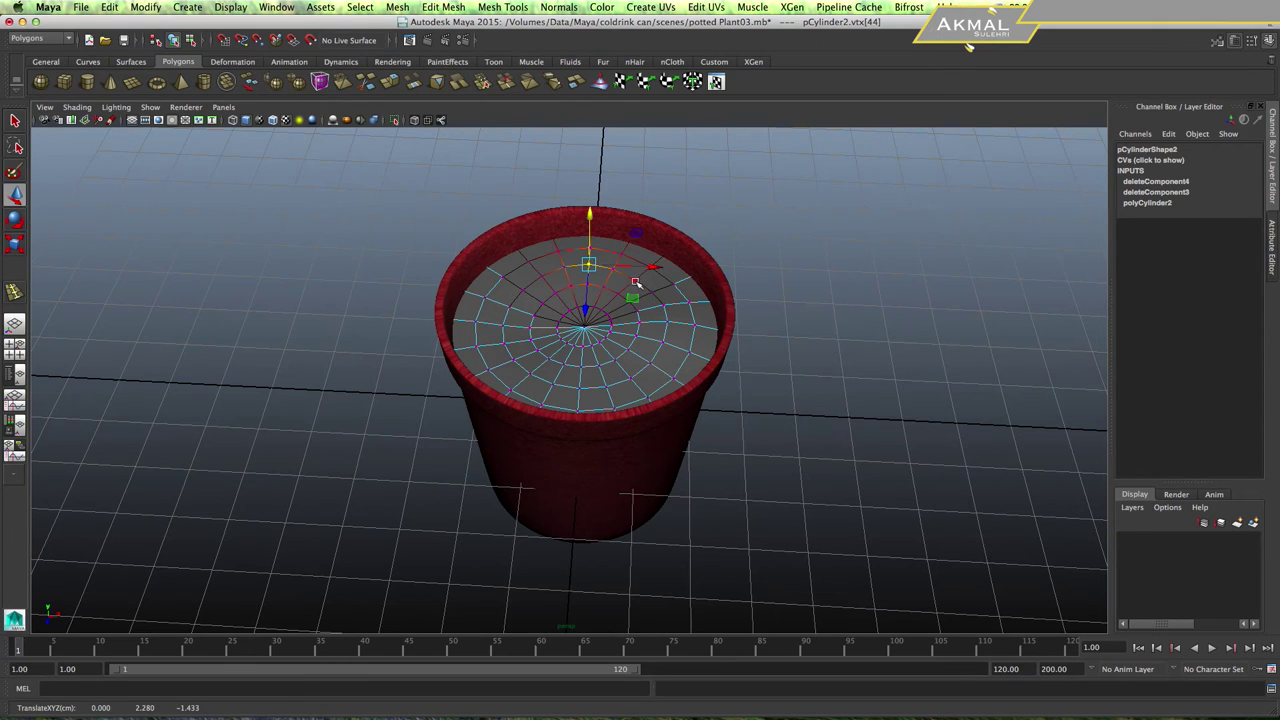
pyautogui.click(634, 283)
pyautogui.moveTo(640, 236); pyautogui.dragTo(640, 238)
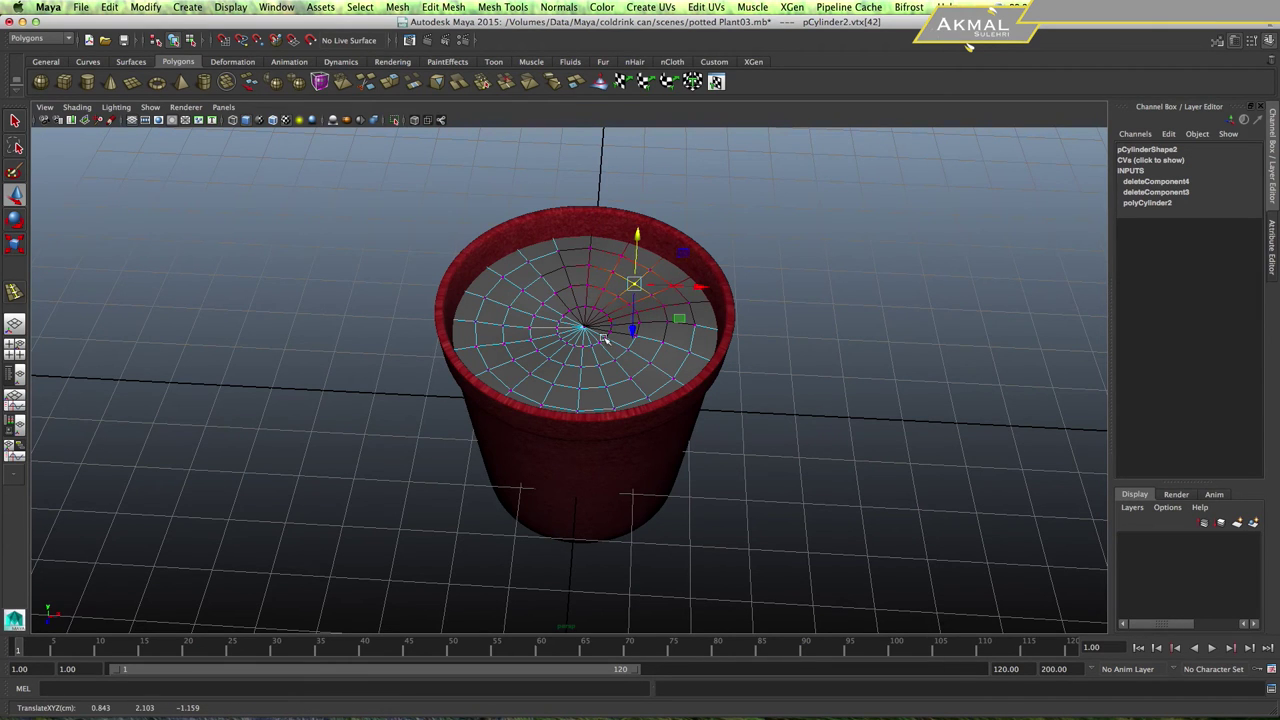
pyautogui.click(606, 391)
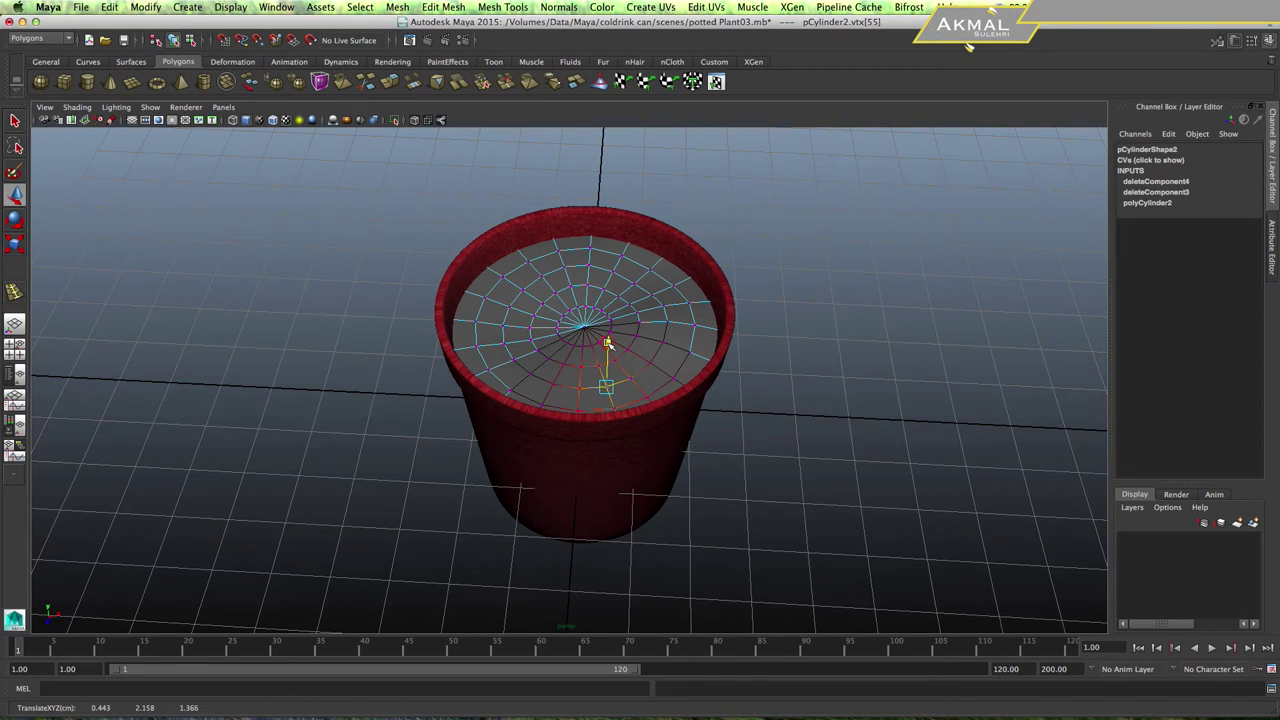
pyautogui.moveTo(608, 349); pyautogui.dragTo(608, 356)
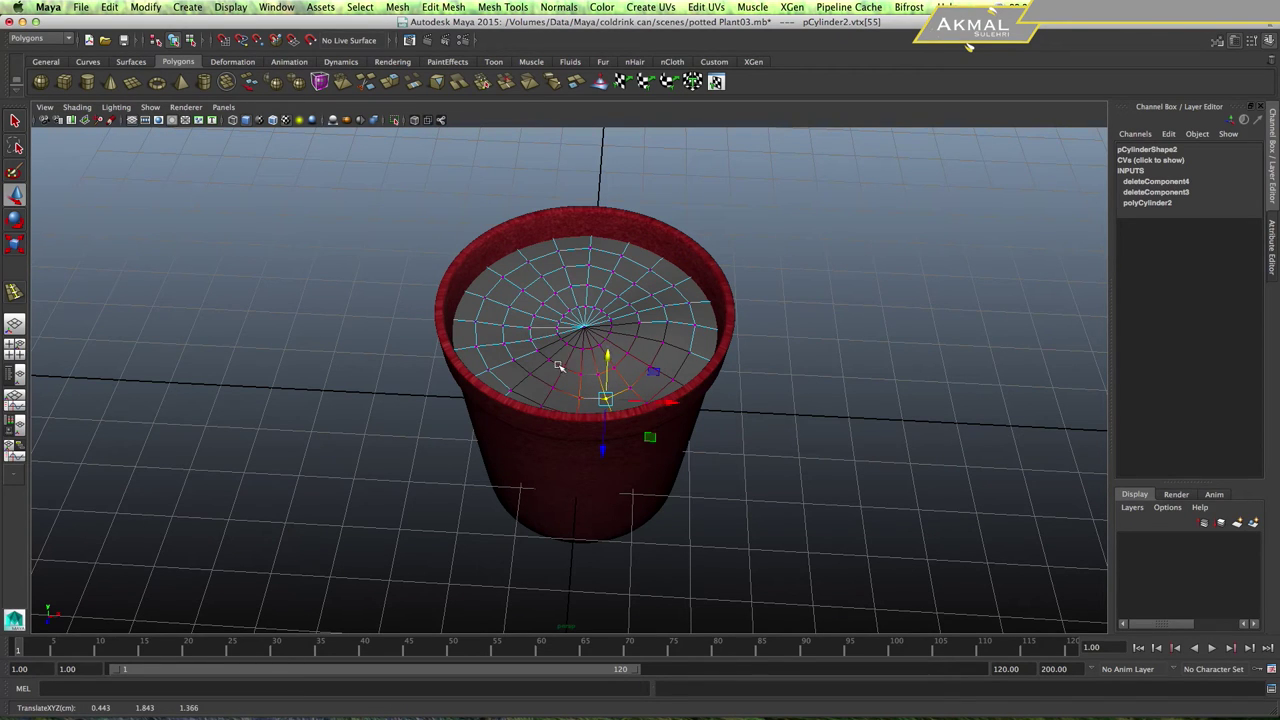
pyautogui.click(15, 121)
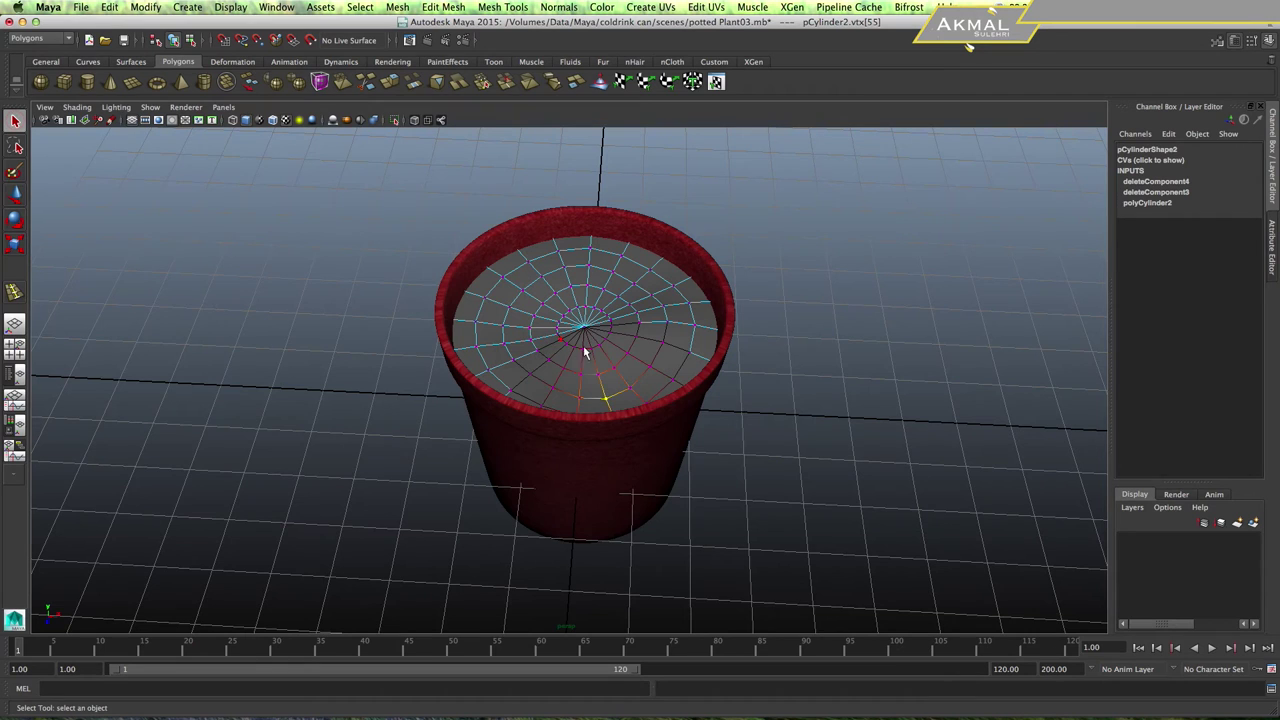
pyautogui.rightClick(602, 336)
pyautogui.click(637, 321)
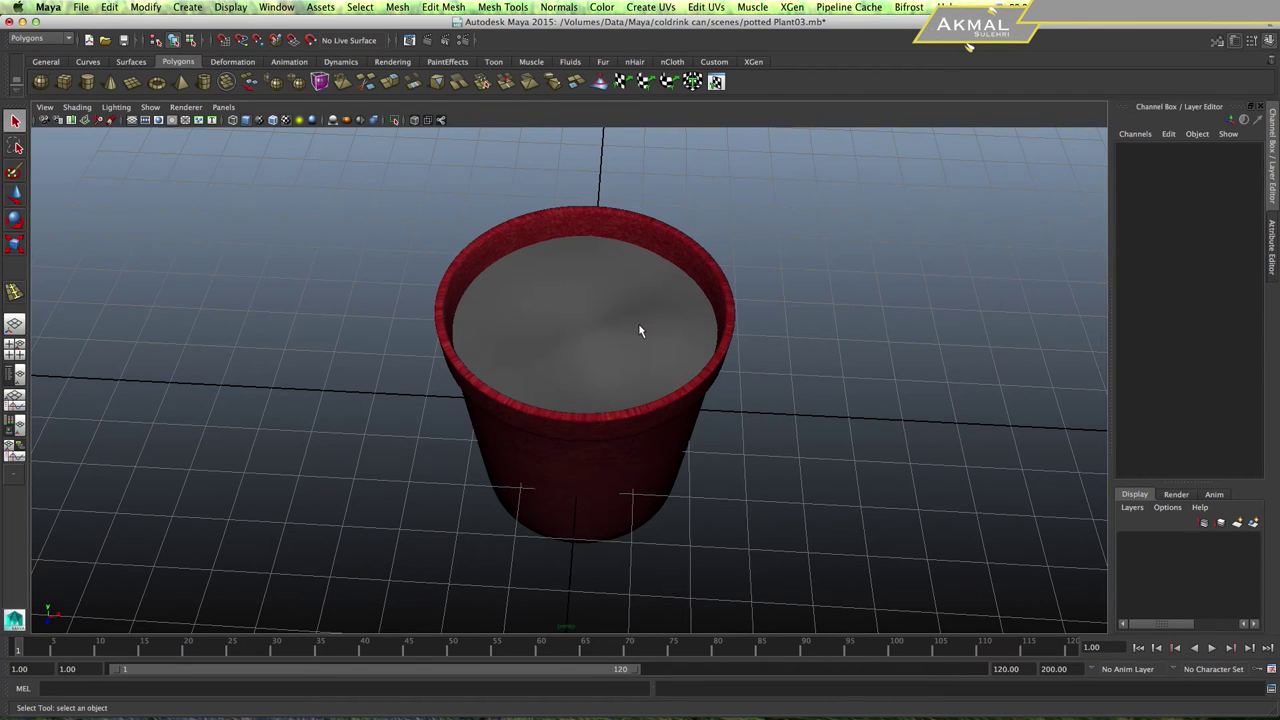
# Save the scene as potted Plant03.mb and choose Assign New Material for the soil disc.
pyautogui.click(642, 353)
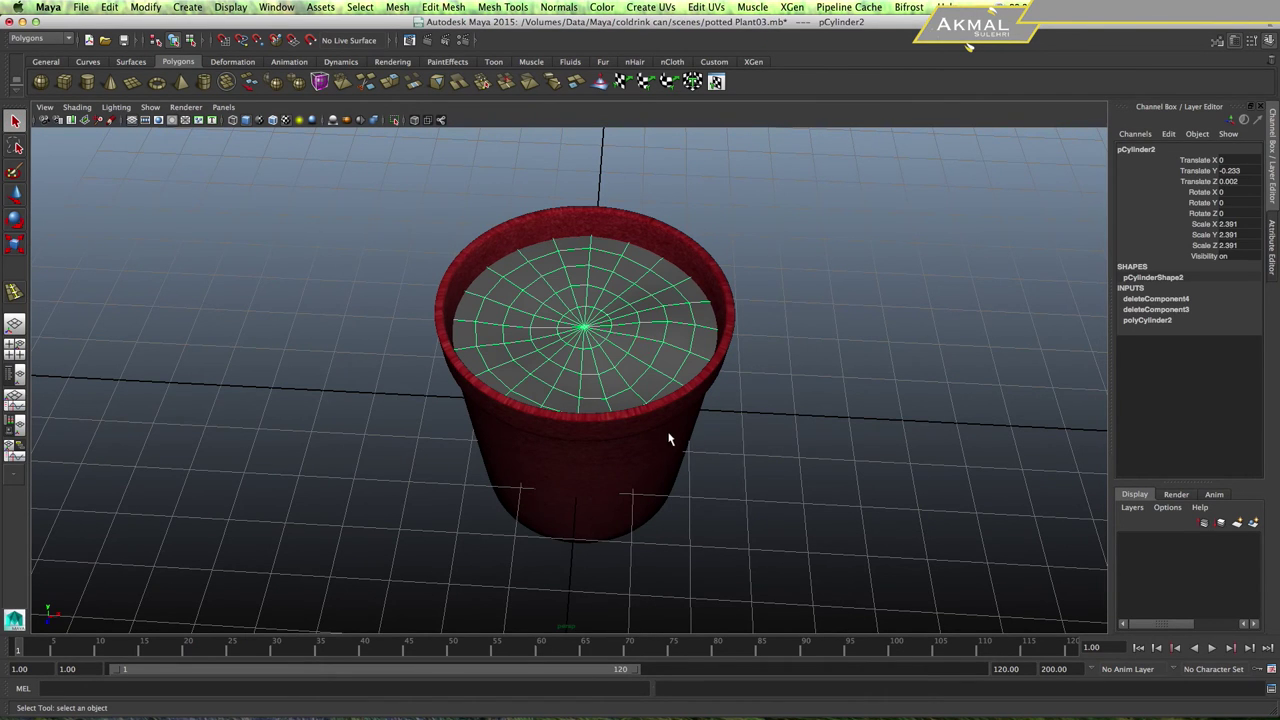
pyautogui.keyDown('alt'); pyautogui.moveTo(651, 409); pyautogui.dragTo(666, 443); pyautogui.keyUp('alt')
pyautogui.hotkey('ctrl', 's')
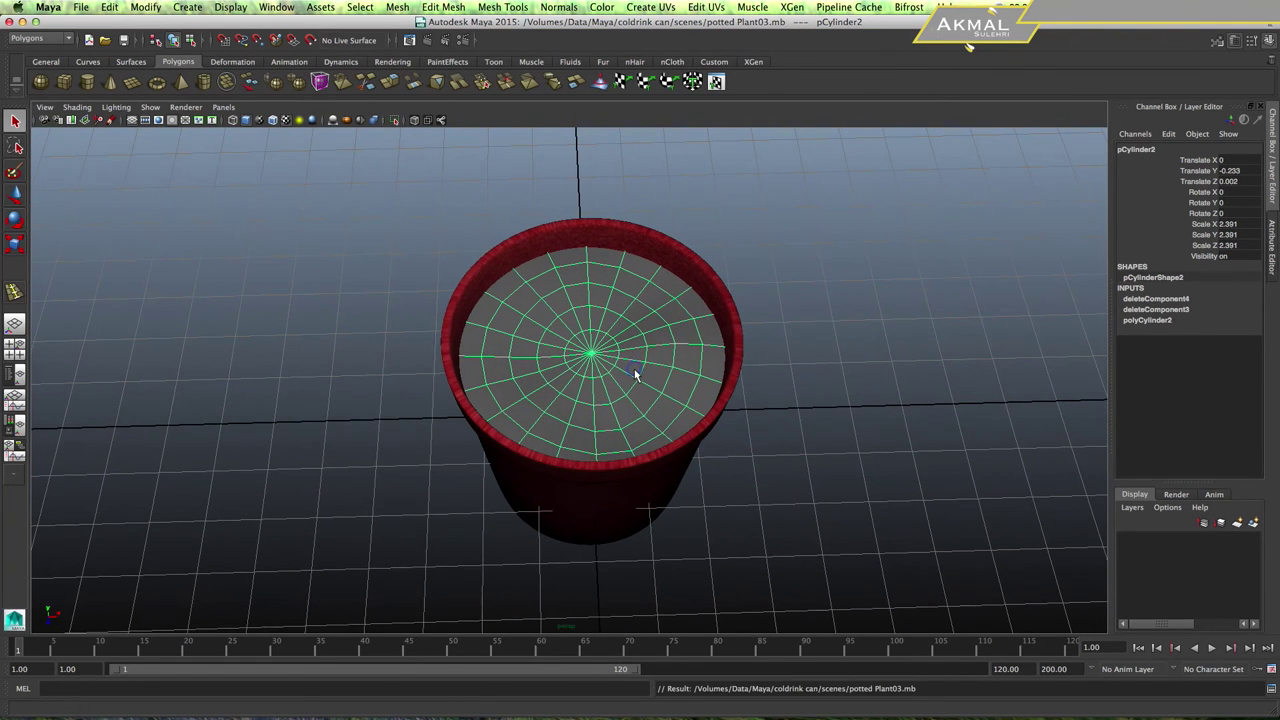
pyautogui.moveTo(634, 369); pyautogui.dragTo(663, 640, button='right')
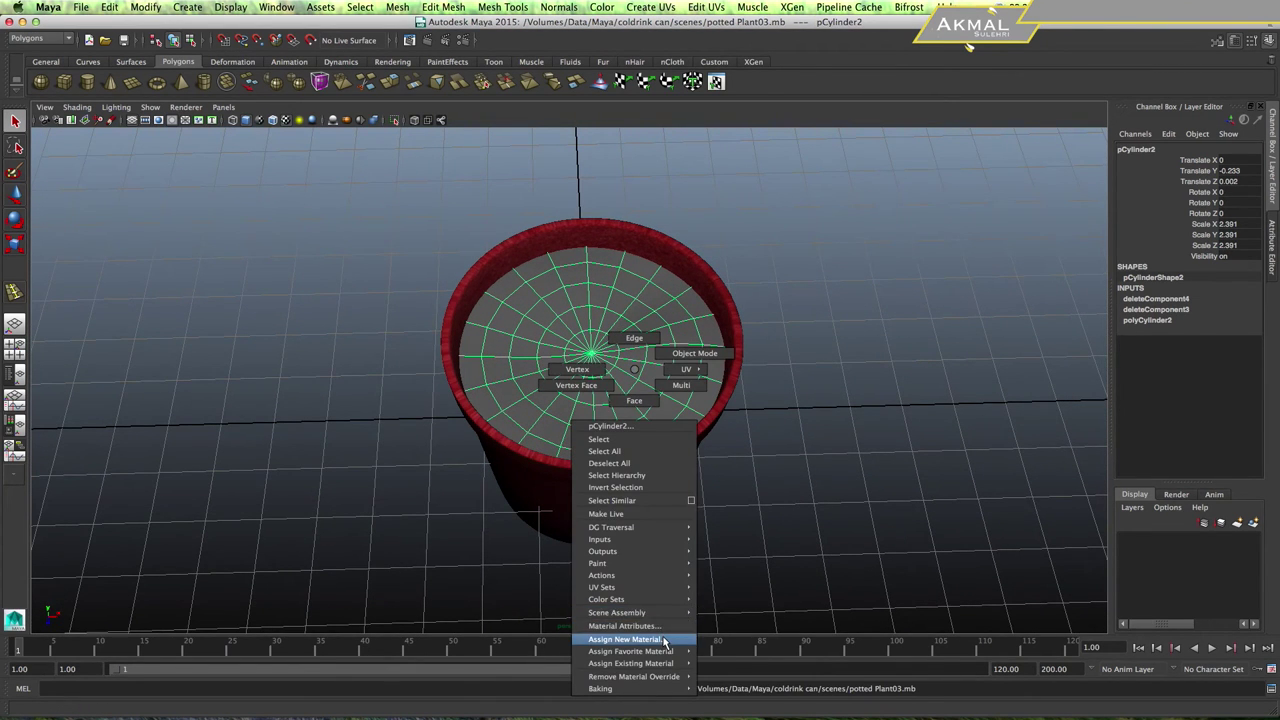
pyautogui.click(663, 640)
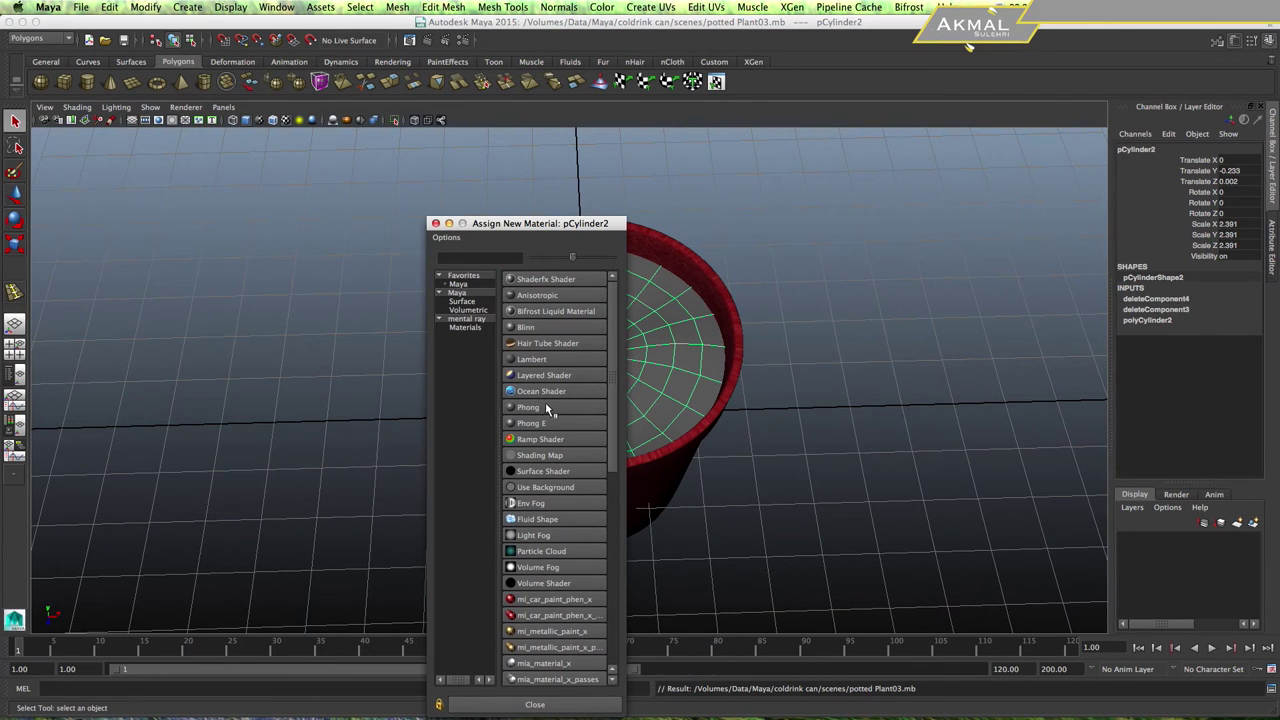
# Assign a Lambert (lambert3) to the soil disc and load the dirt ground JPG as its Color texture.
pyautogui.click(540, 360)
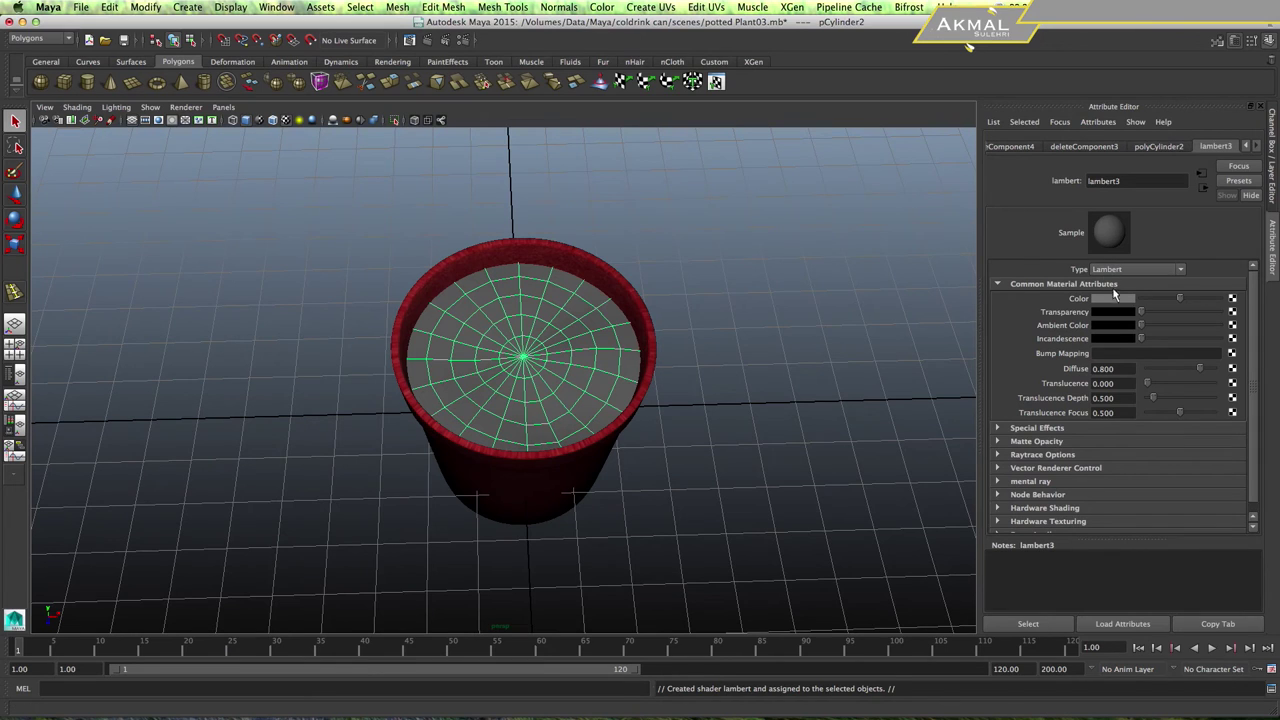
pyautogui.click(1232, 298)
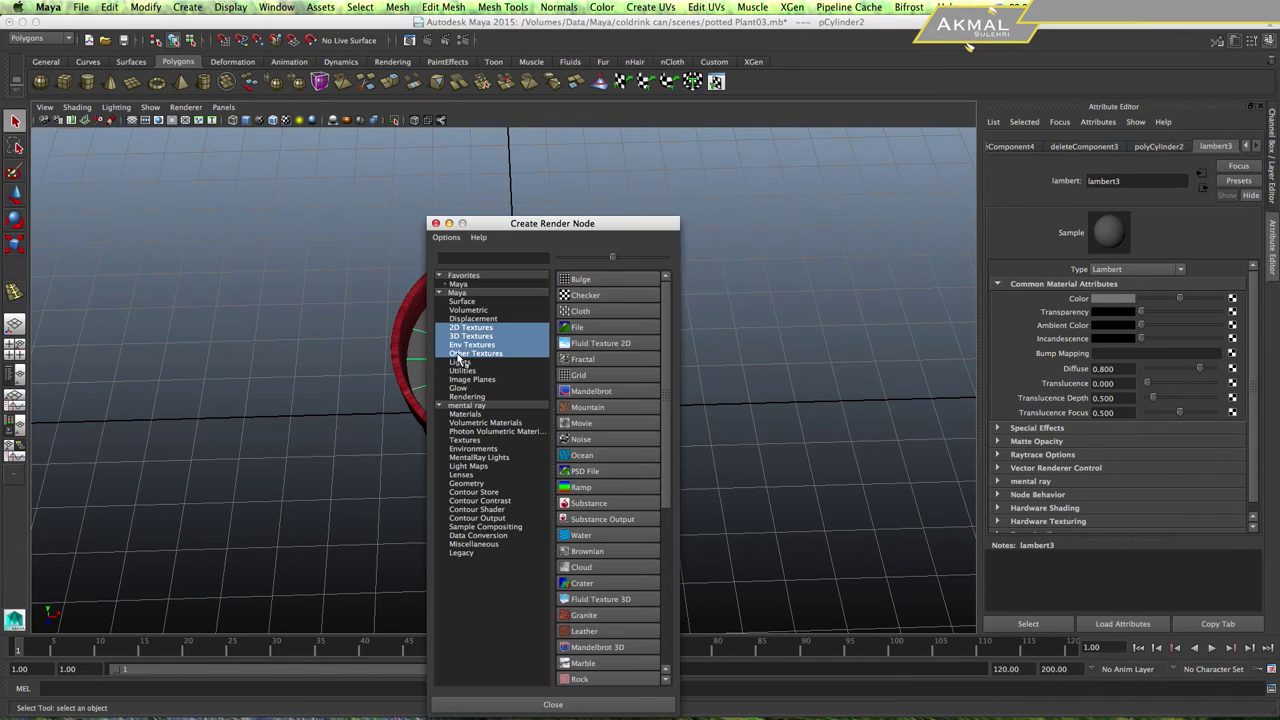
pyautogui.click(578, 332)
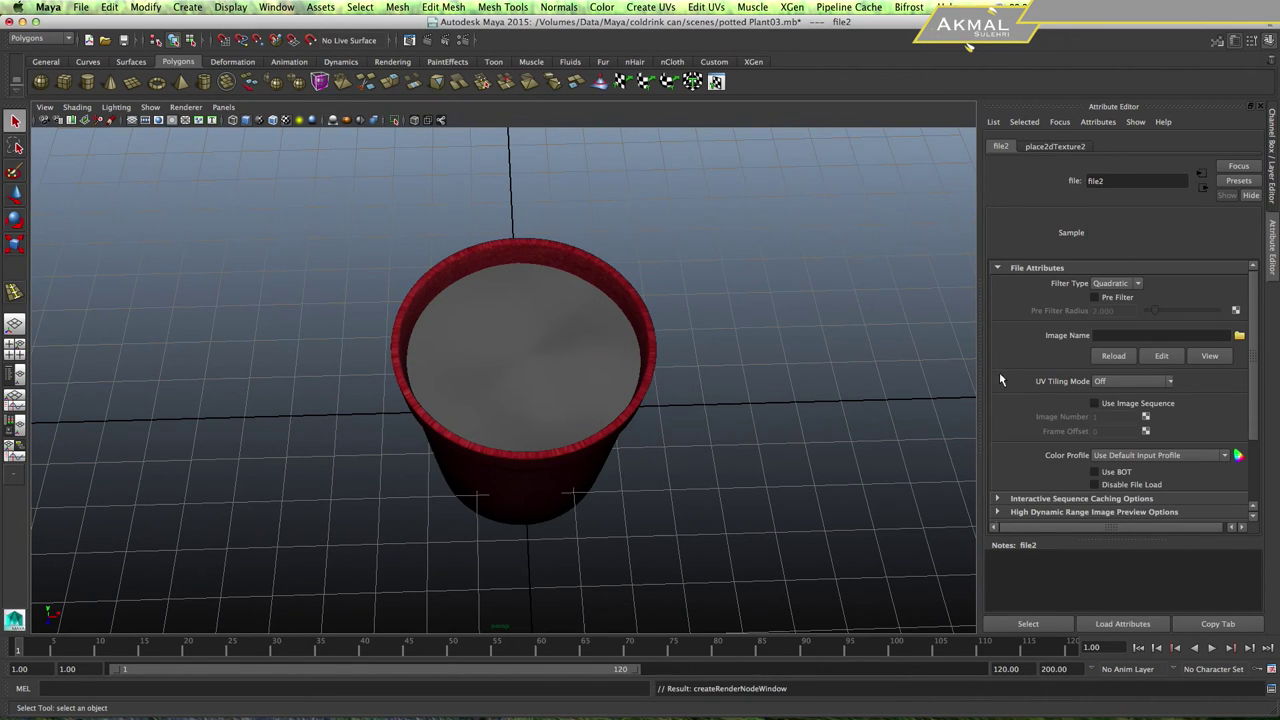
pyautogui.click(1239, 336)
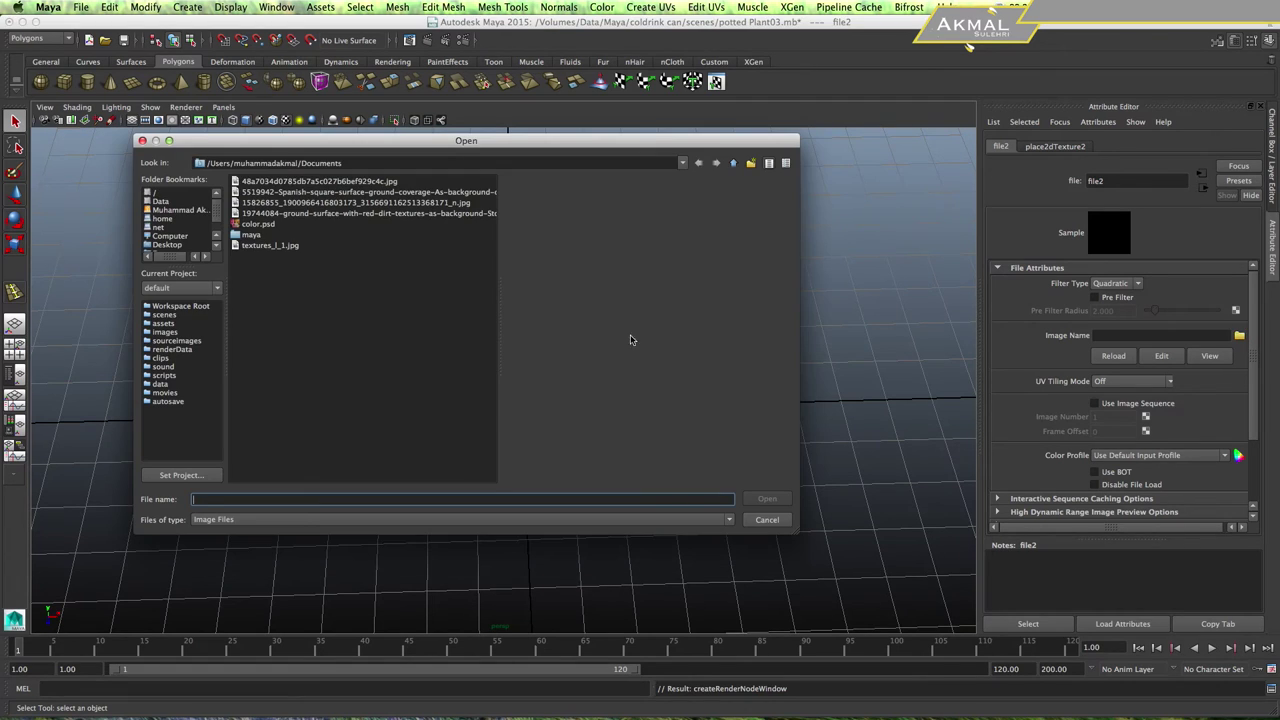
pyautogui.click(330, 181)
pyautogui.click(380, 191)
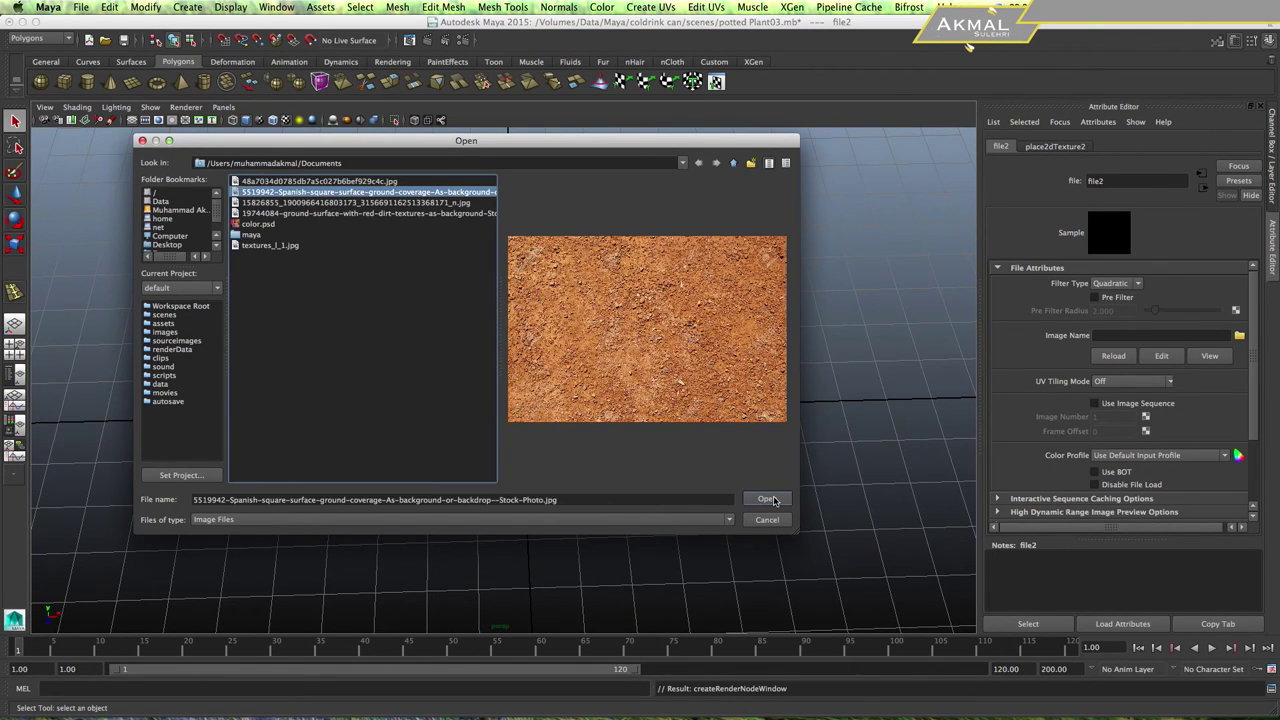
pyautogui.click(766, 499)
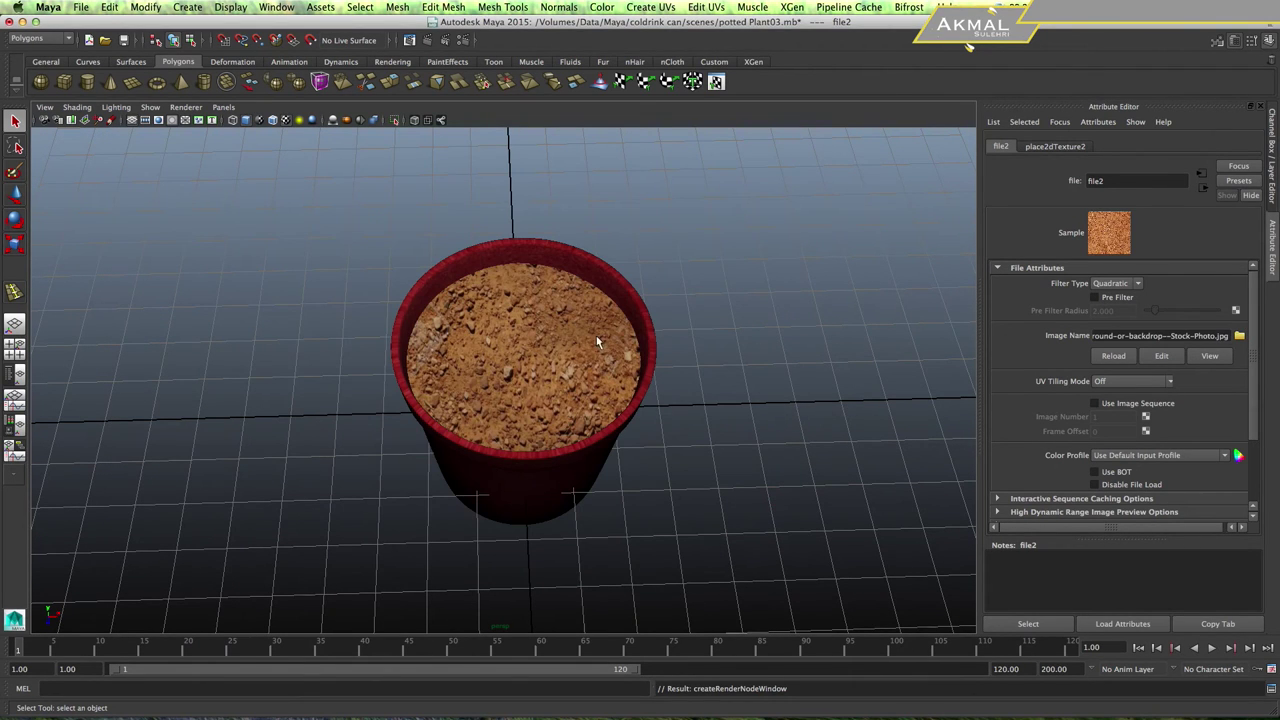
# Normalize the soil disc's UVs so the dirt texture fits its surface.
pyautogui.click(701, 8)
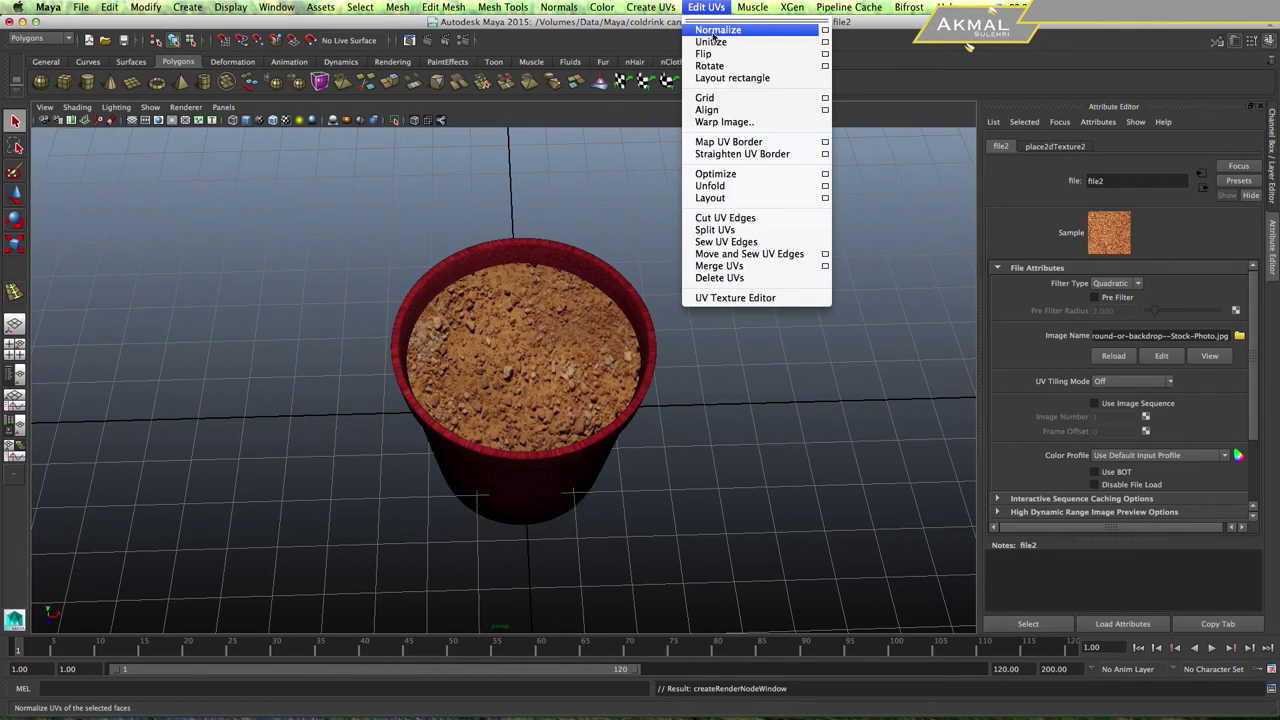
pyautogui.click(717, 35)
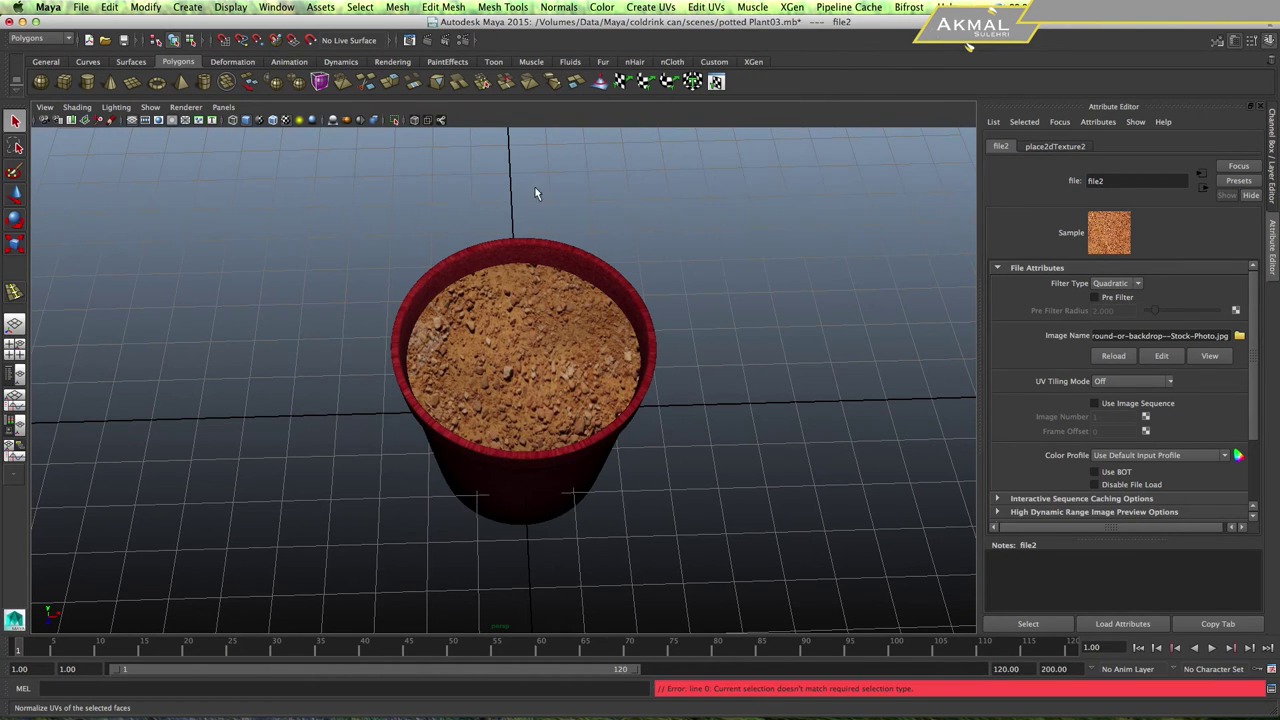
pyautogui.click(561, 364)
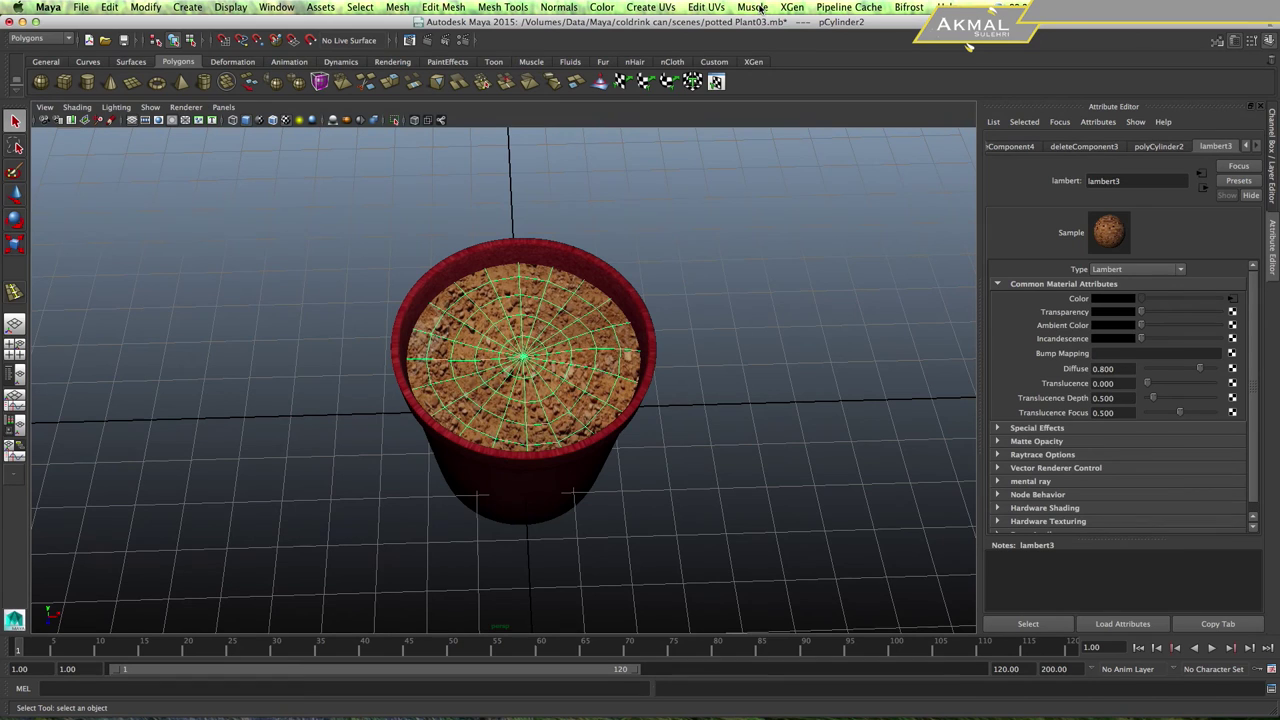
pyautogui.click(718, 9)
pyautogui.click(731, 35)
pyautogui.click(703, 288)
# Save the scene and orbit around the textured pot and soil to check them.
pyautogui.moveTo(620, 425)
pyautogui.keyDown('alt'); pyautogui.mouseDown()
pyautogui.moveTo(586, 400)
pyautogui.moveTo(589, 380)
pyautogui.moveTo(594, 417)
pyautogui.mouseUp(); pyautogui.keyUp('alt')
pyautogui.hotkey('ctrl', 's')
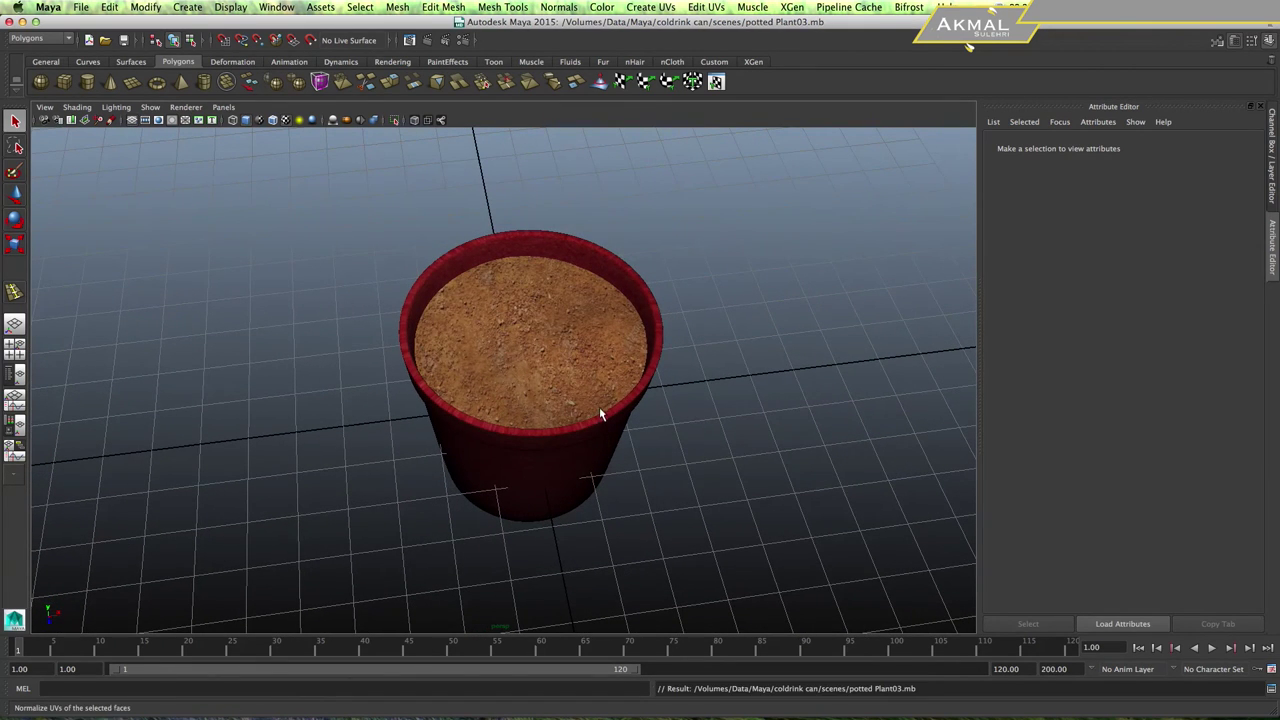
pyautogui.scroll(-5, 618, 380)
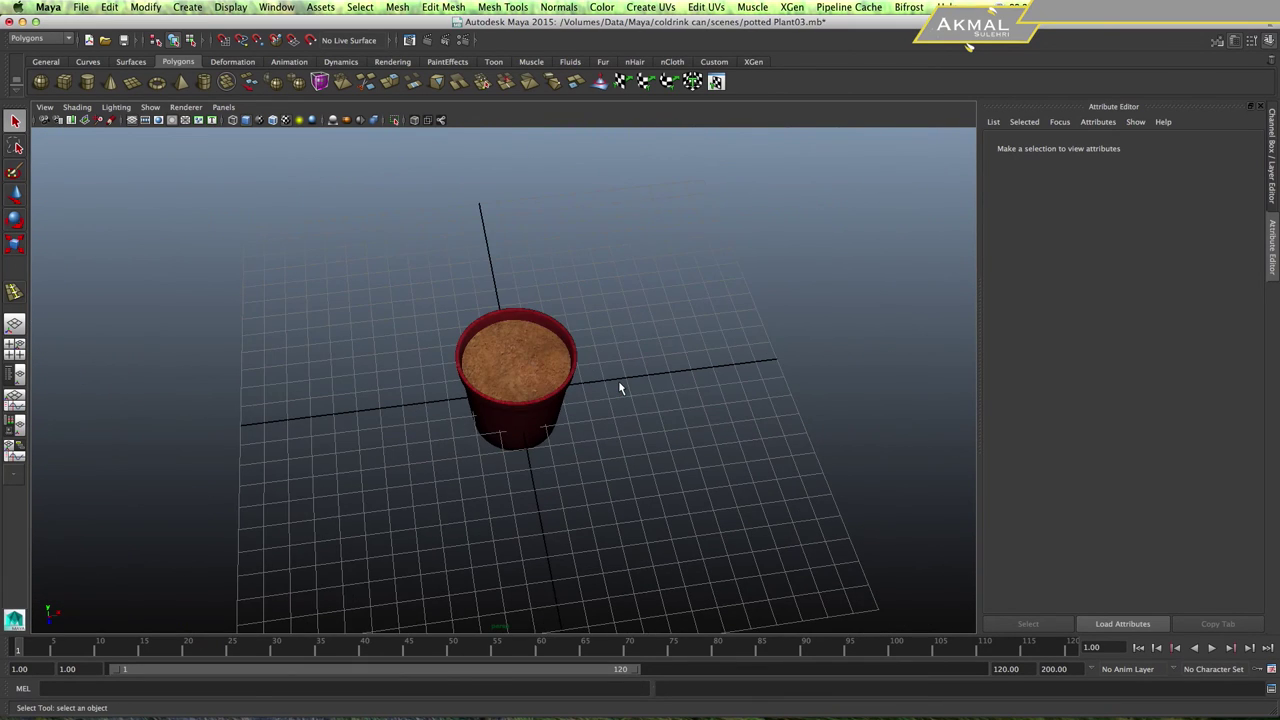
pyautogui.keyDown('alt'); pyautogui.moveTo(620, 380); pyautogui.dragTo(521, 352); pyautogui.keyUp('alt')
pyautogui.scroll(3, 521, 352)
pyautogui.scroll(-2, 521, 352)
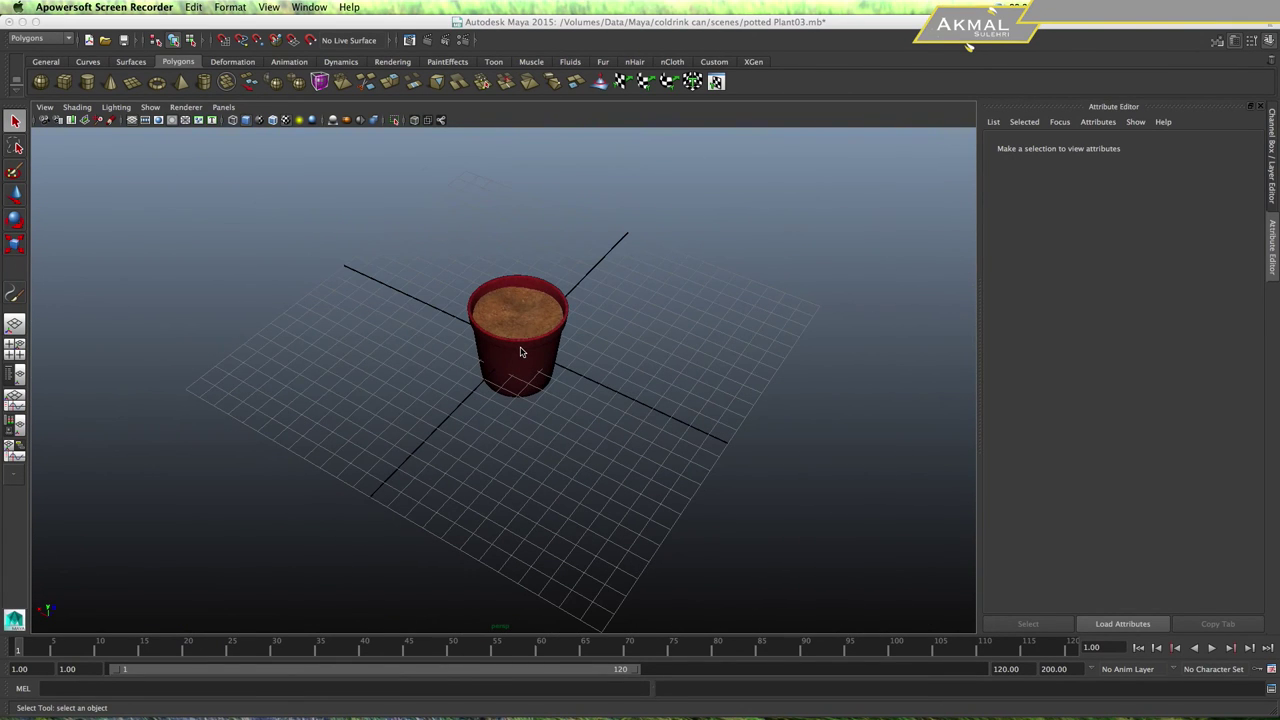
pyautogui.click(862, 347)
pyautogui.click(276, 7)
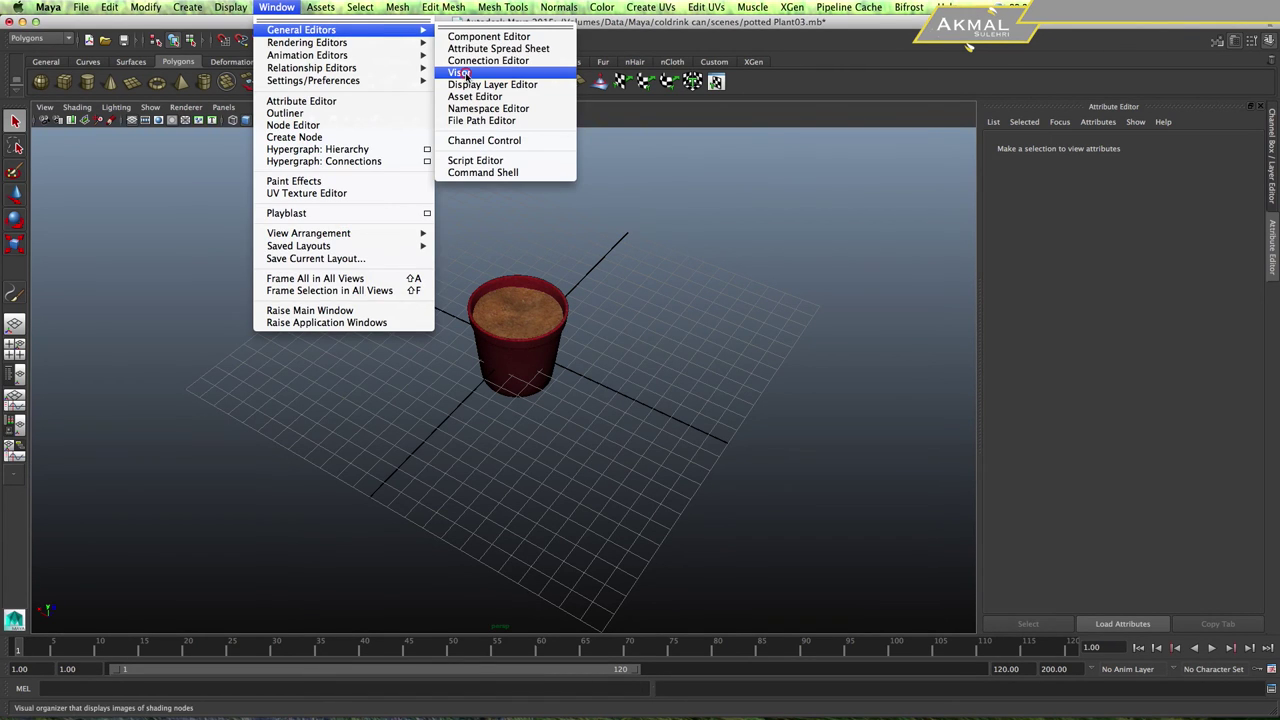
# Load palmLeafy.mel from the Visor's plantsMesh folder as the brush, then close the Visor.
pyautogui.click(461, 72)
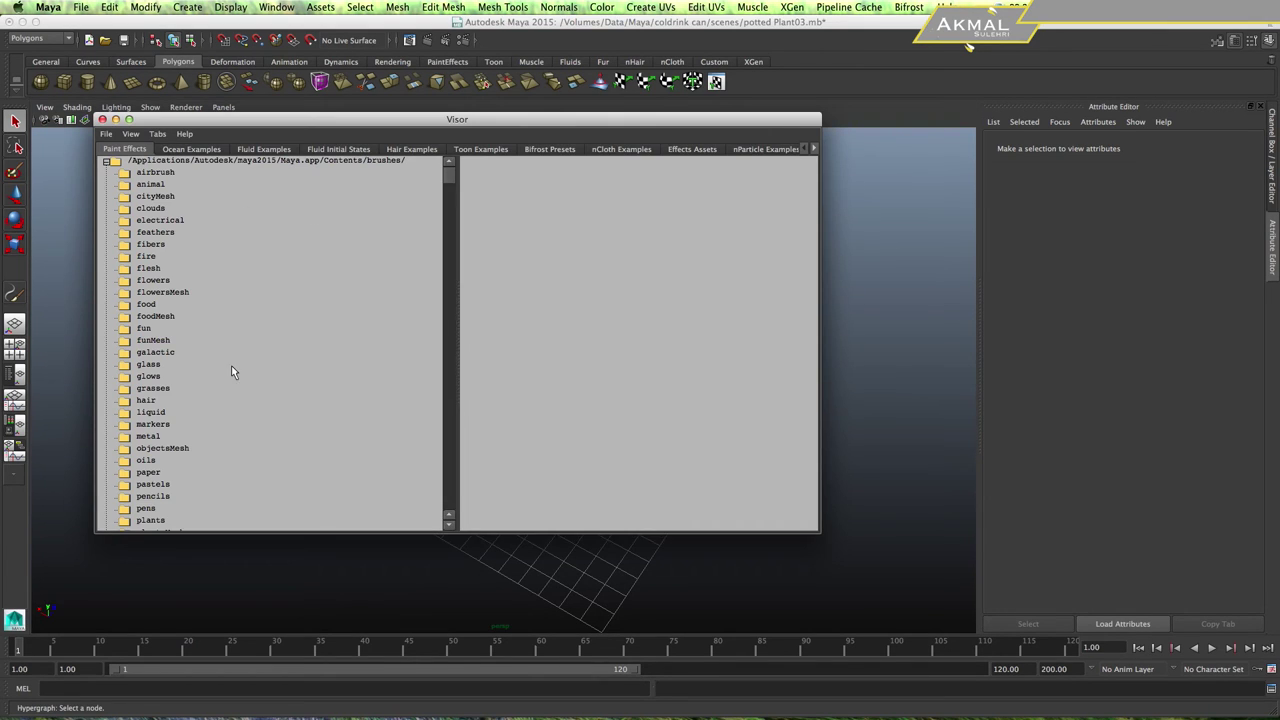
pyautogui.scroll(-1, 176, 426)
pyautogui.scroll(-1, 174, 426)
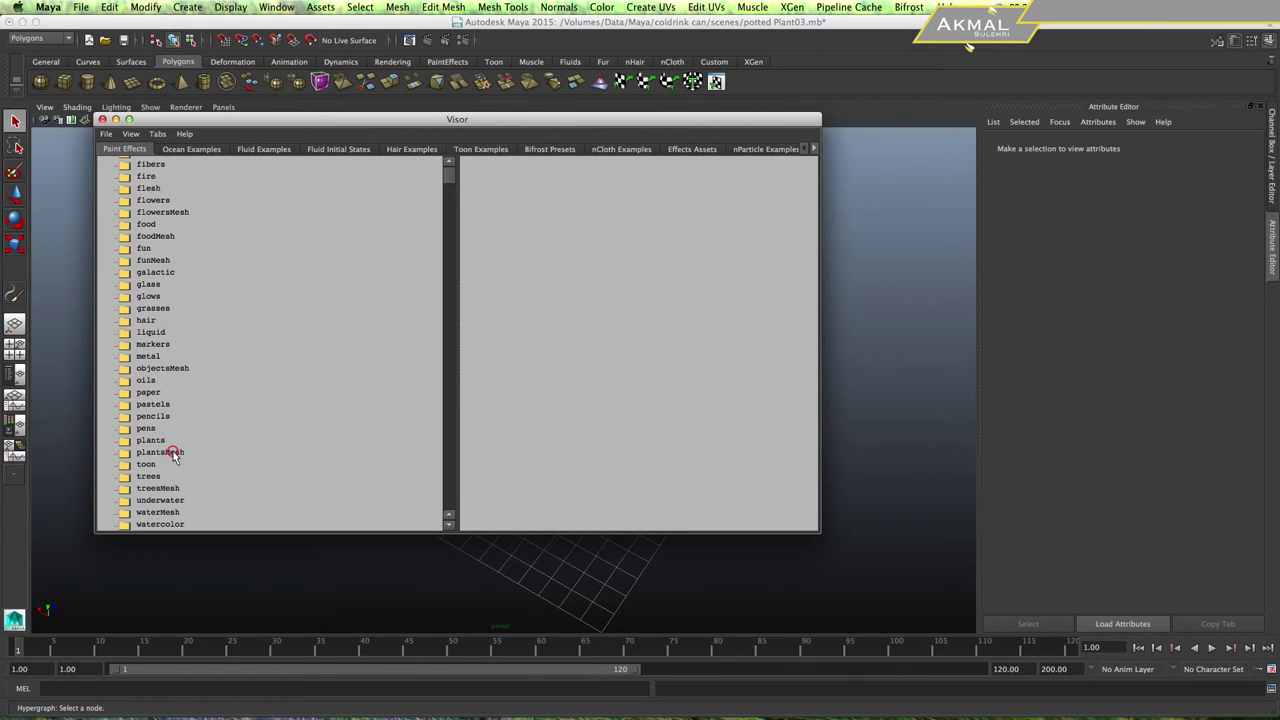
pyautogui.click(173, 451)
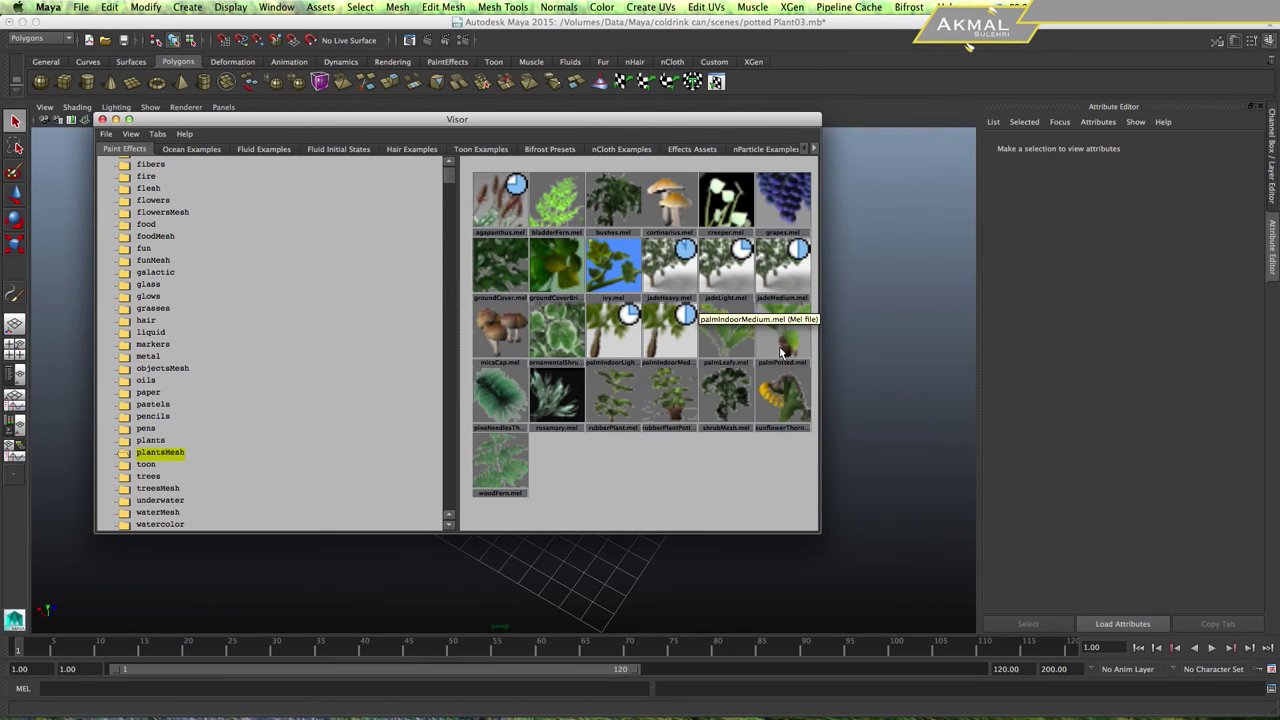
pyautogui.click(724, 339)
pyautogui.click(724, 339)
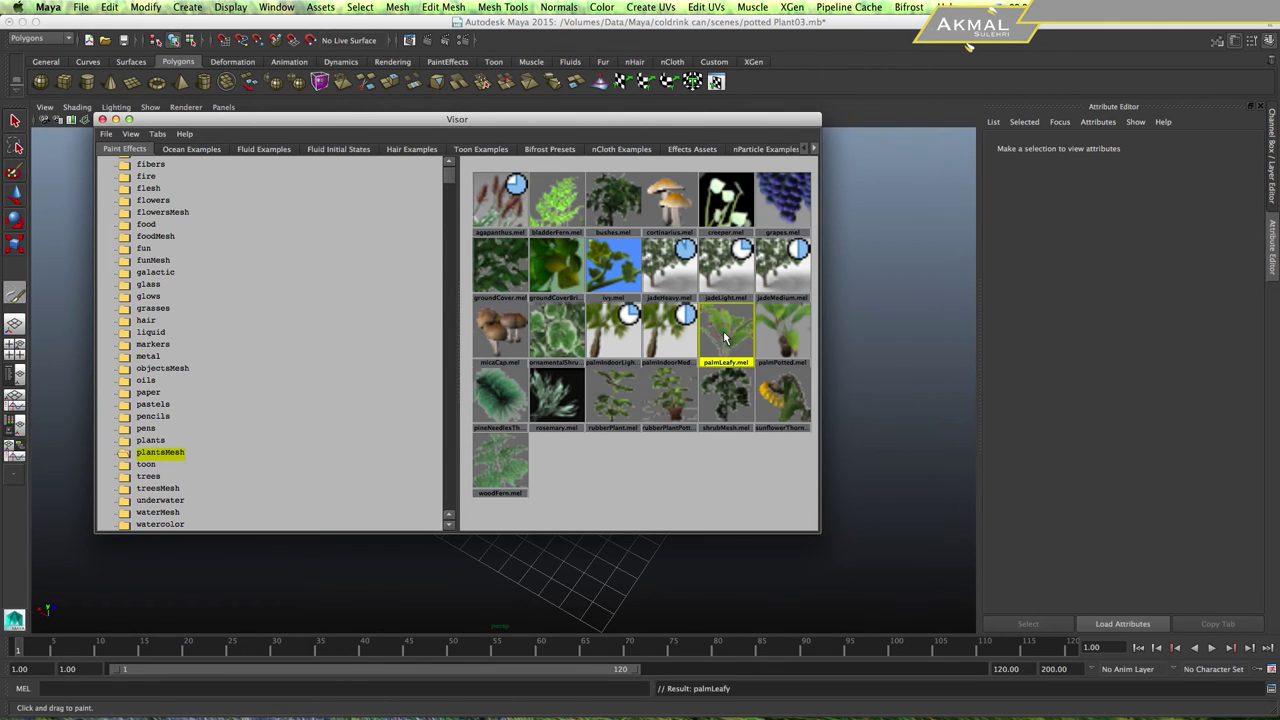
pyautogui.click(101, 119)
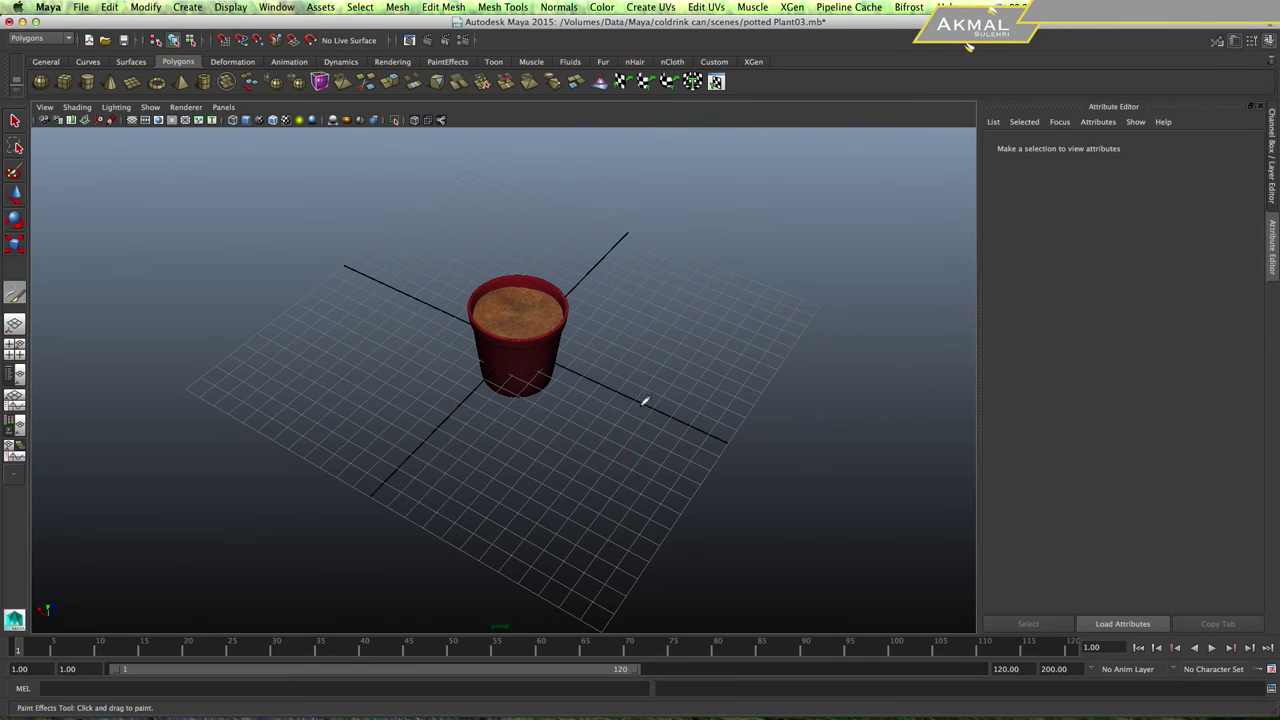
# Paint two palm strokes, delete the first, and keep strokePalmLeafy2 selected.
pyautogui.moveTo(692, 400); pyautogui.dragTo(617, 440)
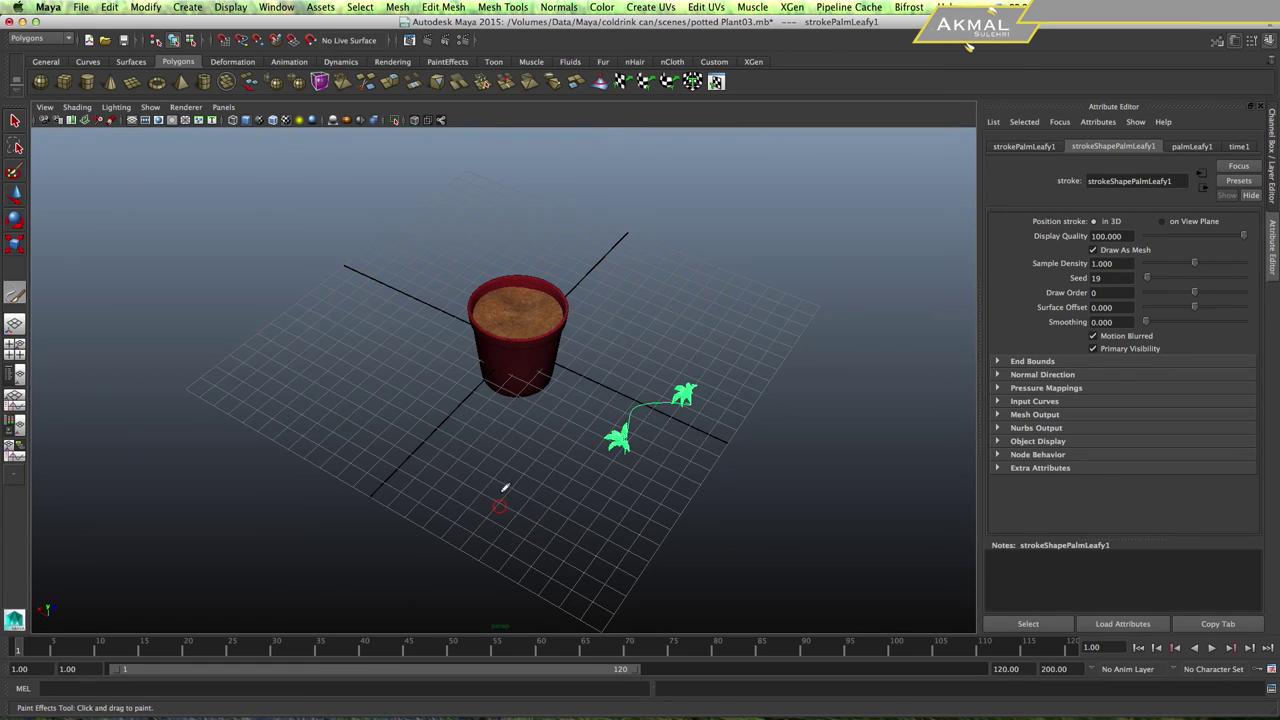
pyautogui.moveTo(515, 482); pyautogui.dragTo(525, 480)
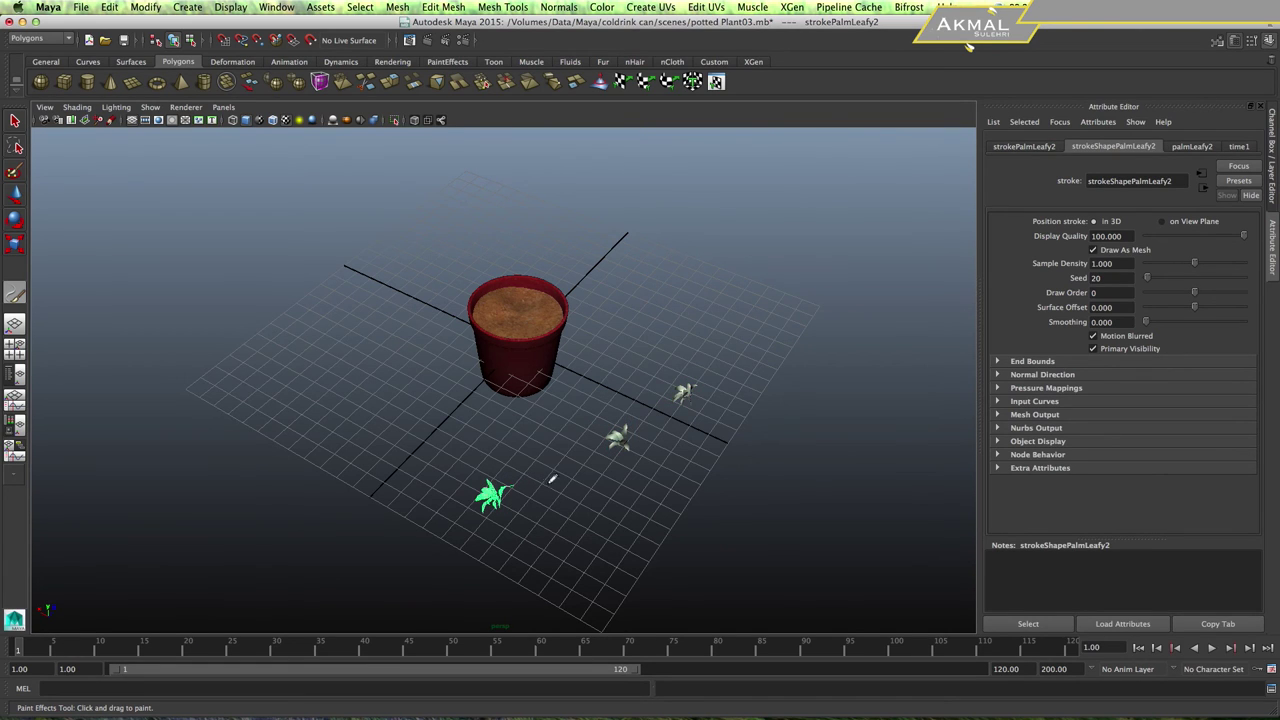
pyautogui.press('q')
pyautogui.moveTo(607, 418); pyautogui.dragTo(662, 473)
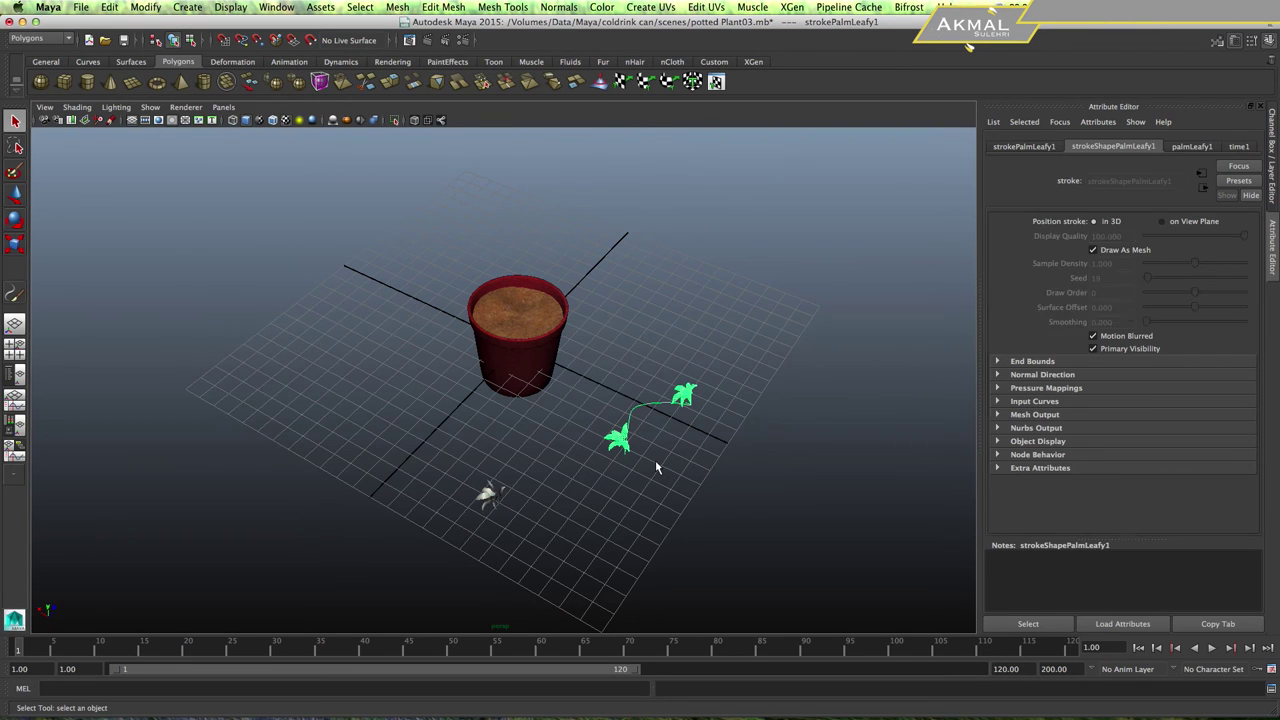
pyautogui.press('Delete')
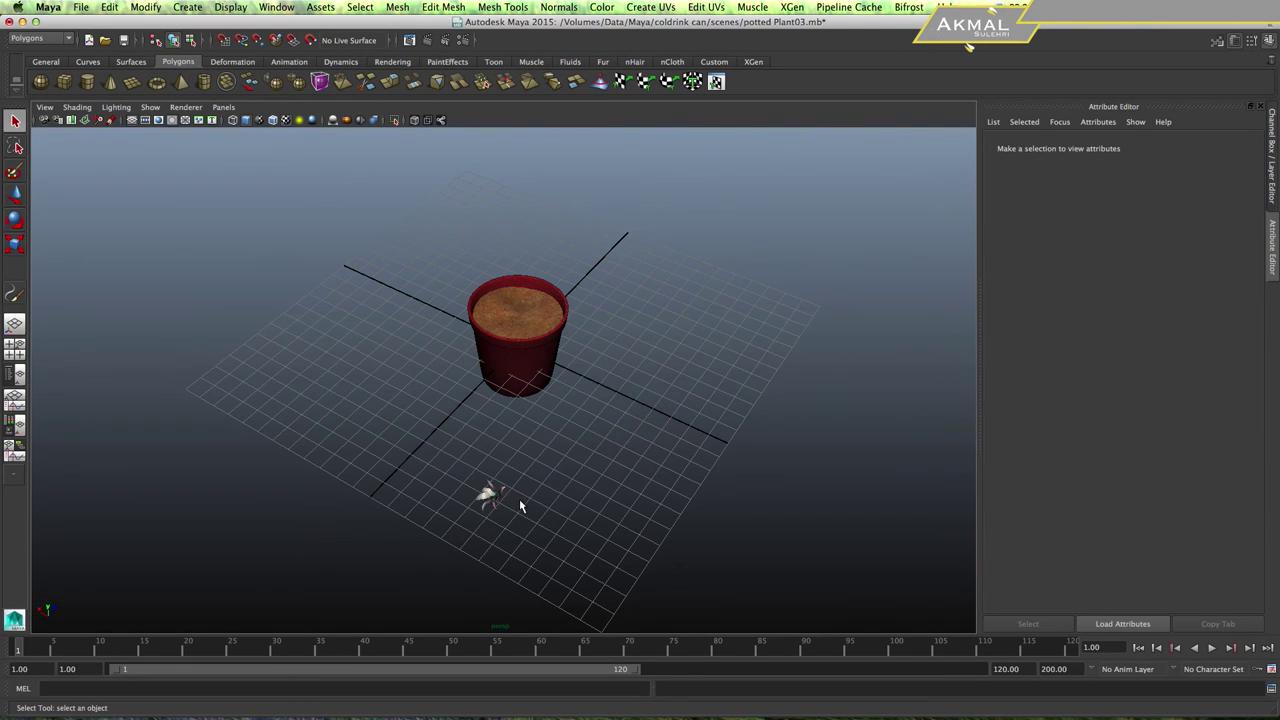
pyautogui.moveTo(520, 506); pyautogui.dragTo(463, 492)
pyautogui.press('w')
pyautogui.click(146, 7)
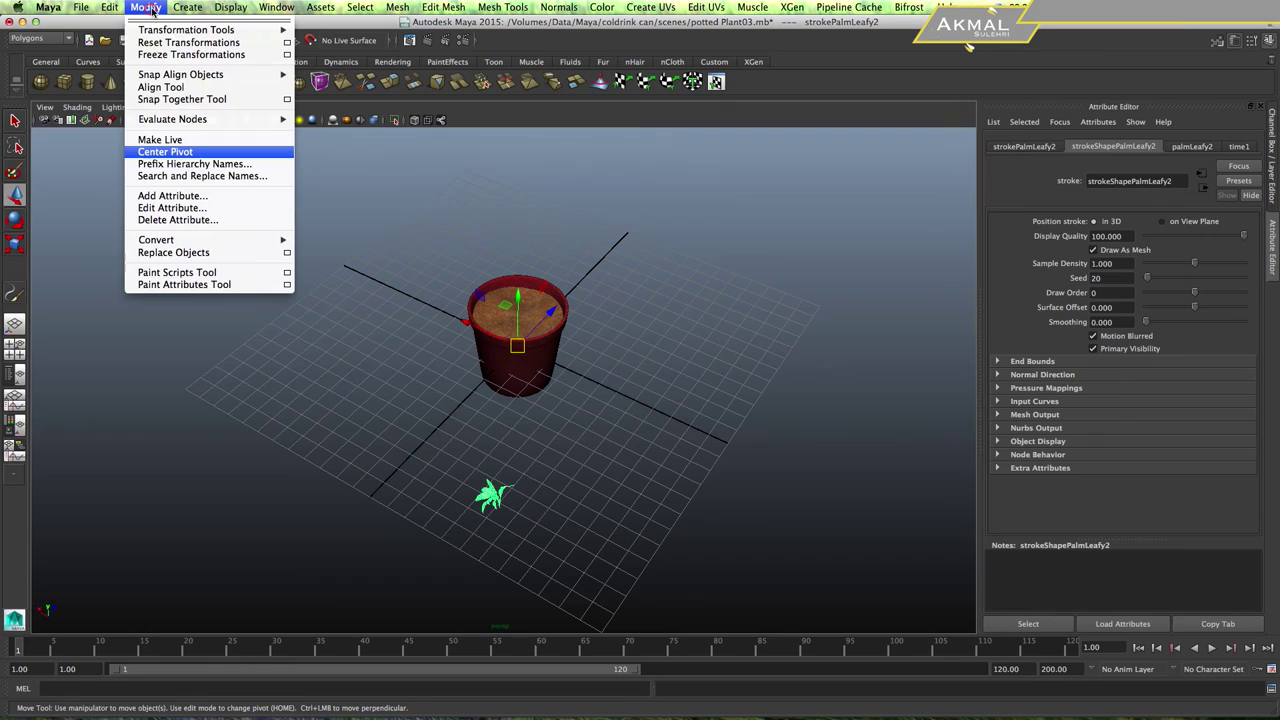
# Center the palm's pivot, raise it into the pot, scale it to about 4.227, then show four views.
pyautogui.click(198, 151)
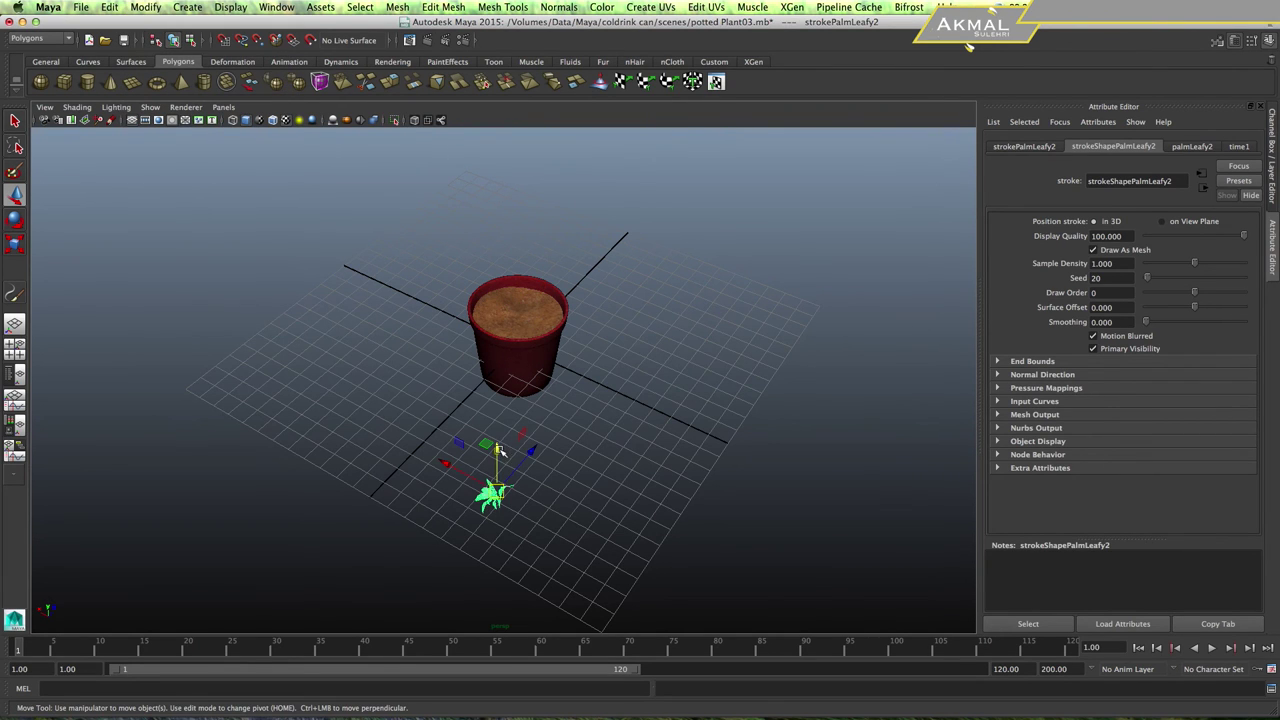
pyautogui.moveTo(491, 386); pyautogui.dragTo(506, 273, button='middle')
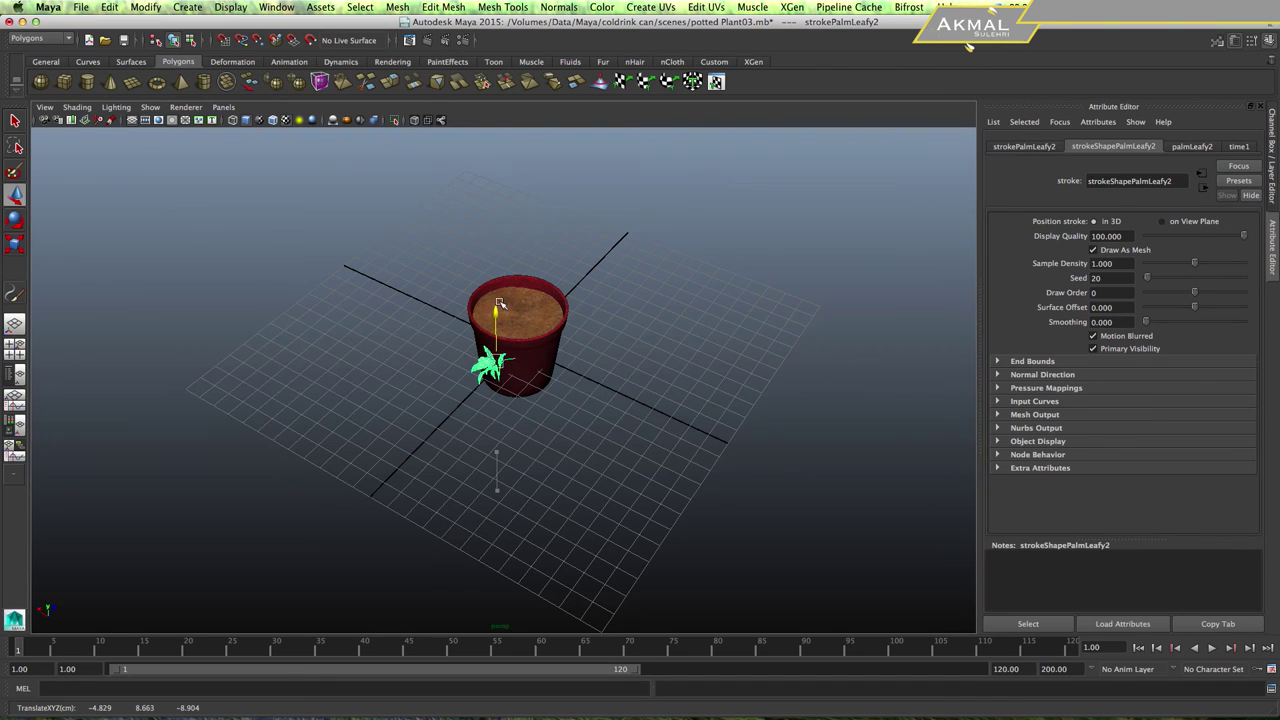
pyautogui.press('r')
pyautogui.scroll(3, 480, 349)
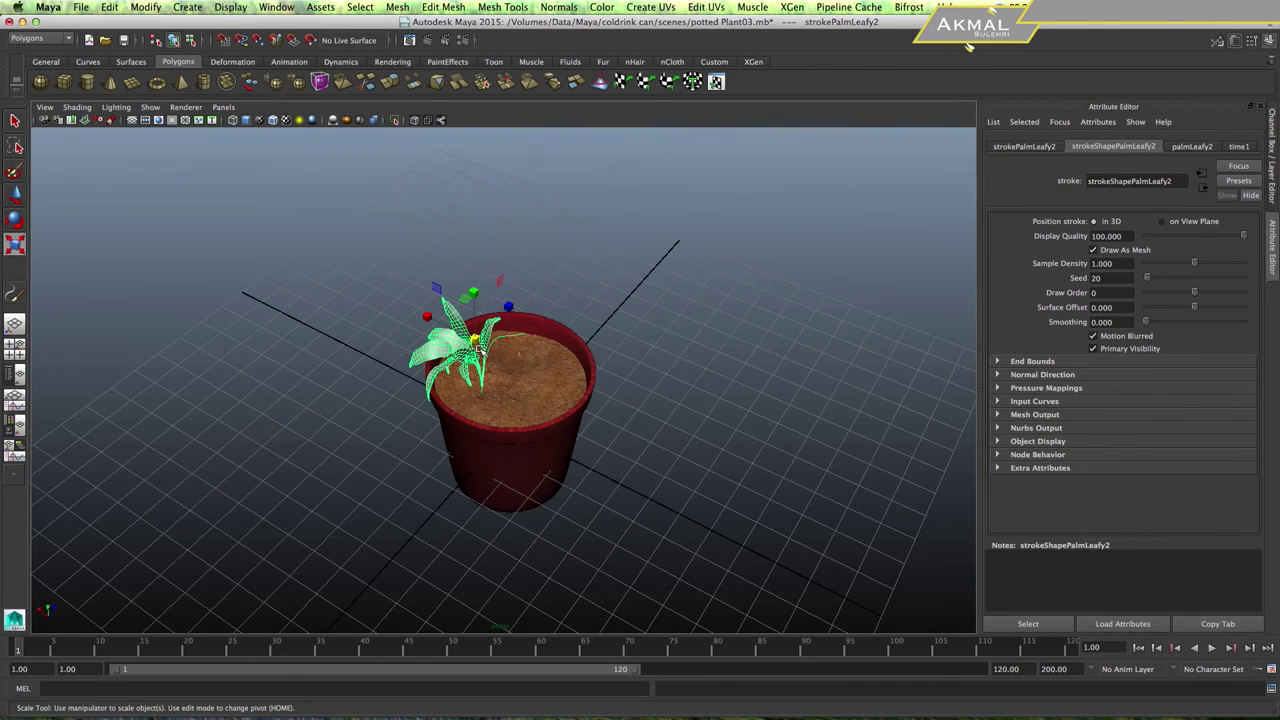
pyautogui.moveTo(476, 341); pyautogui.dragTo(676, 313)
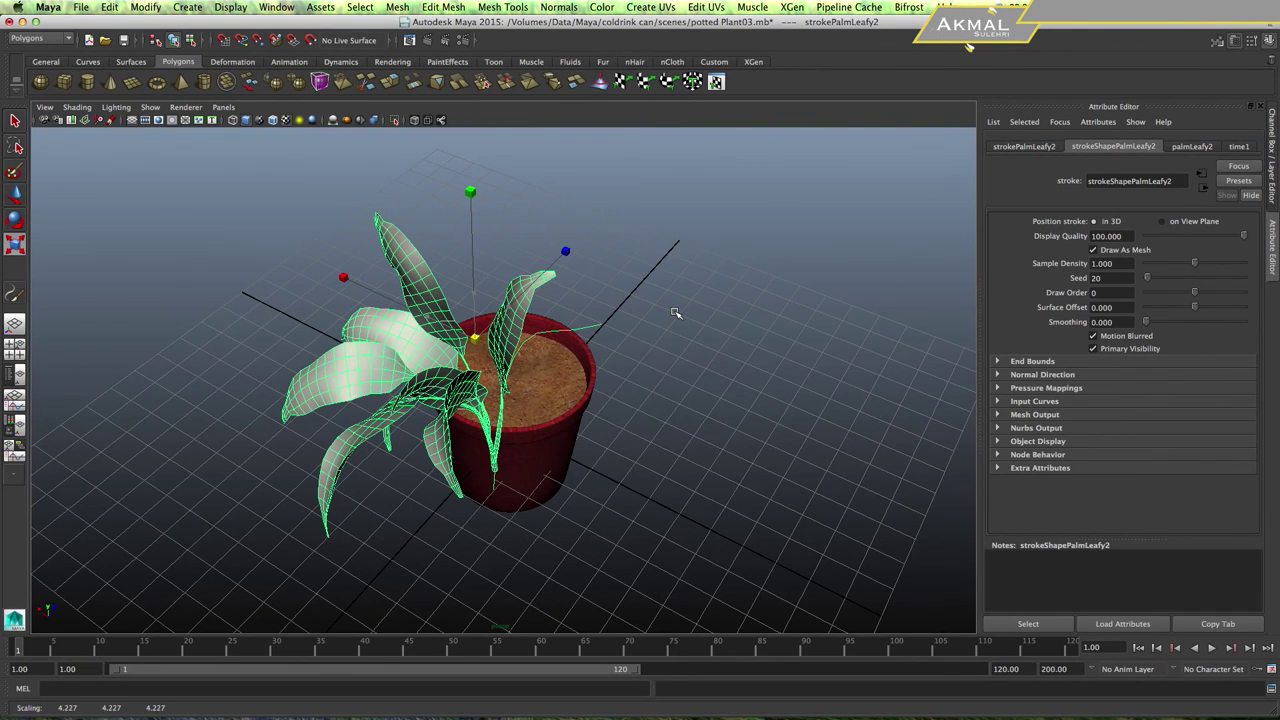
pyautogui.click(655, 325)
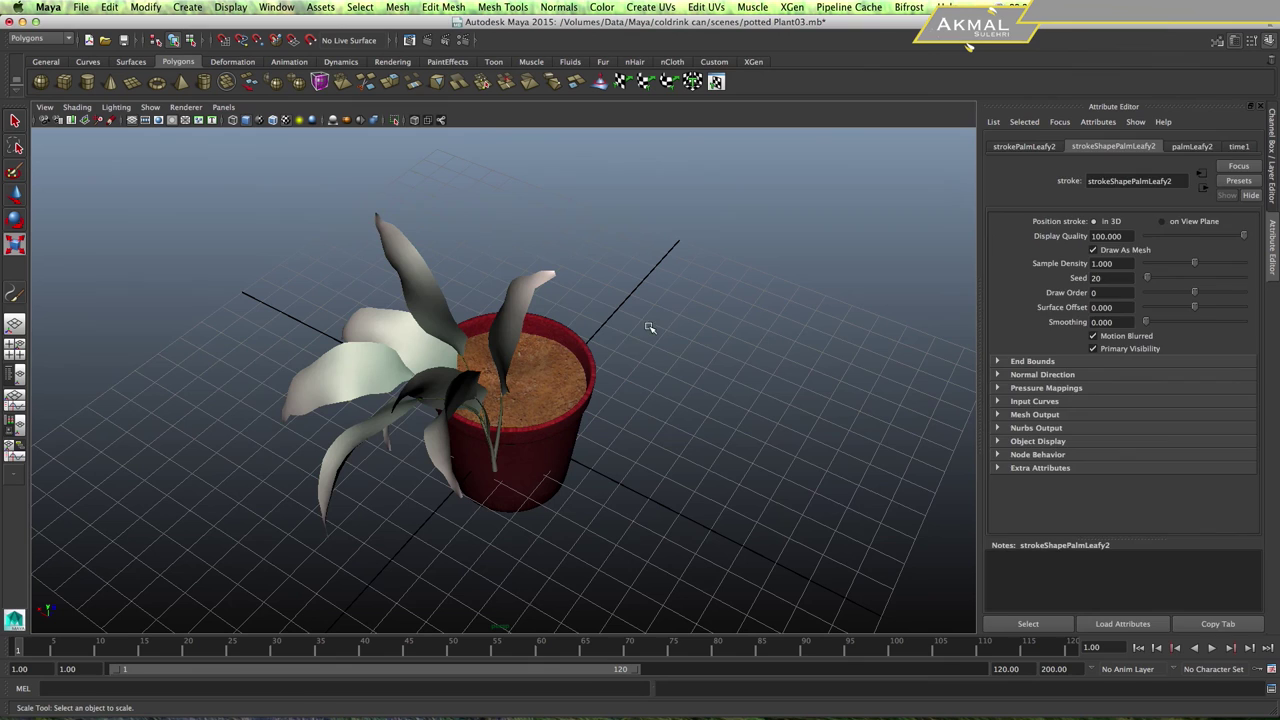
pyautogui.press('w')
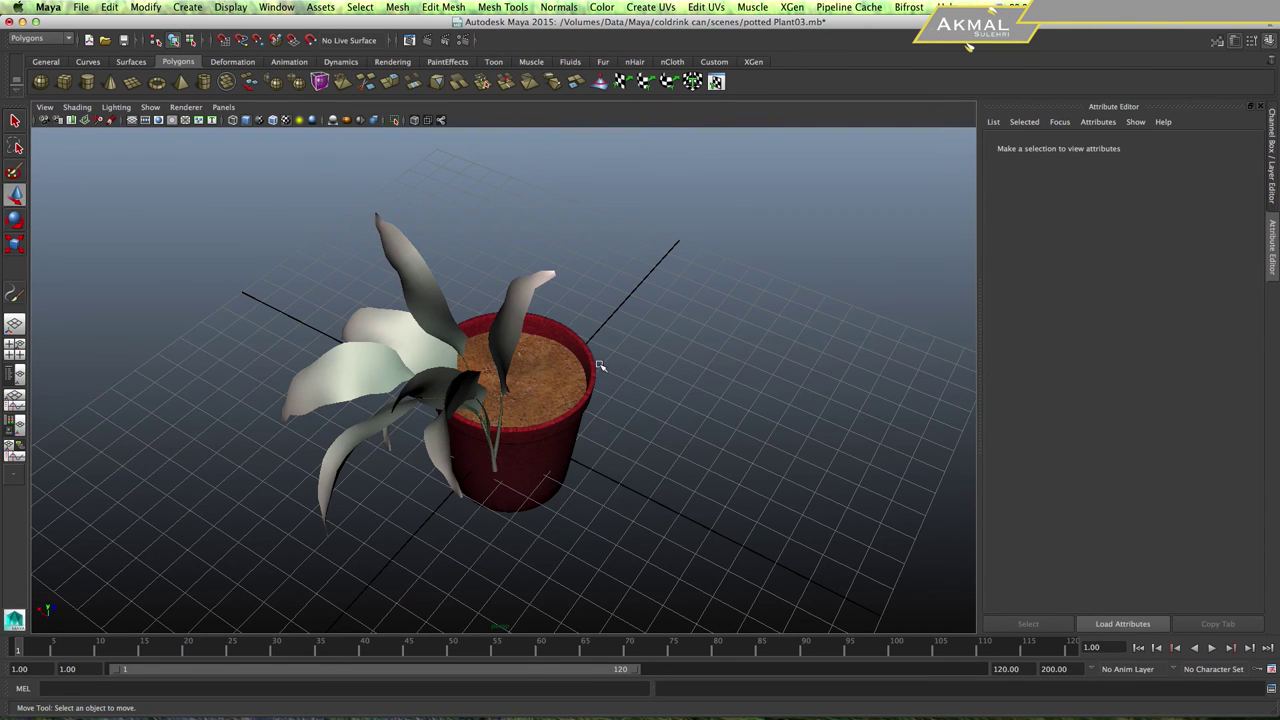
pyautogui.press('space')
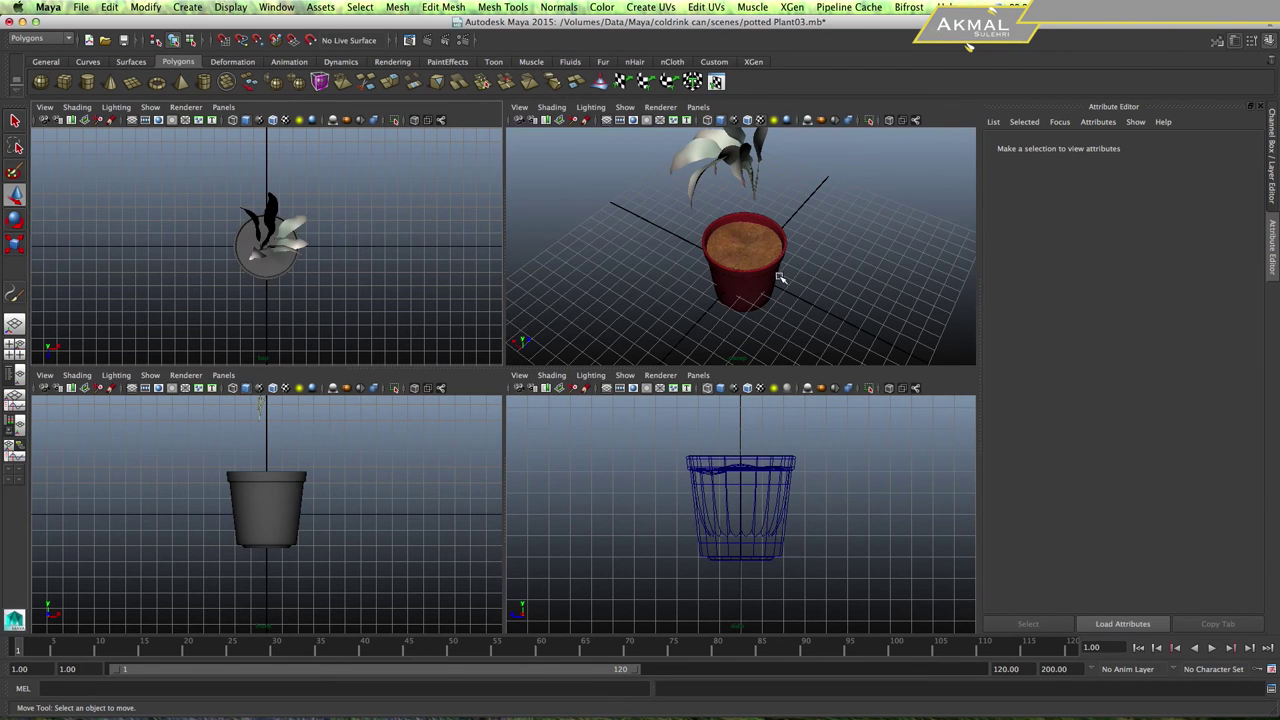
# In the maximized perspective view, lower the palm into the pot and scale it to about 6.197.
pyautogui.press('space')
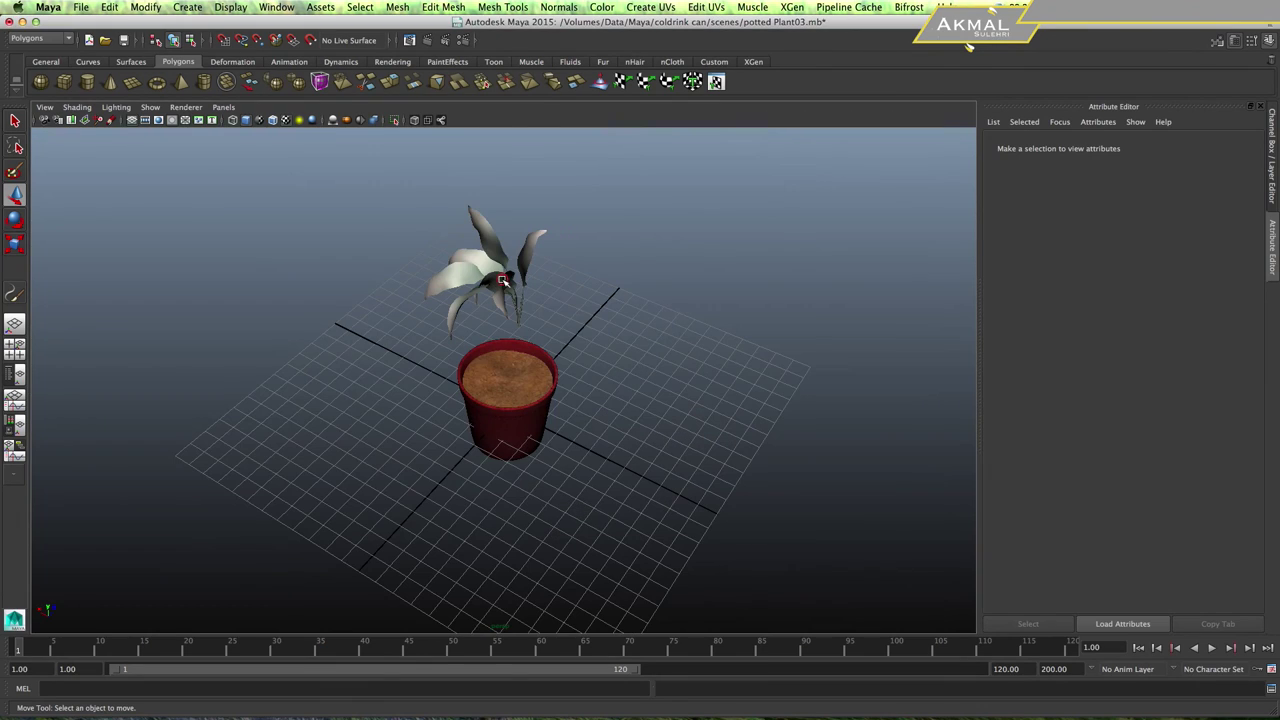
pyautogui.click(515, 289)
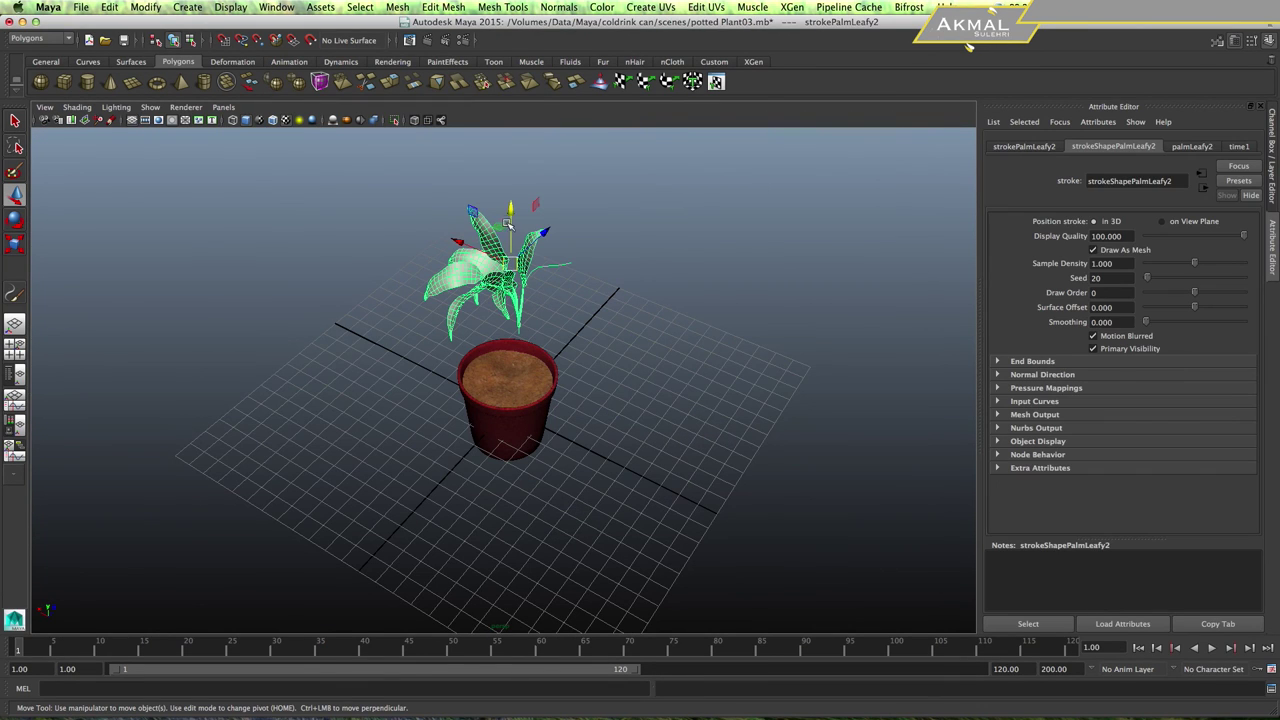
pyautogui.moveTo(510, 208); pyautogui.dragTo(512, 283)
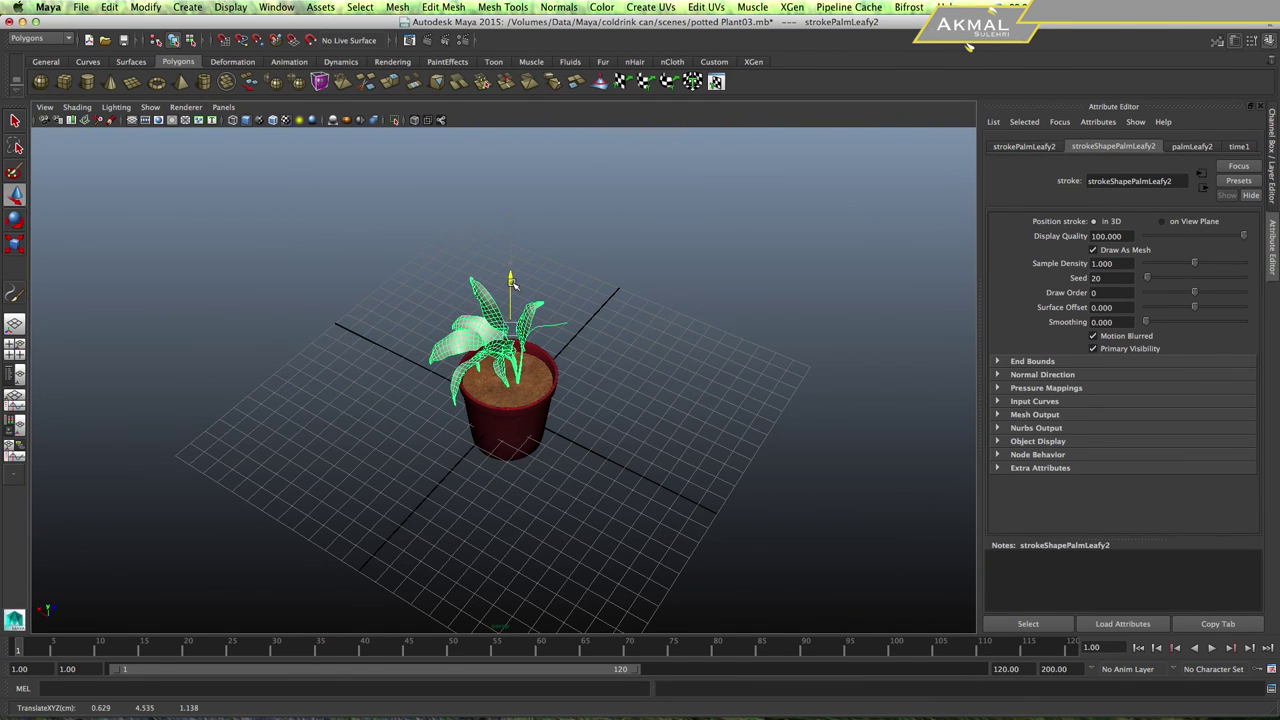
pyautogui.scroll(1, 553, 421)
pyautogui.scroll(3, 553, 421)
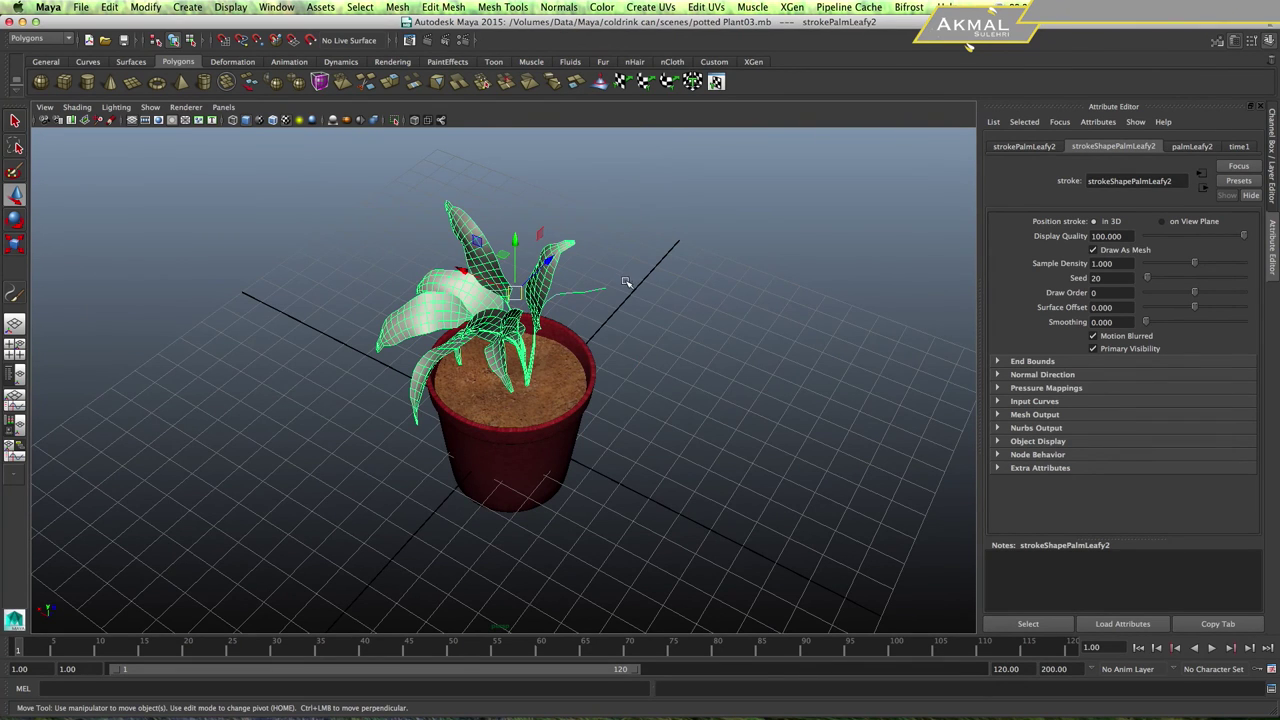
pyautogui.press('r')
pyautogui.moveTo(518, 293); pyautogui.dragTo(620, 285)
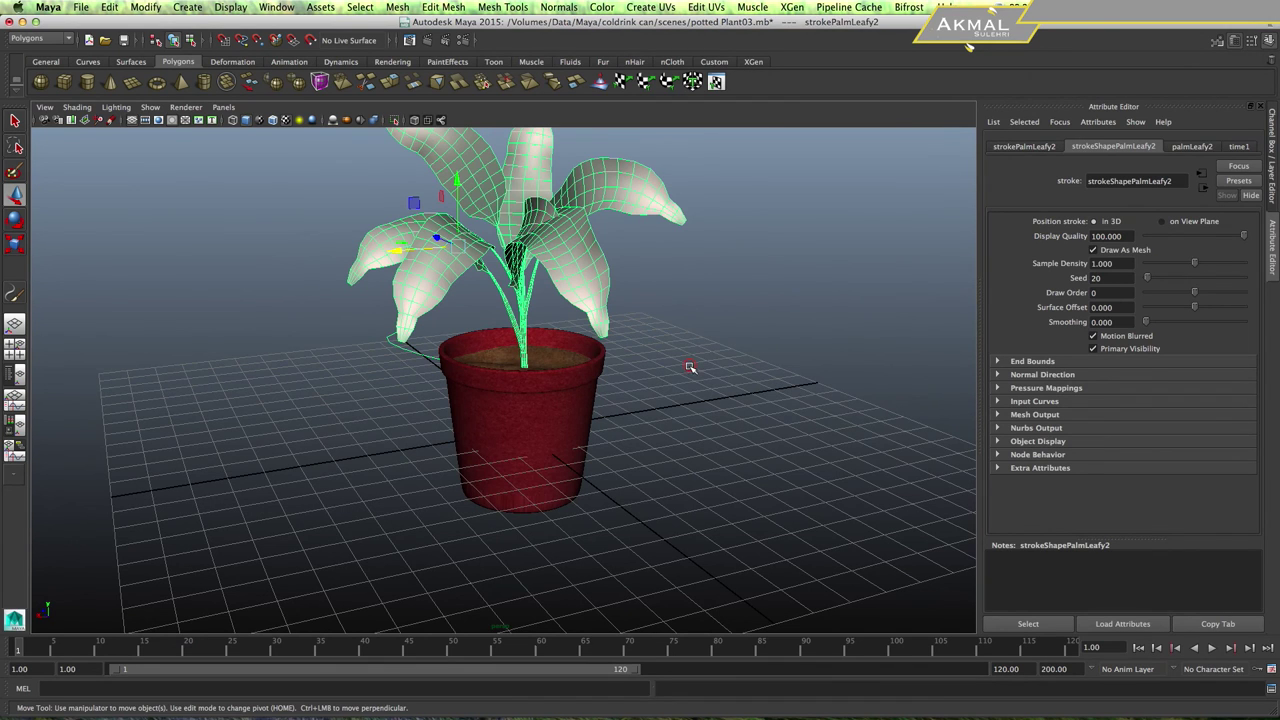
pyautogui.click(660, 355)
pyautogui.keyDown('alt'); pyautogui.moveTo(576, 402); pyautogui.dragTo(538, 377); pyautogui.keyUp('alt')
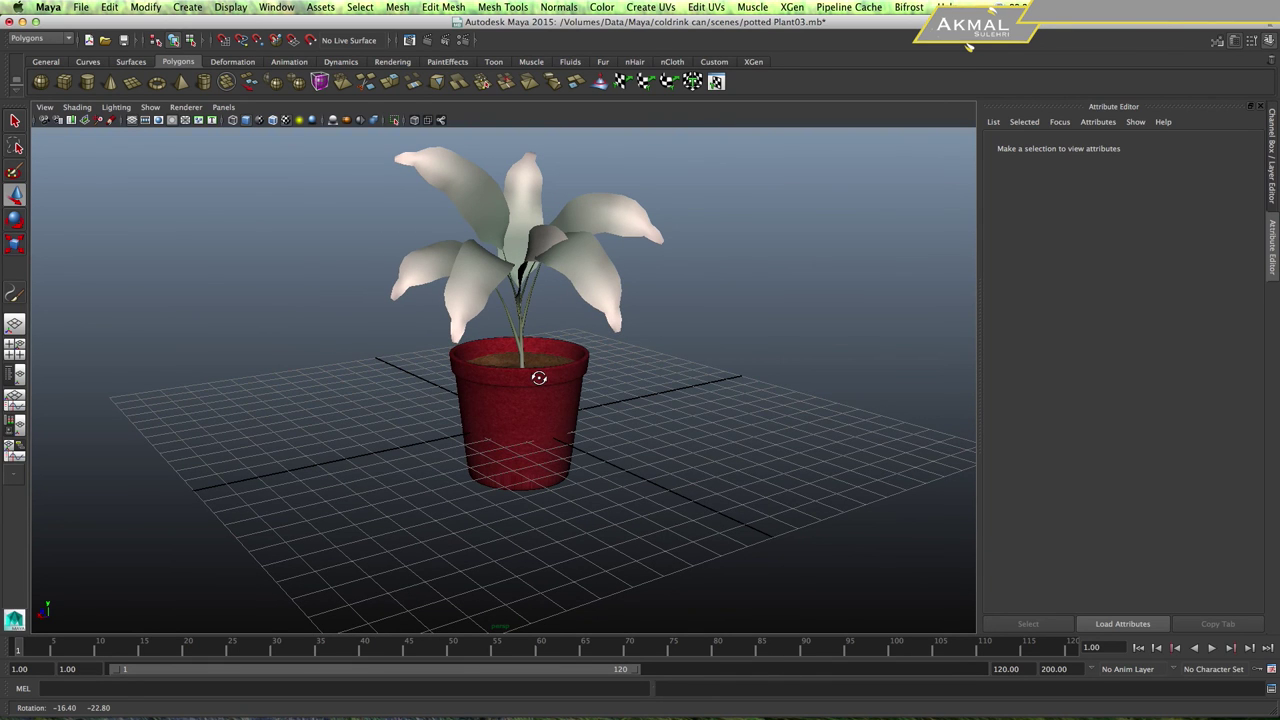
# Tumble the camera around the potted palm and turn on the 960 x 540 resolution gate.
pyautogui.keyDown('alt'); pyautogui.moveTo(538, 377); pyautogui.dragTo(538, 397); pyautogui.keyUp('alt')
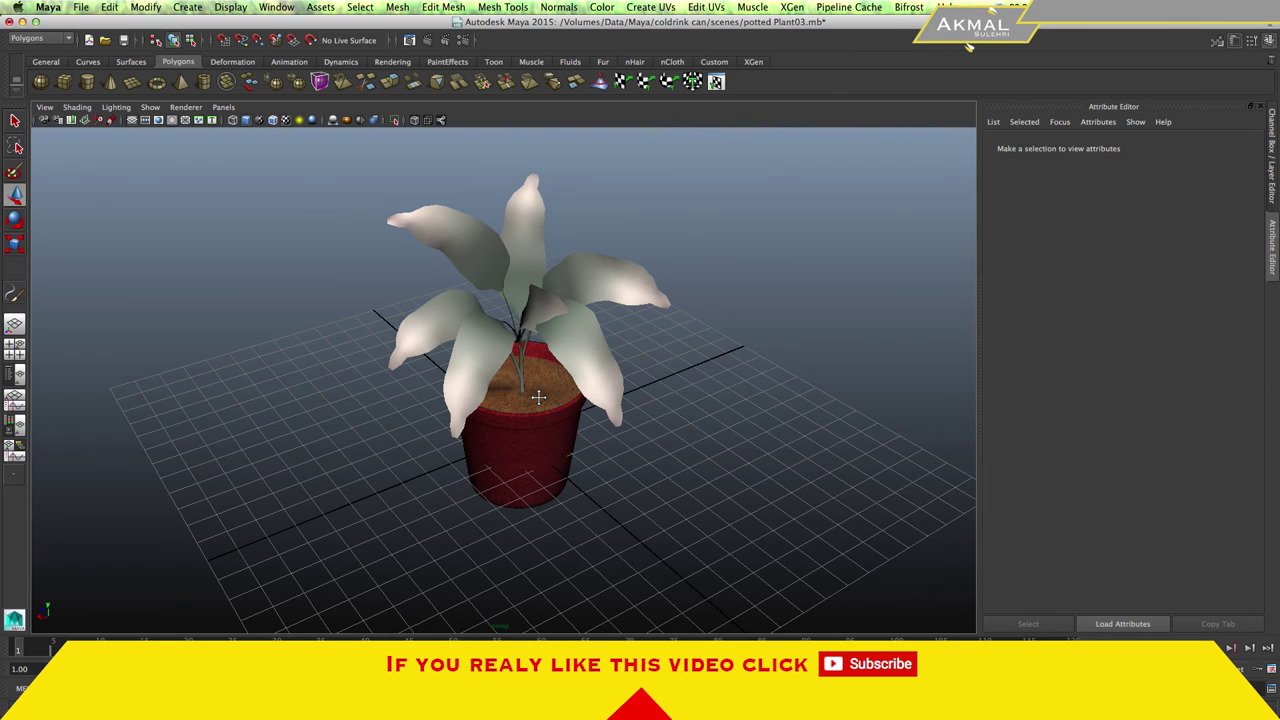
pyautogui.keyDown('alt'); pyautogui.moveTo(533, 401); pyautogui.dragTo(531, 403); pyautogui.keyUp('alt')
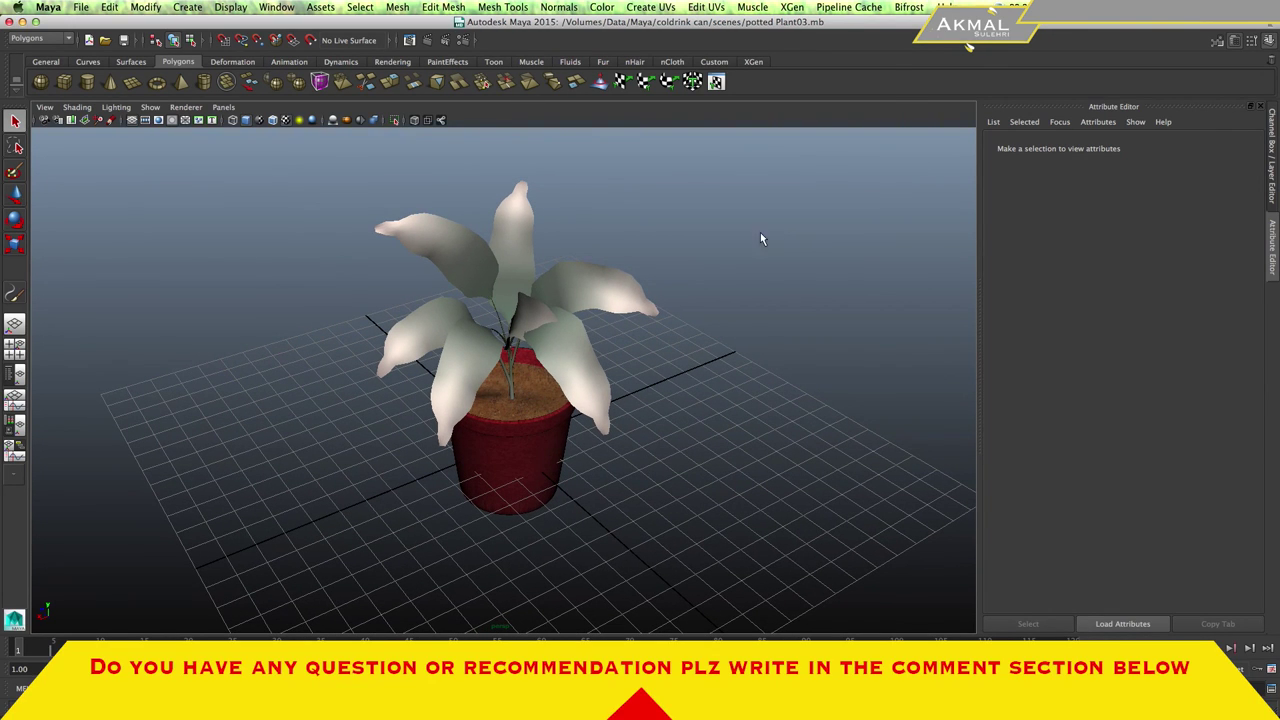
pyautogui.click(158, 120)
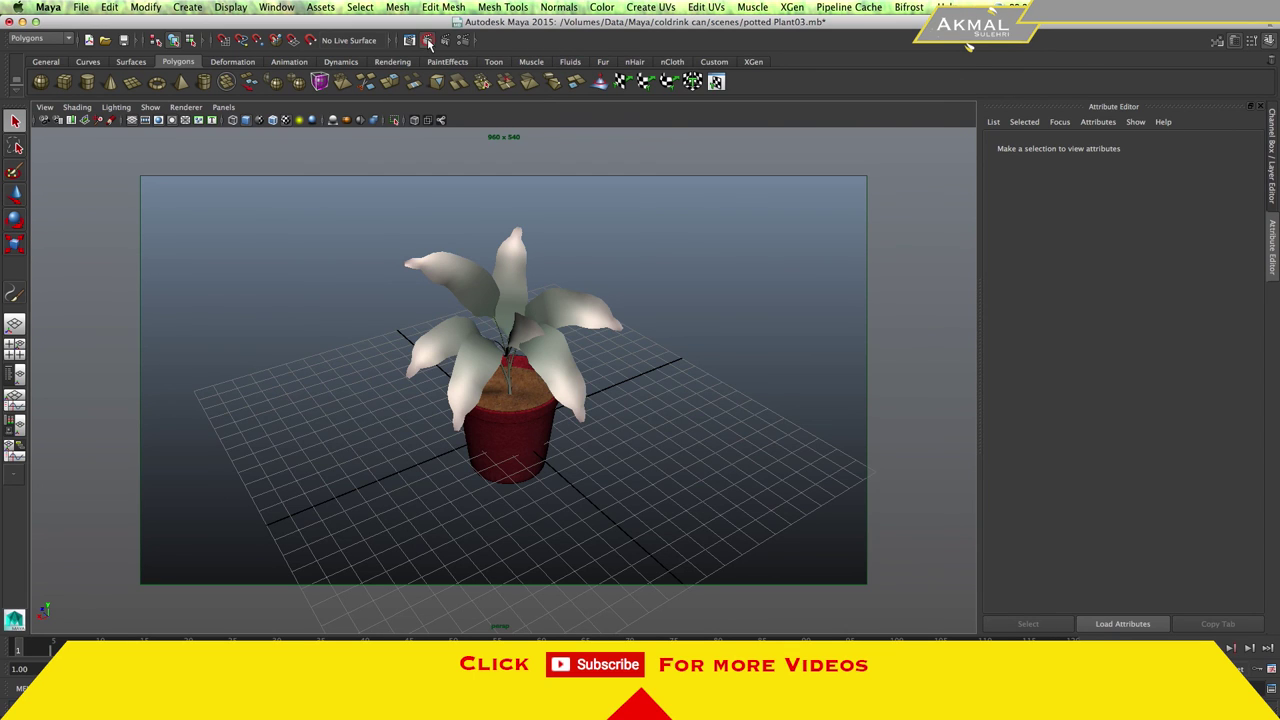
pyautogui.click(456, 90)
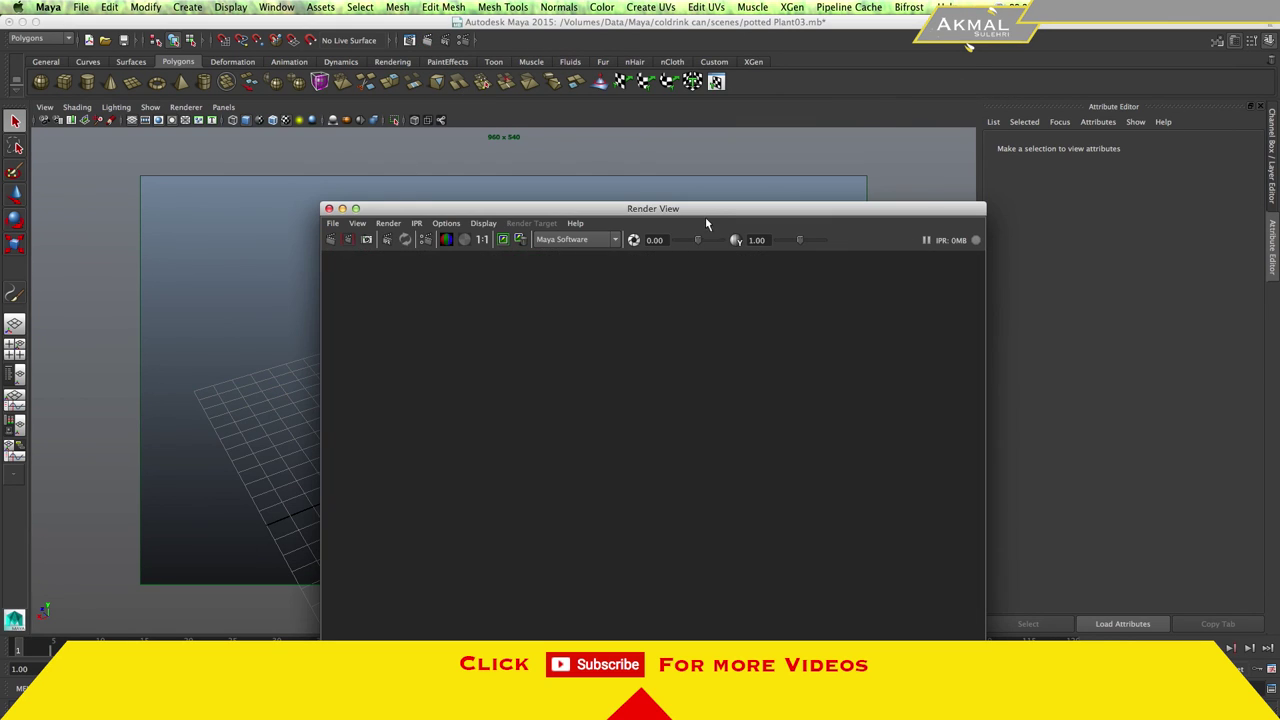
# Move the Render View window aside to watch the potted palm render.
pyautogui.moveTo(684, 211); pyautogui.dragTo(578, 152)
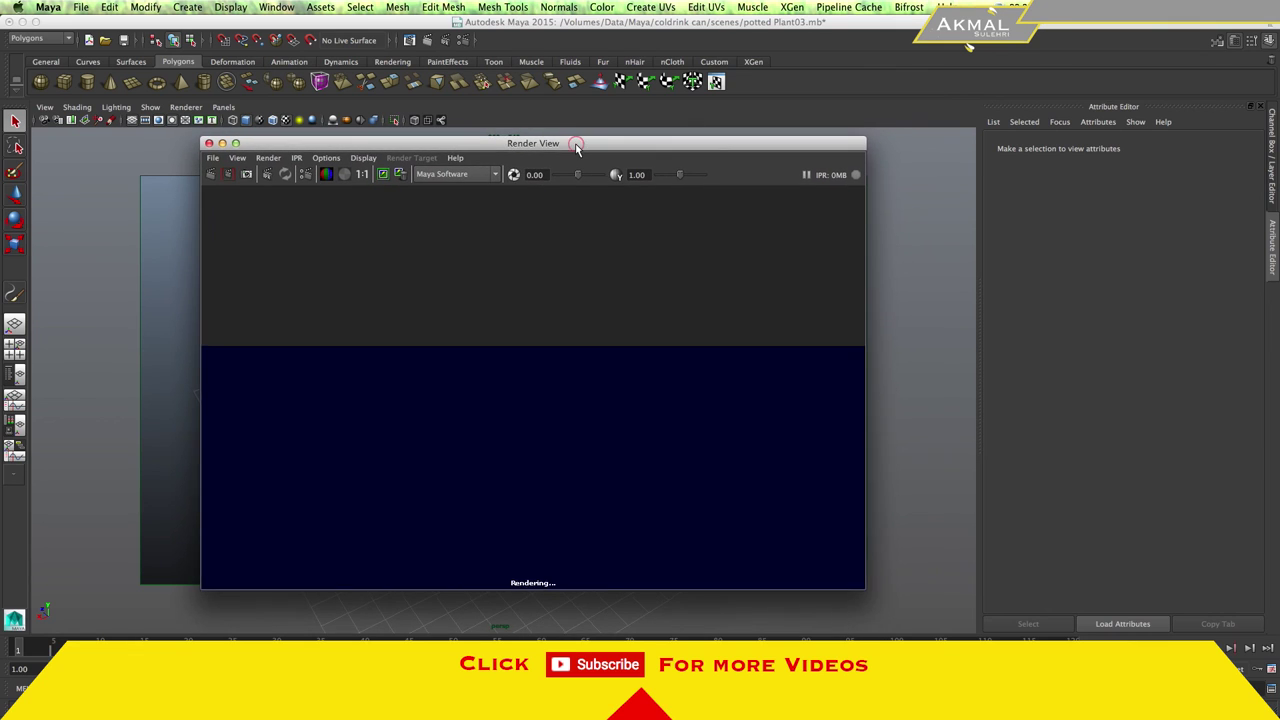